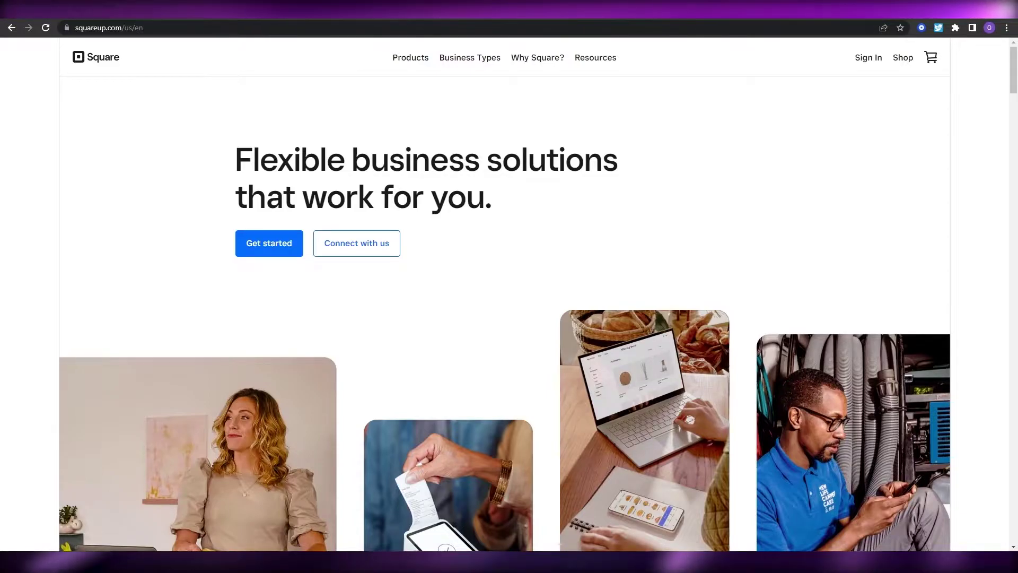
- Look over the Square and Weebly homepages, examining their business tools, solution sets, hardware, resources and website designs
scroll(295, 122, down, 6)
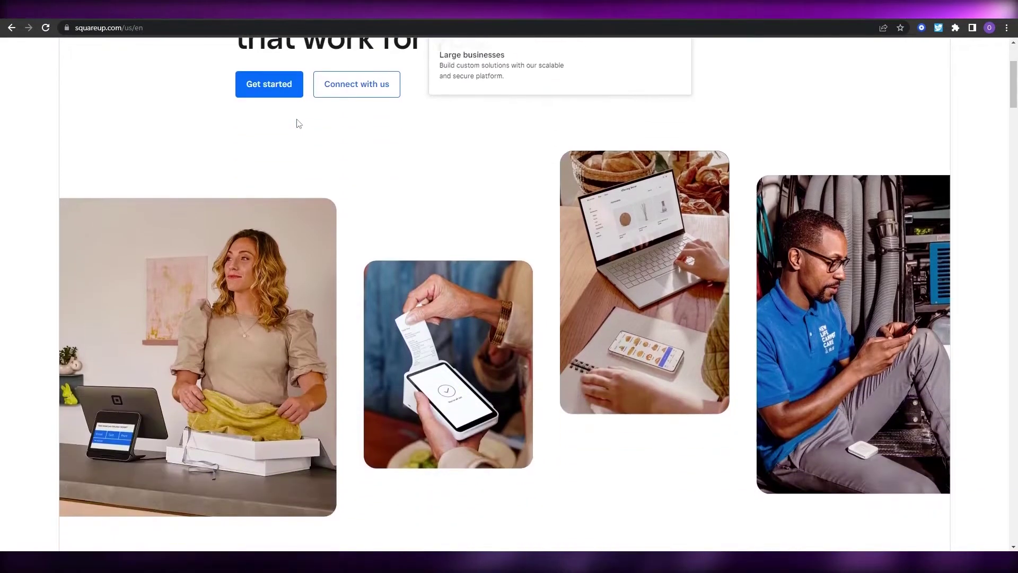
scroll(666, 86, down, 9)
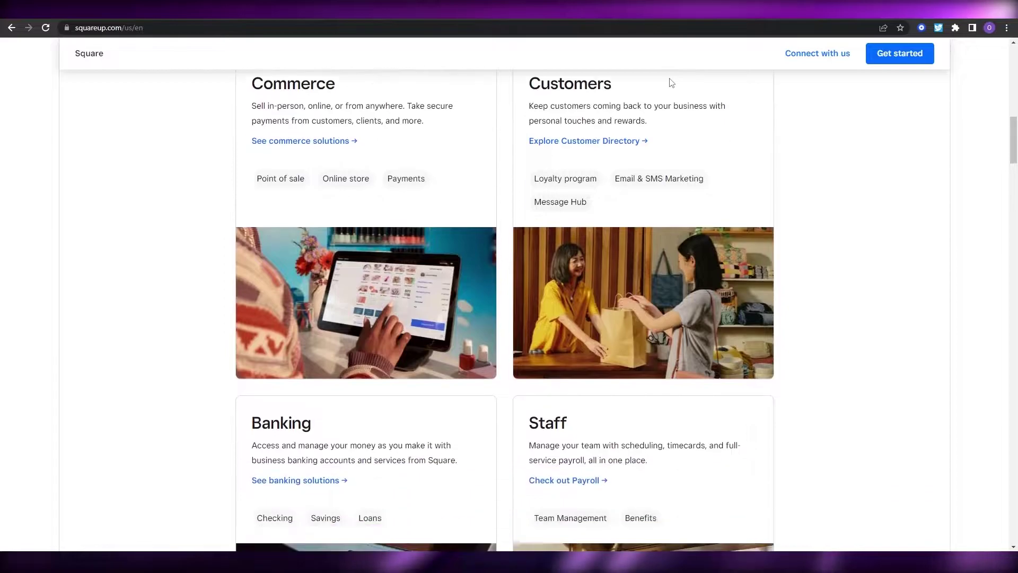
scroll(854, 157, down, 8)
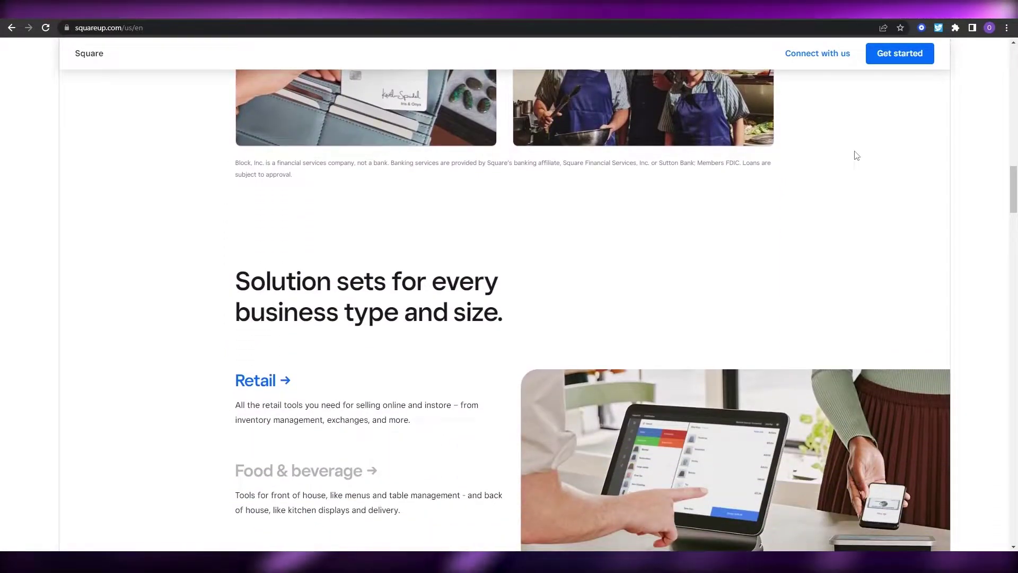
scroll(856, 156, down, 1)
scroll(859, 166, down, 4)
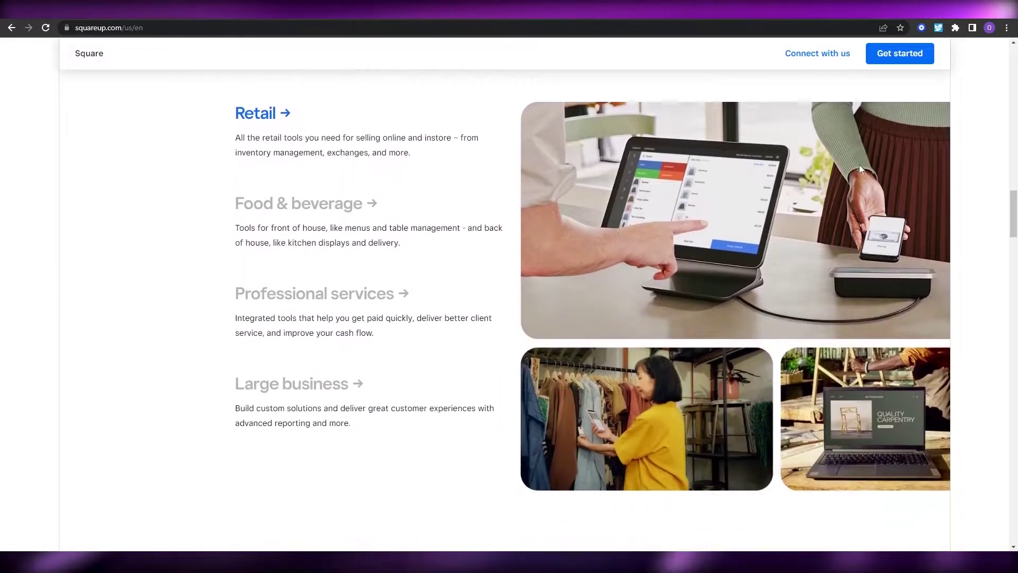
scroll(860, 169, down, 10)
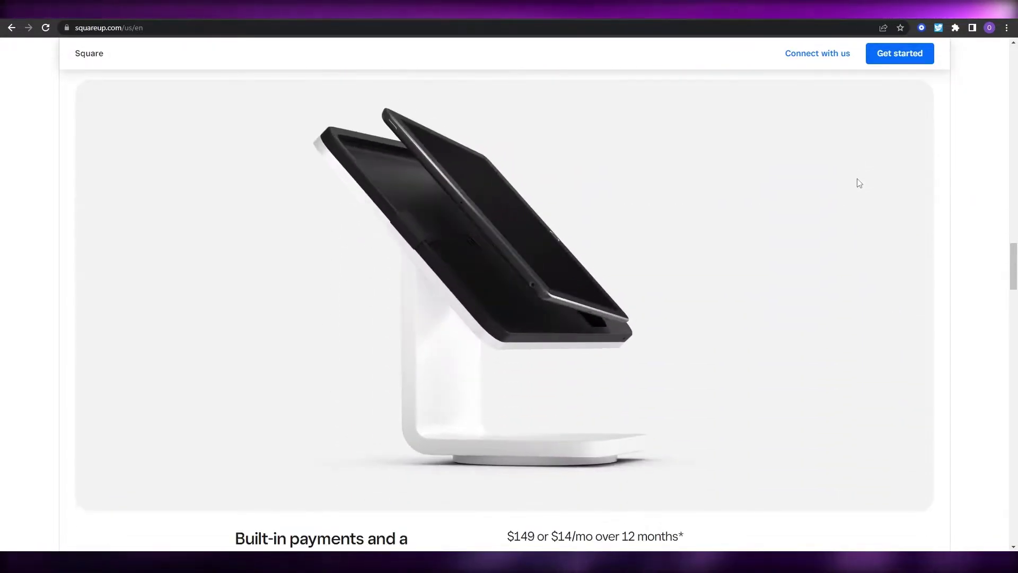
scroll(859, 183, down, 20)
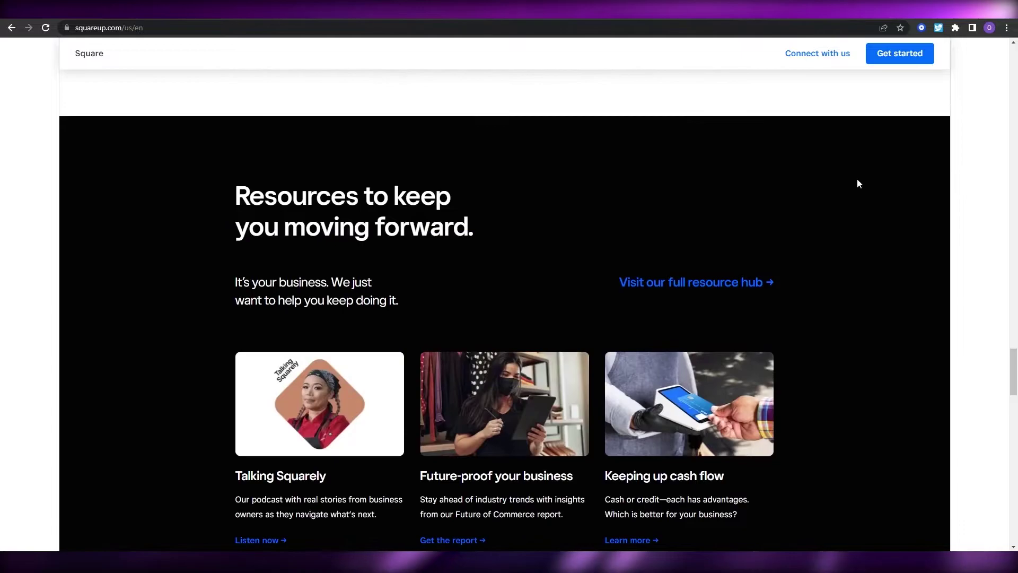
scroll(859, 183, up, 20)
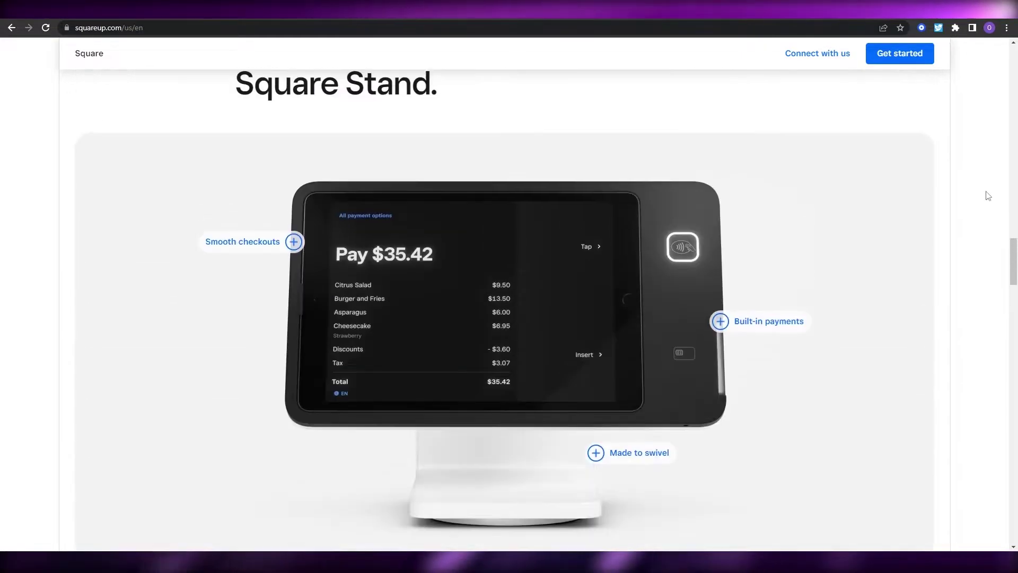
scroll(988, 196, up, 20)
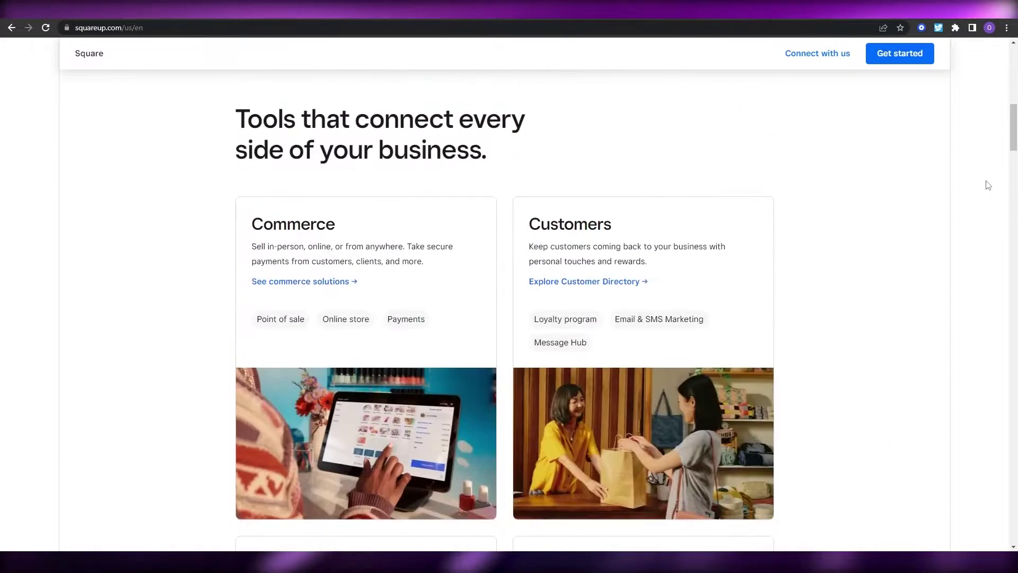
scroll(988, 185, up, 10)
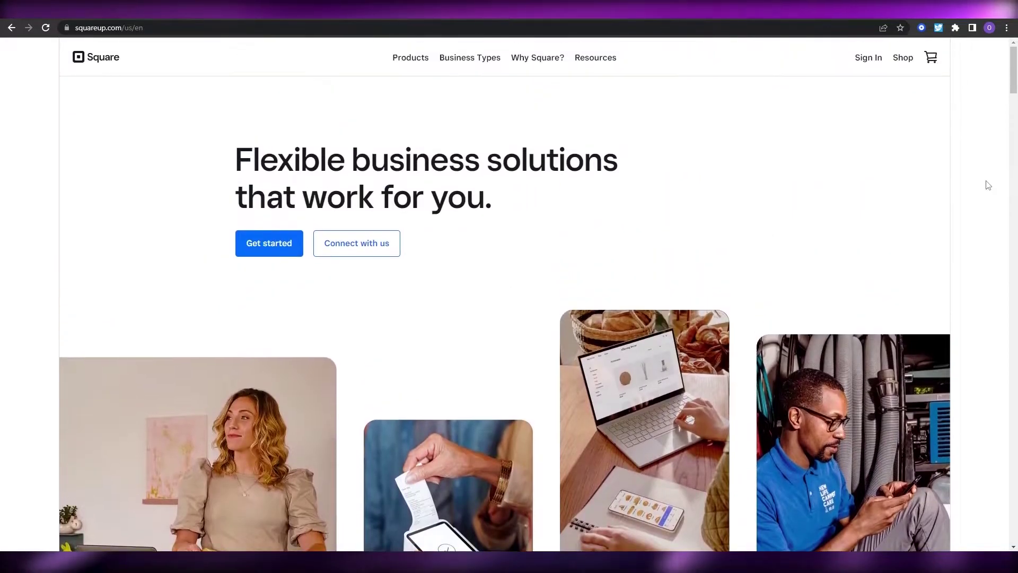
scroll(988, 185, down, 3)
scroll(988, 185, up, 3)
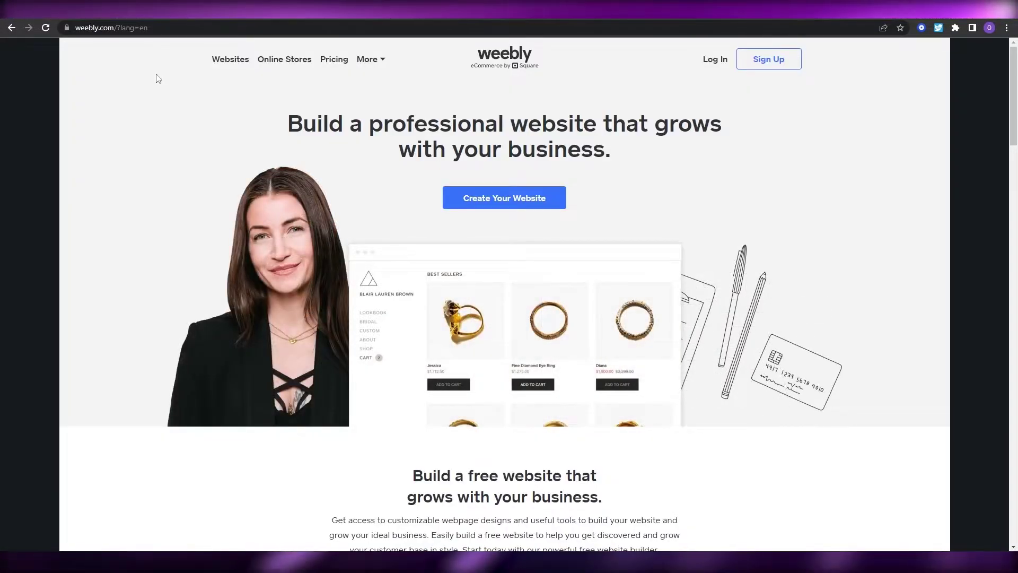
scroll(274, 227, down, 8)
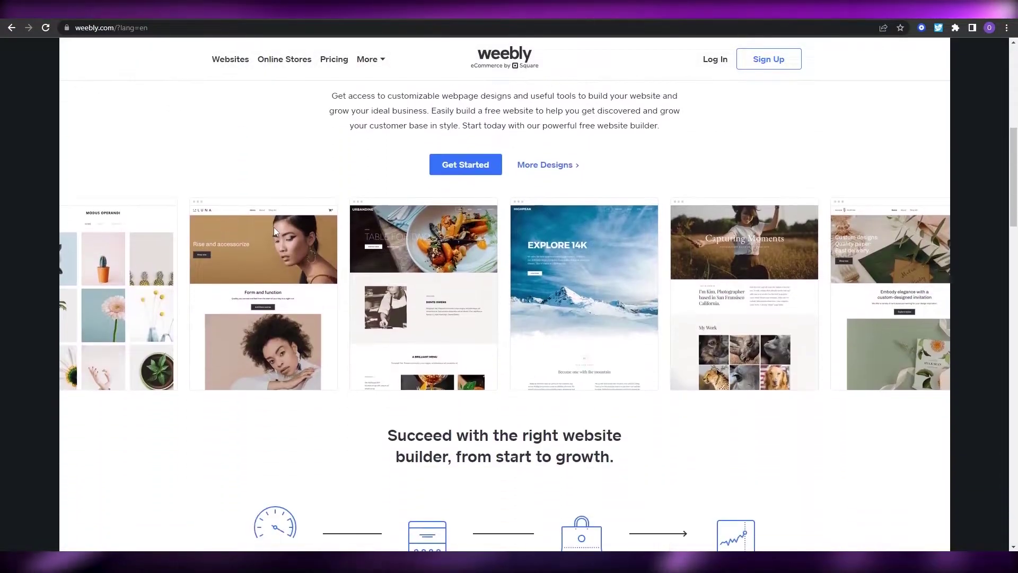
scroll(375, 271, down, 9)
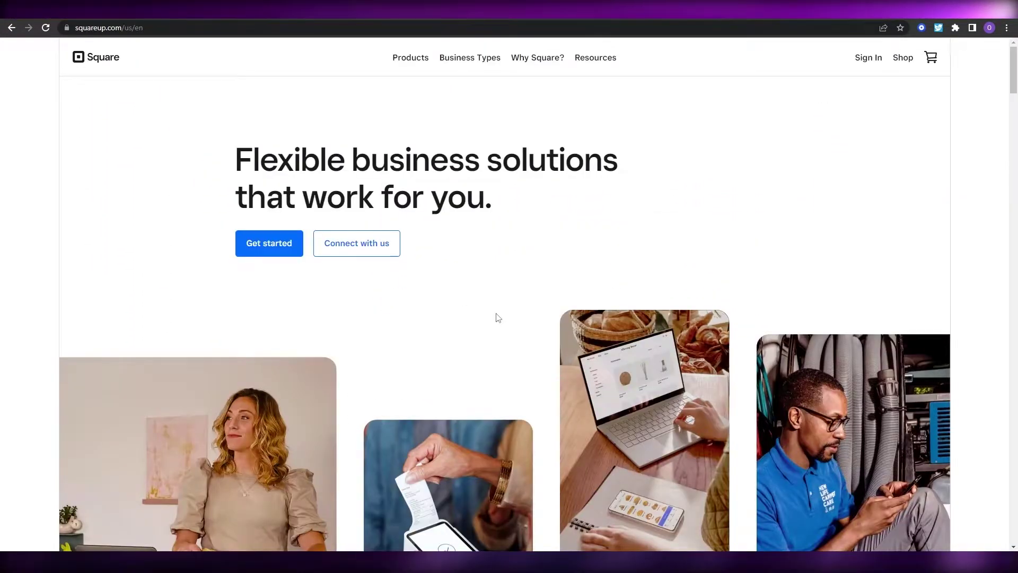
- Open the Online Store page from the More Tools links in the Square homepage footer
scroll(498, 317, down, 20)
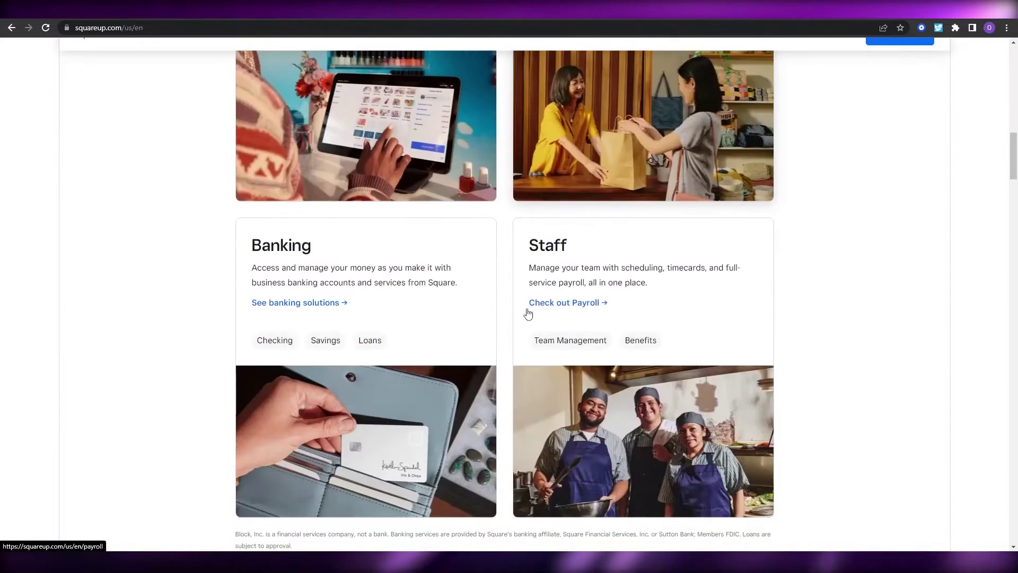
scroll(528, 310, down, 20)
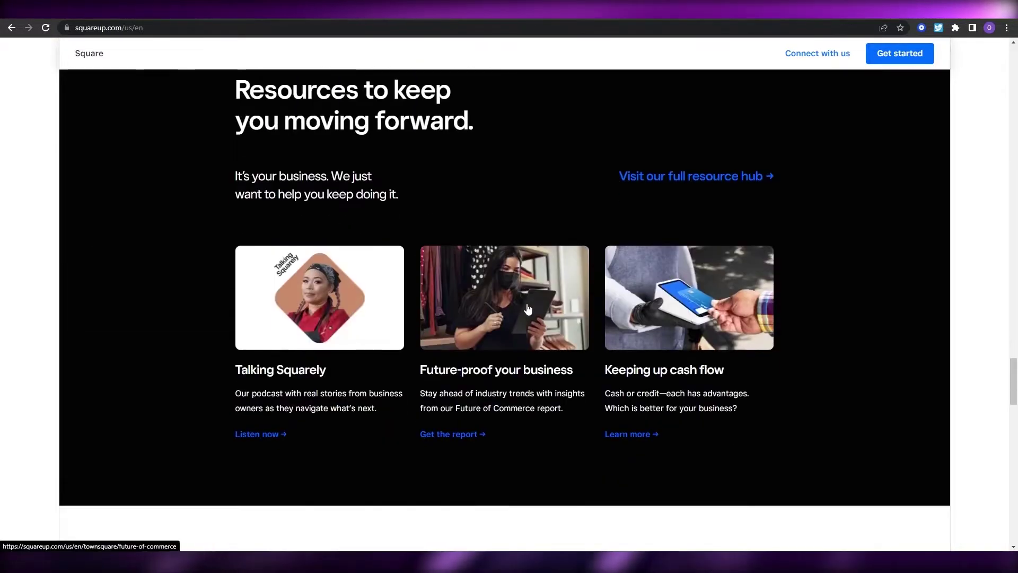
scroll(527, 302, down, 14)
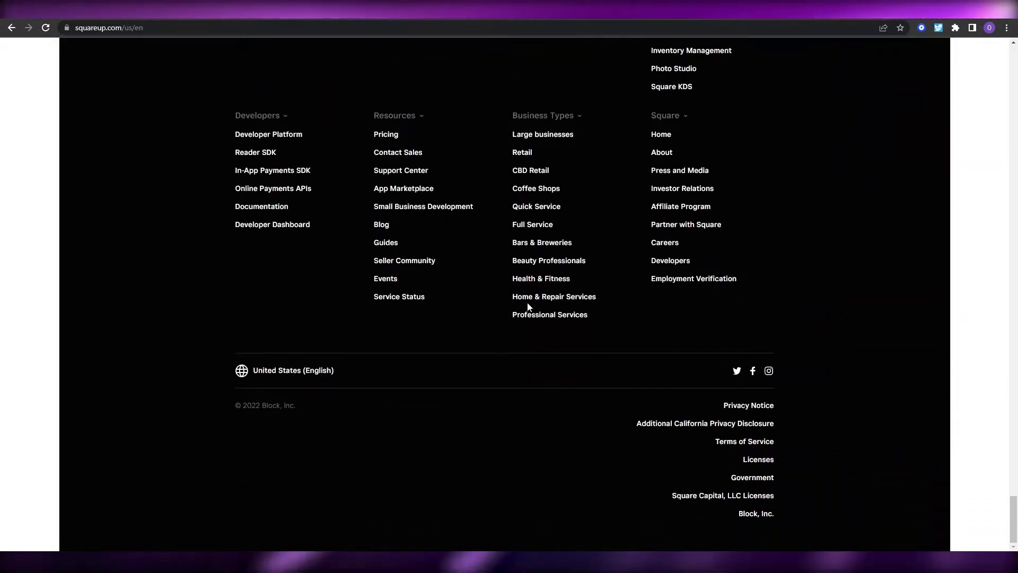
scroll(527, 302, up, 6)
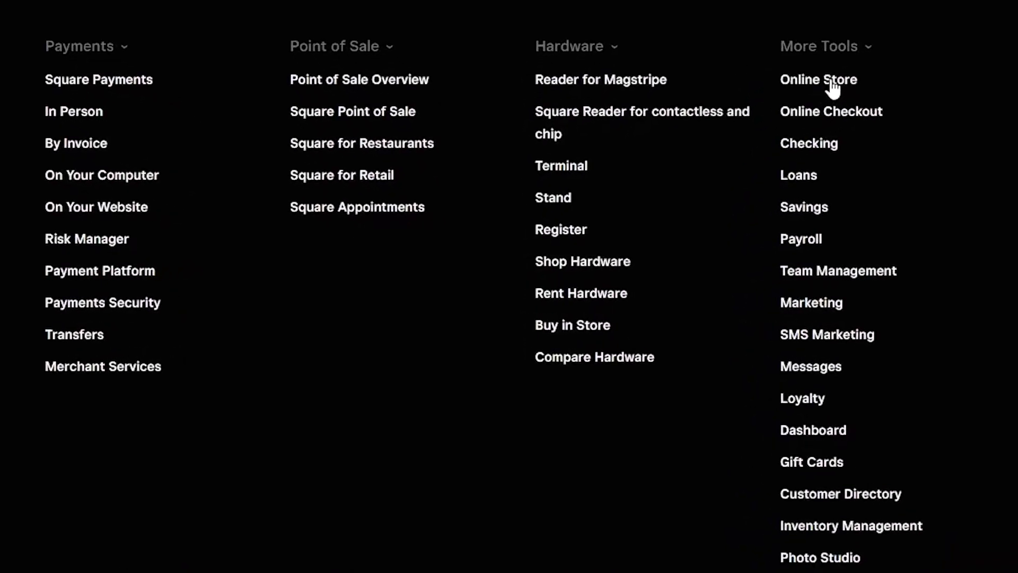
click(845, 75)
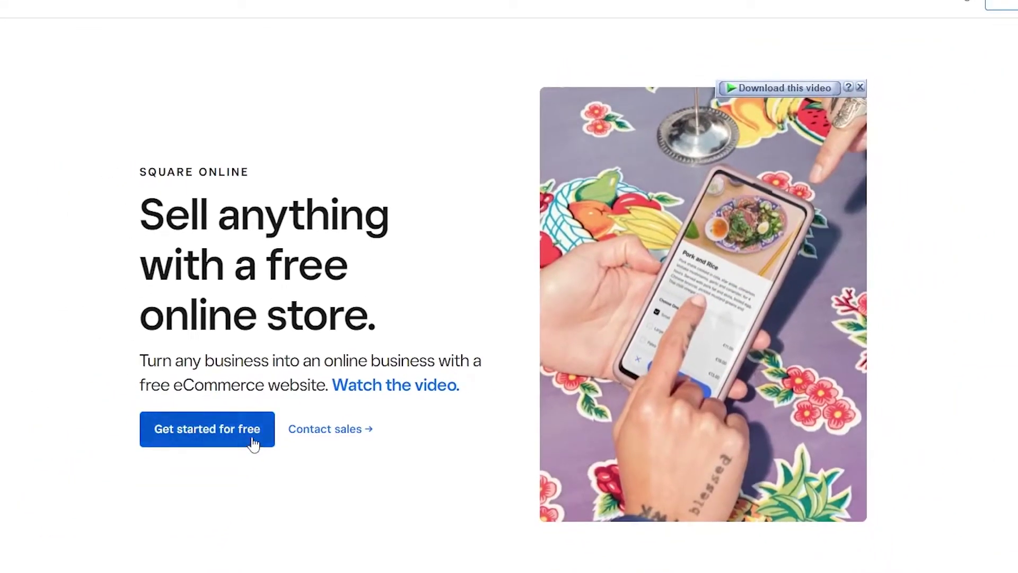
- Review the Square Online overview and start the free sign-up, going as far as the business information form
scroll(238, 409, down, 1)
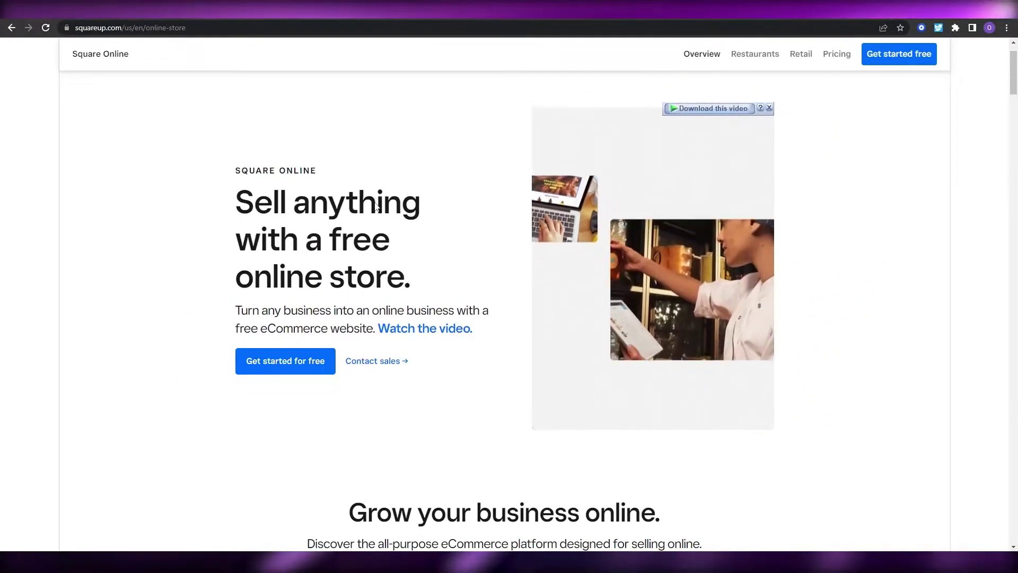
scroll(376, 205, down, 10)
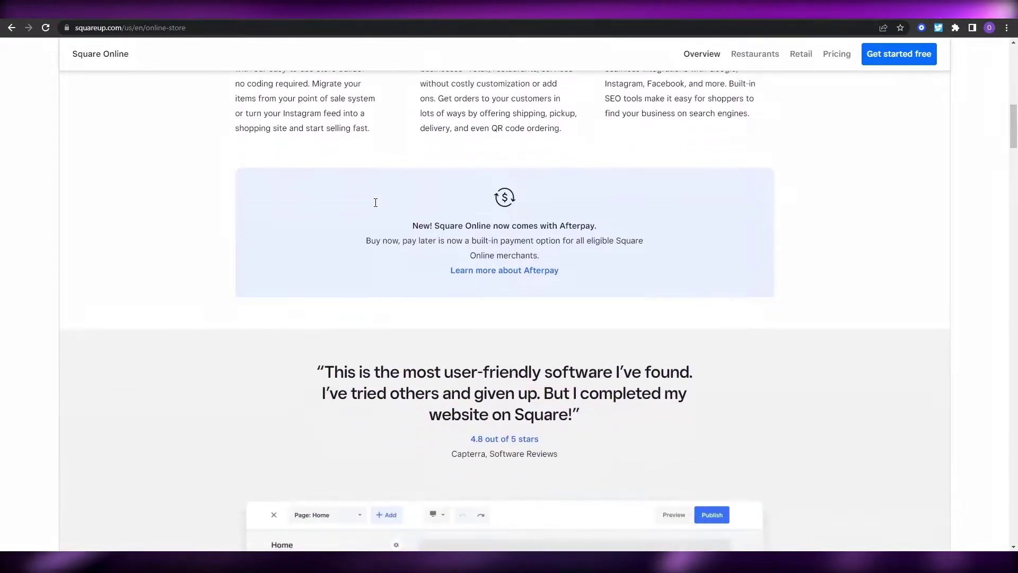
scroll(375, 203, down, 4)
scroll(375, 199, up, 13)
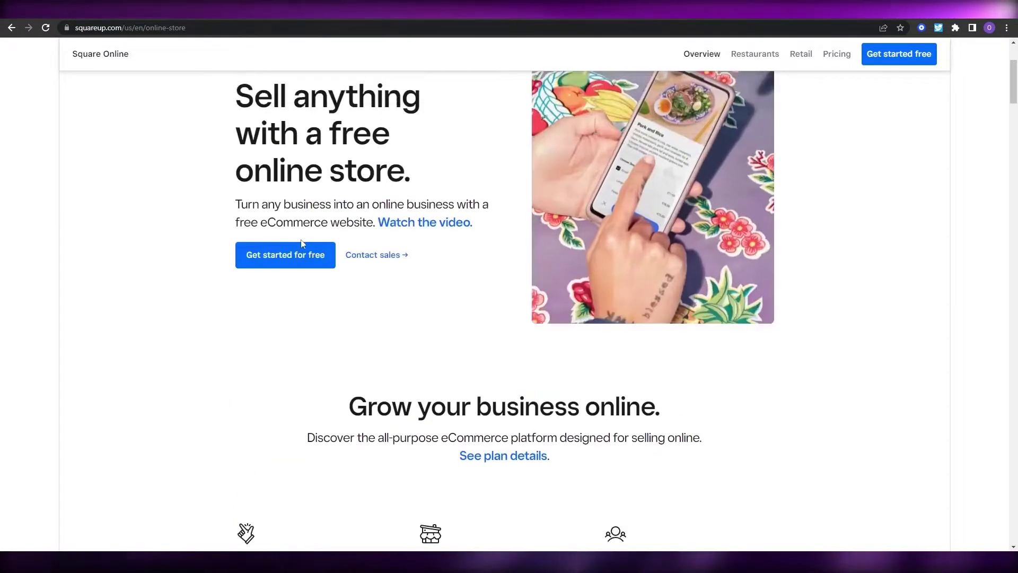
click(286, 261)
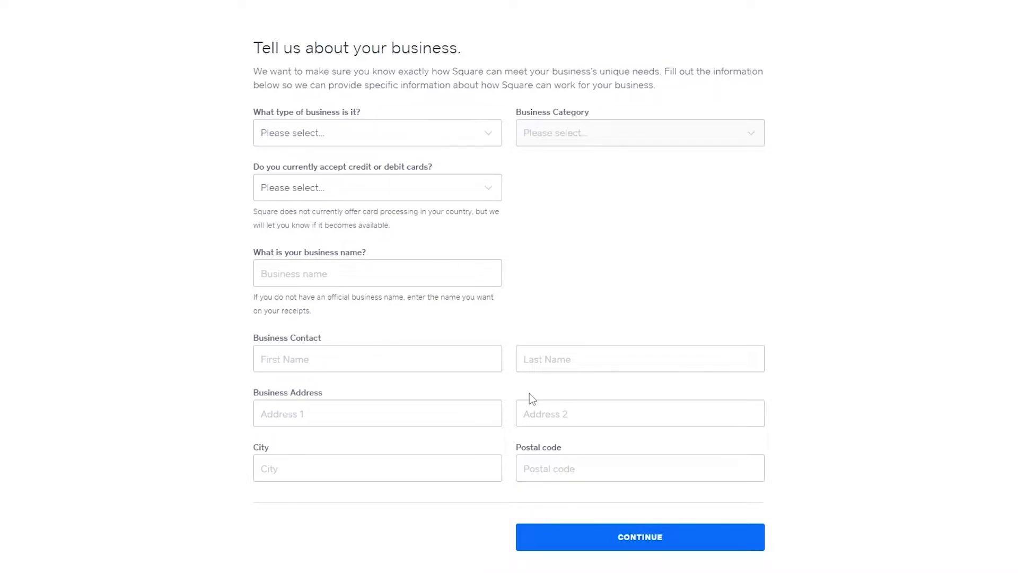
click(471, 364)
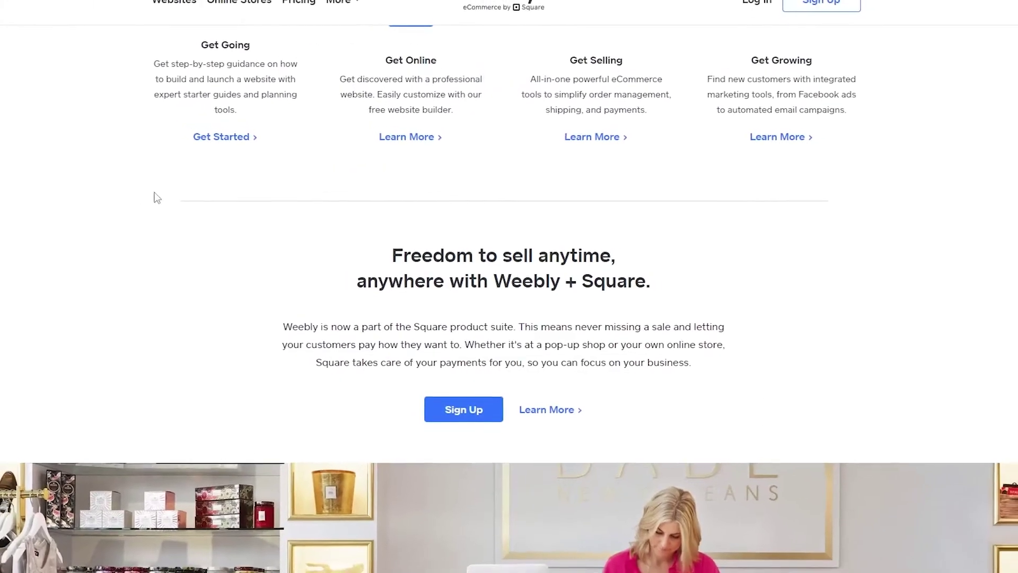
- Review the Weebly homepage, including the Weebly + Square section, and start signing up for an account
scroll(232, 250, down, 3)
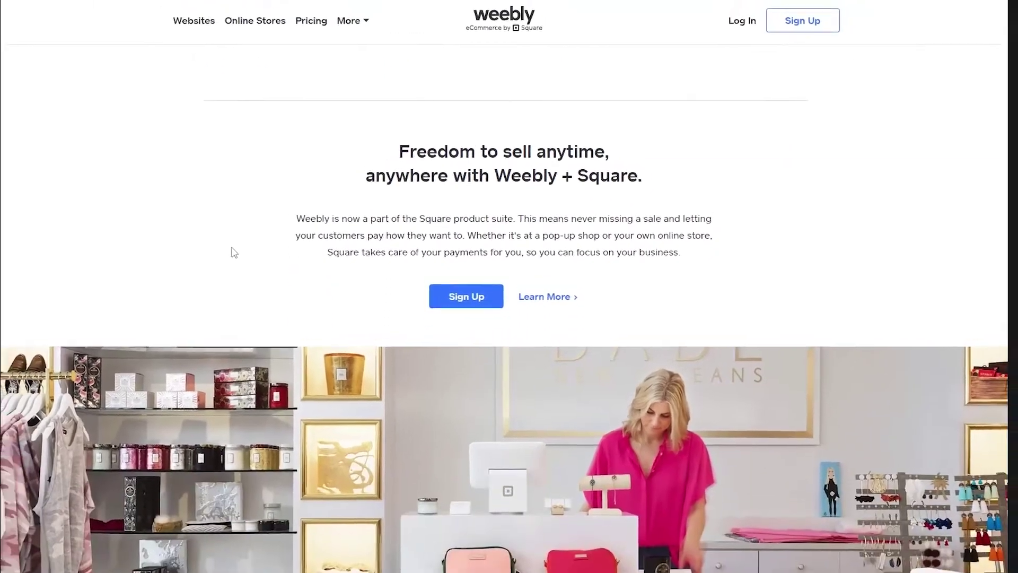
scroll(252, 255, up, 10)
scroll(252, 255, up, 5)
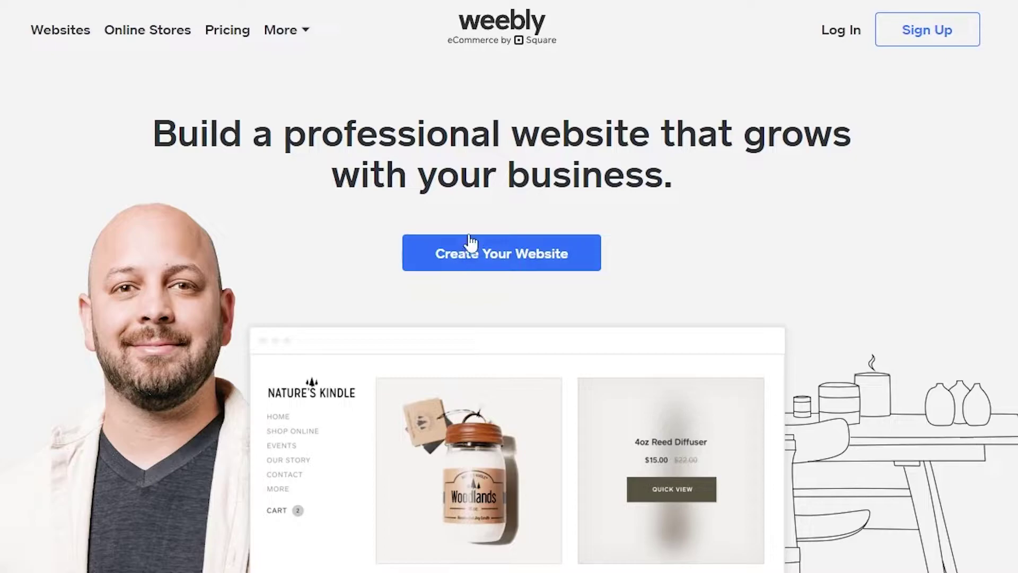
scroll(471, 244, down, 3)
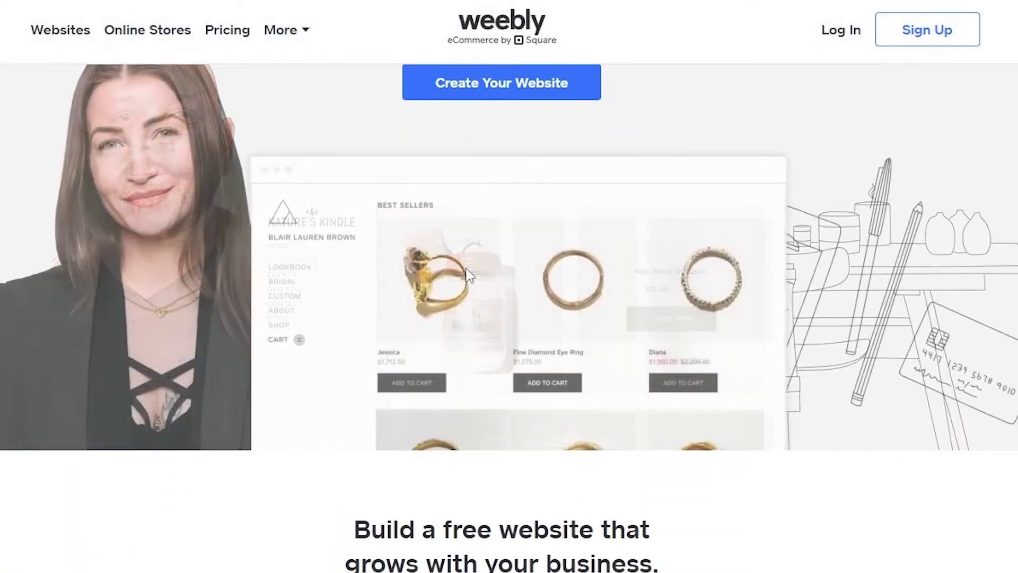
scroll(468, 257, up, 3)
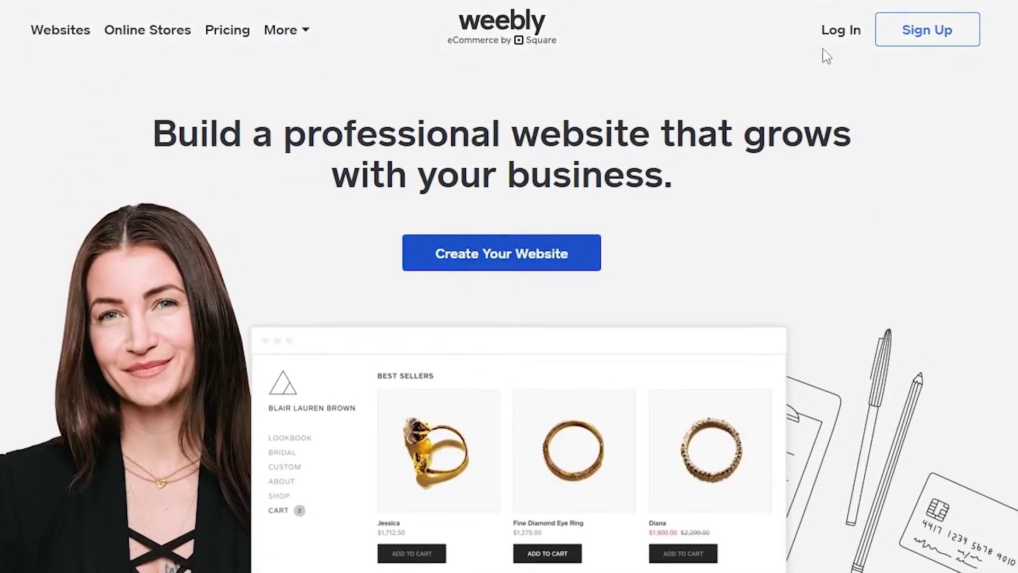
click(910, 39)
scroll(445, 258, down, 2)
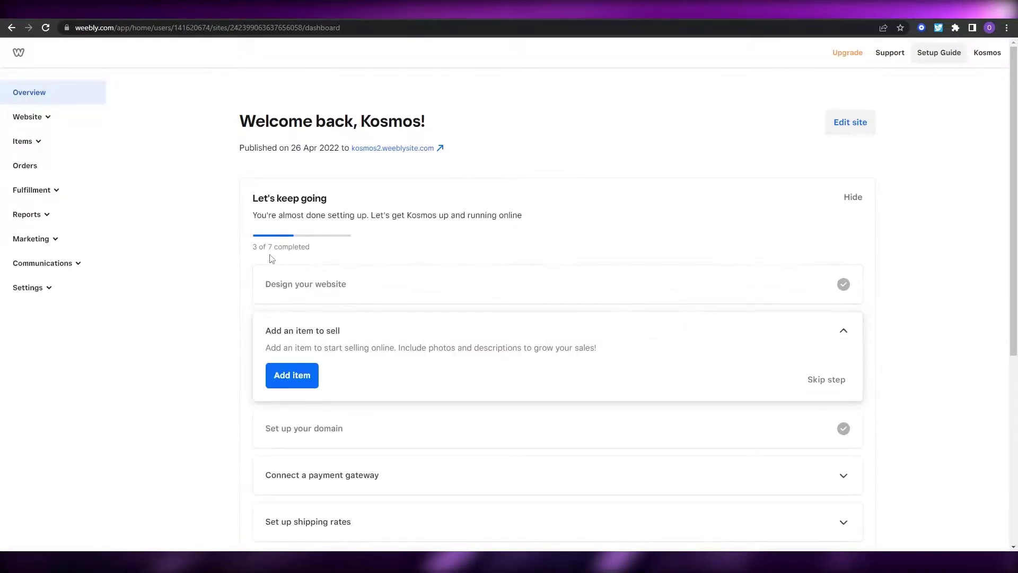
- Examine the setup checklist on the Weebly dashboard, from designing the website through payments, shipping and taxes to publishing
scroll(261, 263, down, 5)
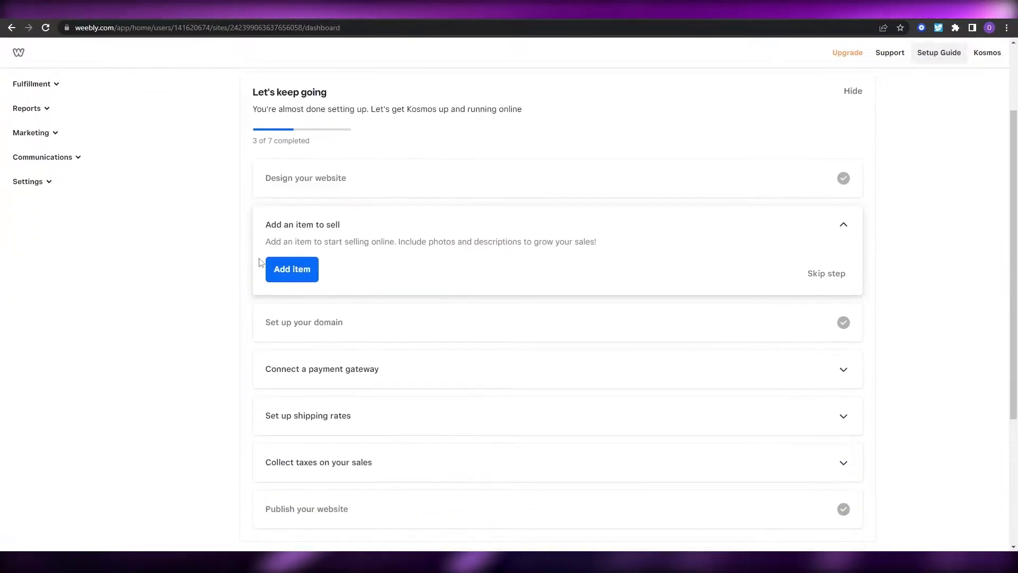
scroll(260, 266, up, 2)
scroll(260, 263, up, 3)
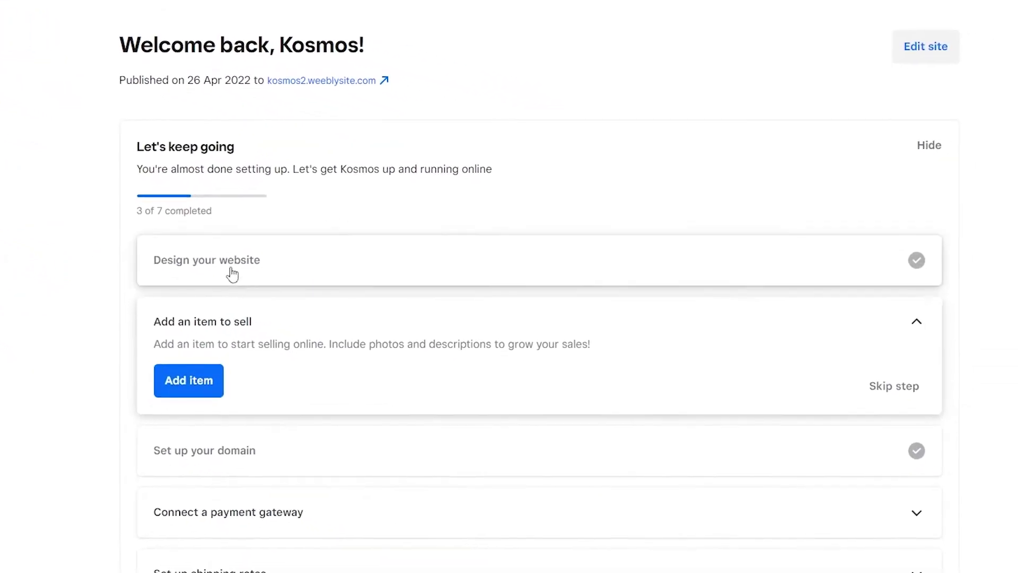
scroll(245, 160, down, 1)
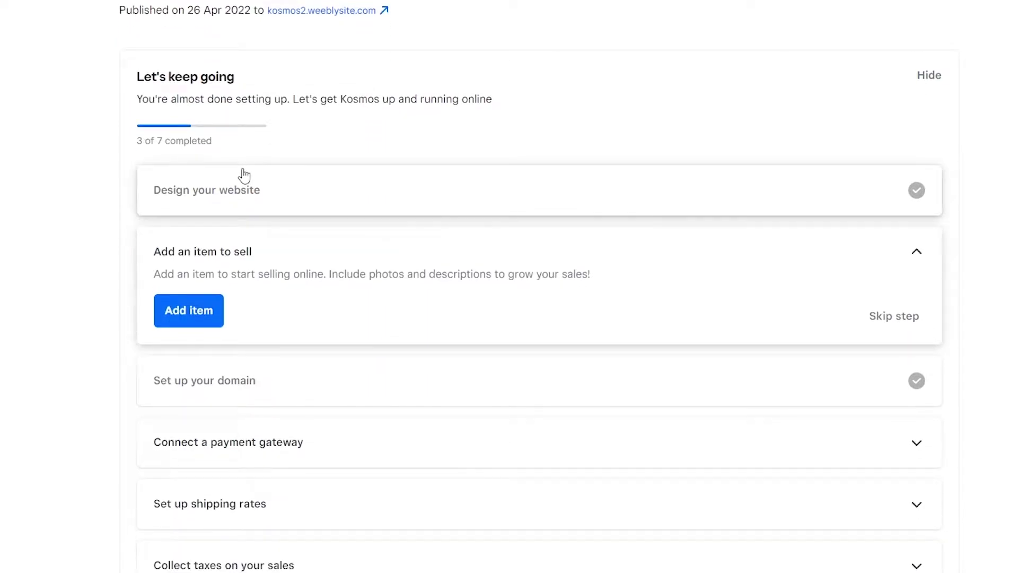
scroll(244, 175, down, 3)
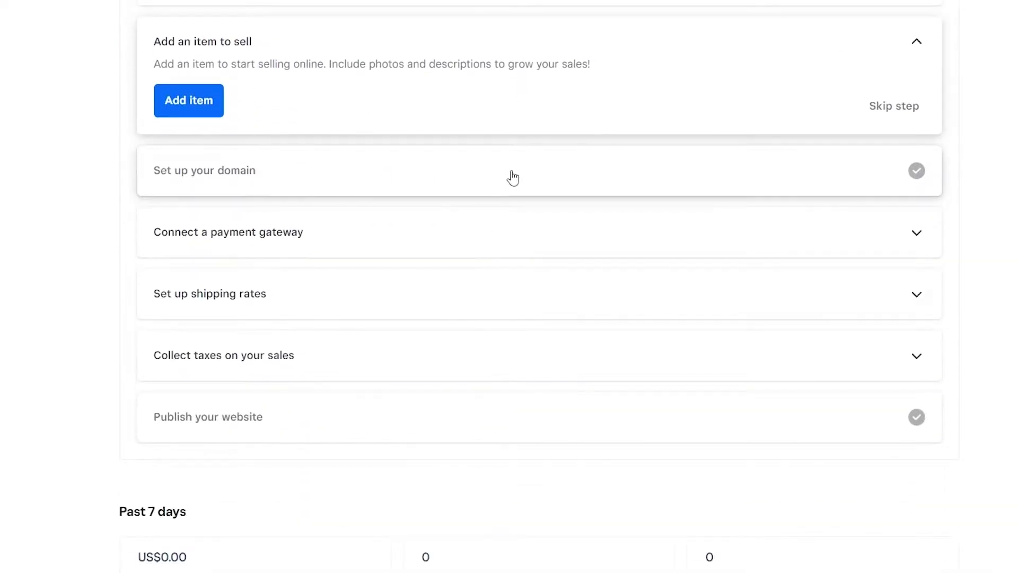
scroll(514, 177, down, 2)
scroll(513, 179, up, 4)
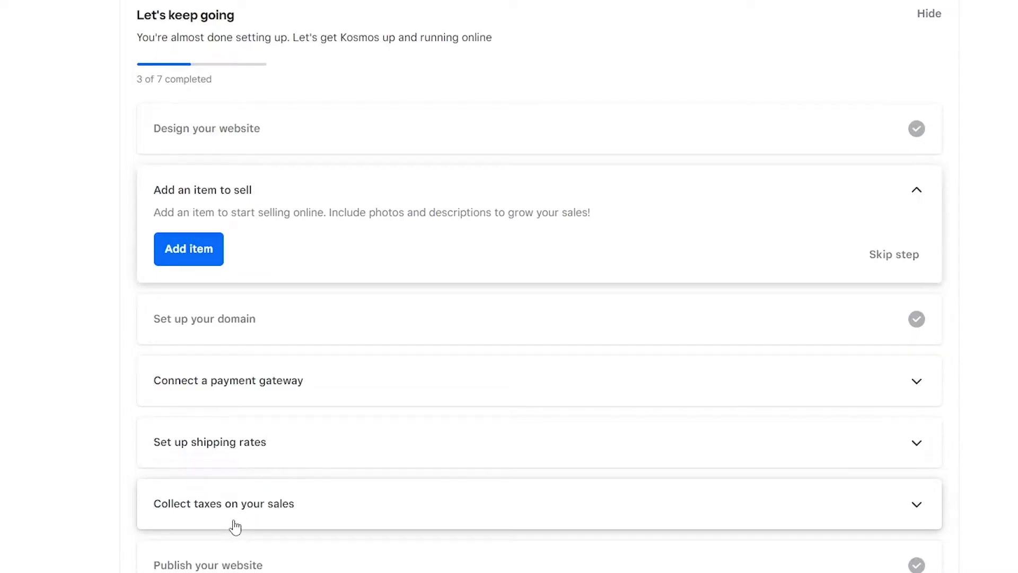
scroll(235, 513, up, 3)
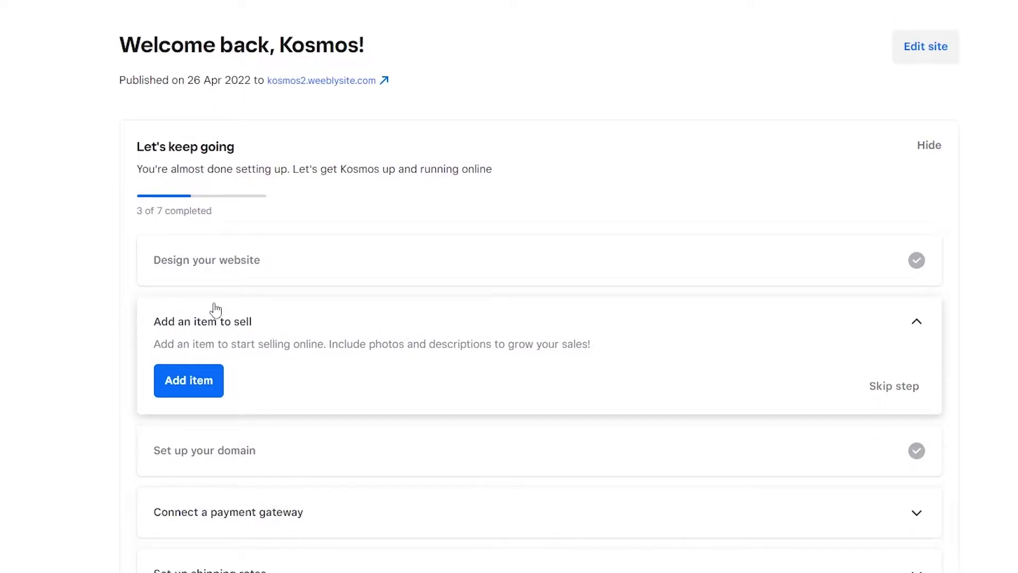
- Expand the "Design your website" setup task and launch the site editor from it
click(210, 268)
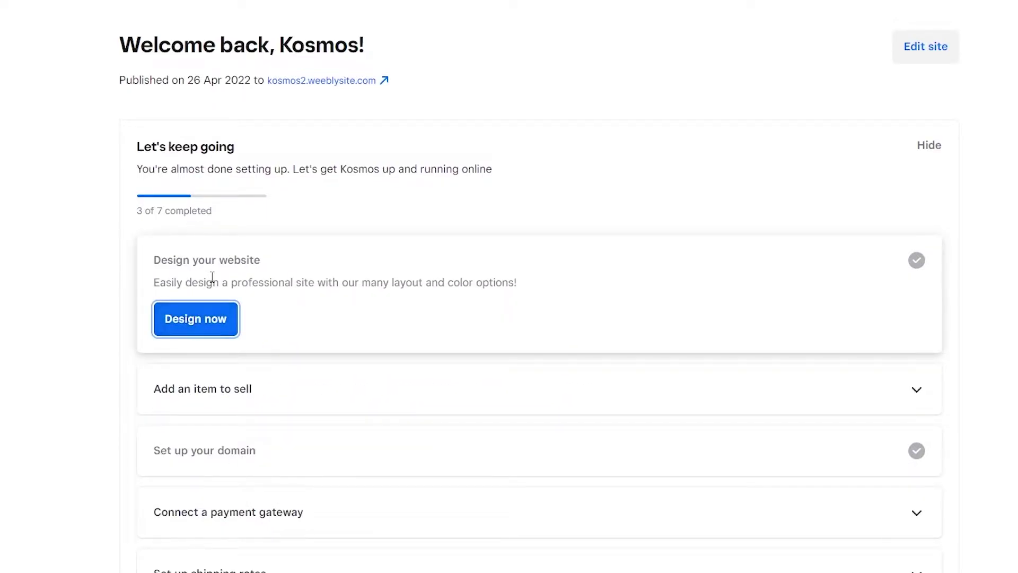
click(211, 305)
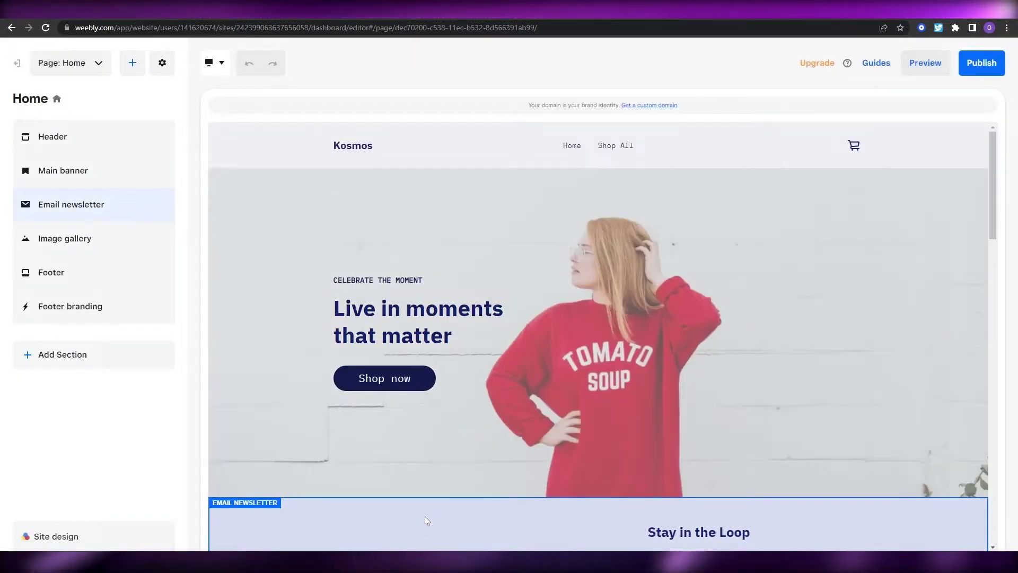
- Examine the Home page template from the main banner through the email newsletter to the image gallery and footer
scroll(454, 370, down, 6)
scroll(460, 363, down, 10)
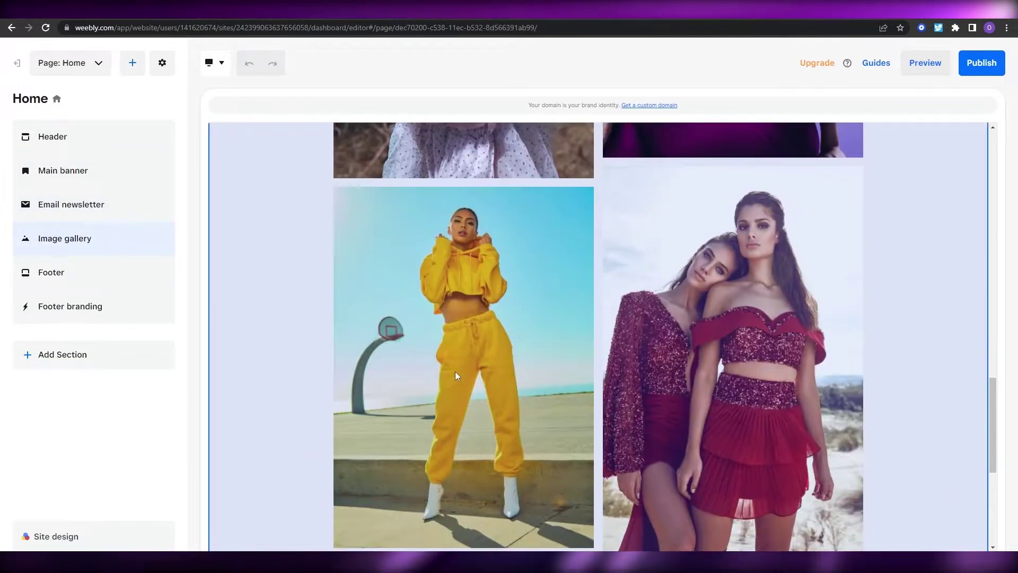
scroll(455, 371, down, 7)
scroll(450, 375, up, 6)
scroll(444, 380, up, 15)
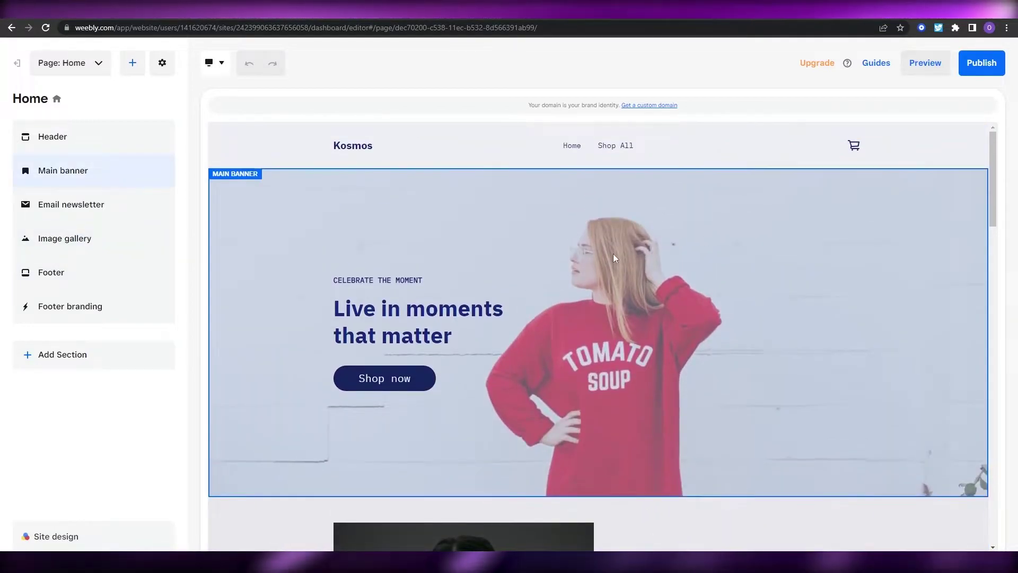
scroll(611, 218, down, 10)
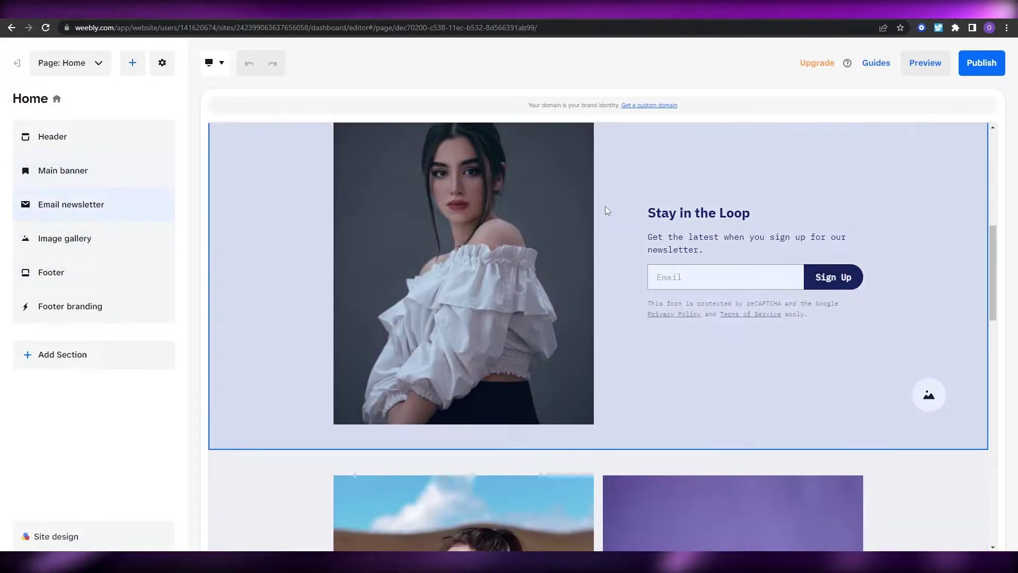
scroll(605, 205, down, 8)
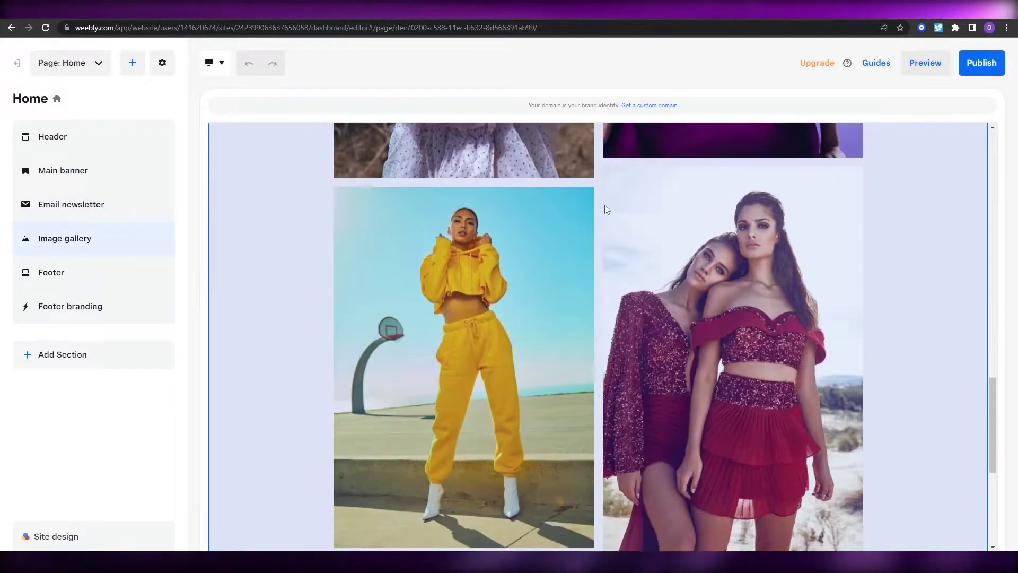
scroll(415, 259, up, 4)
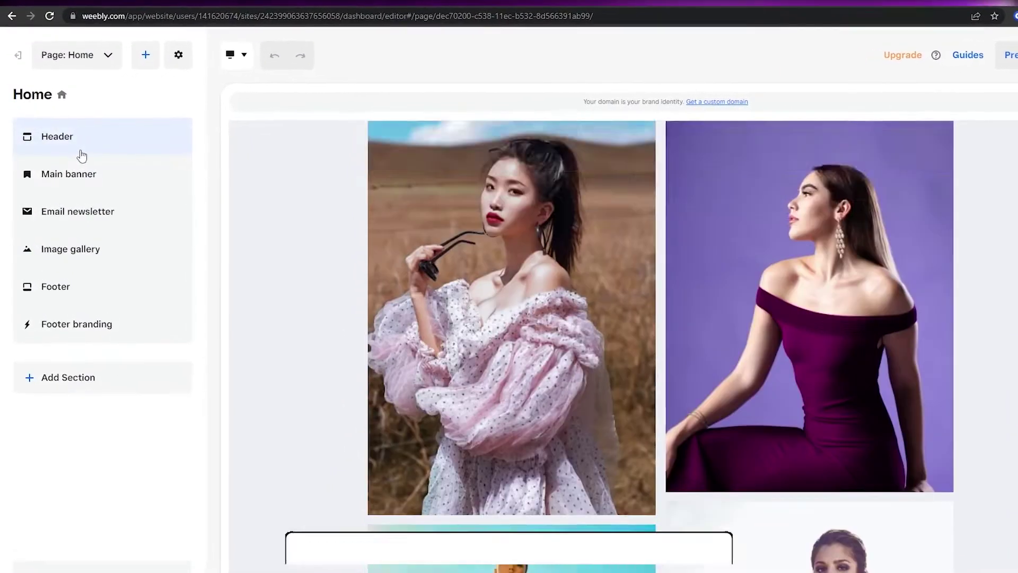
- Review the header's content options and the site's page list with its standard, category and item pages
click(82, 154)
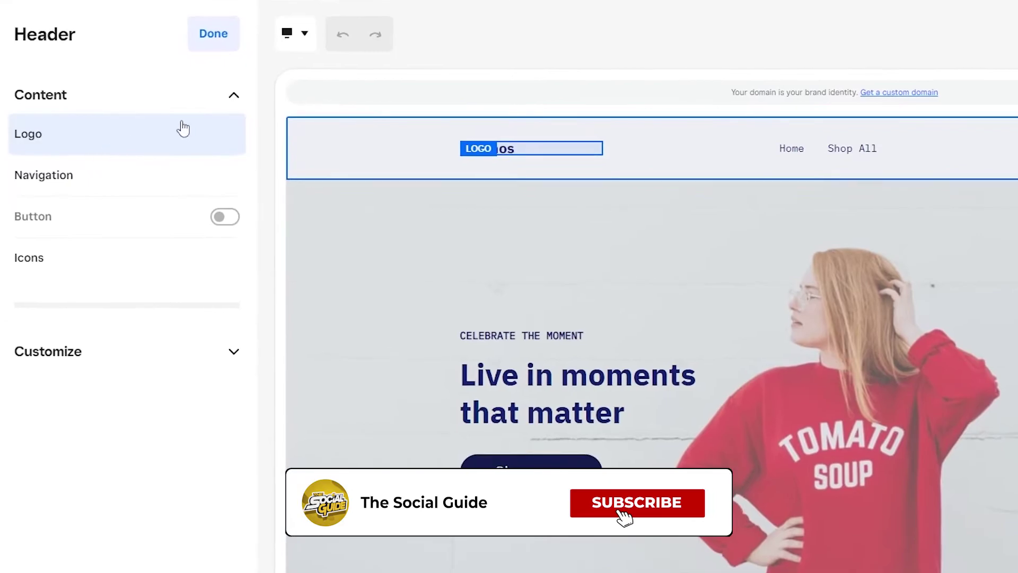
click(213, 35)
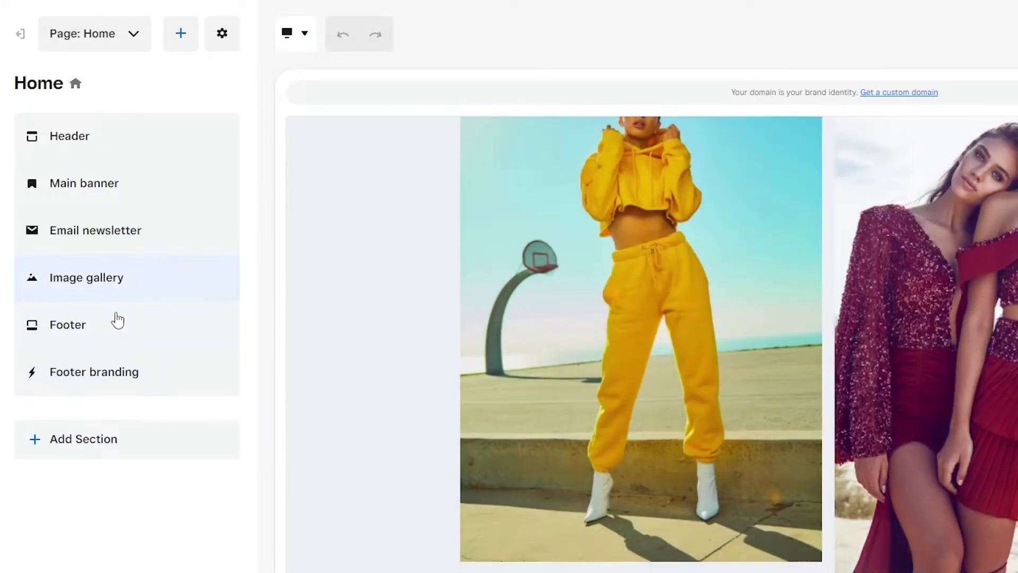
scroll(320, 291, up, 10)
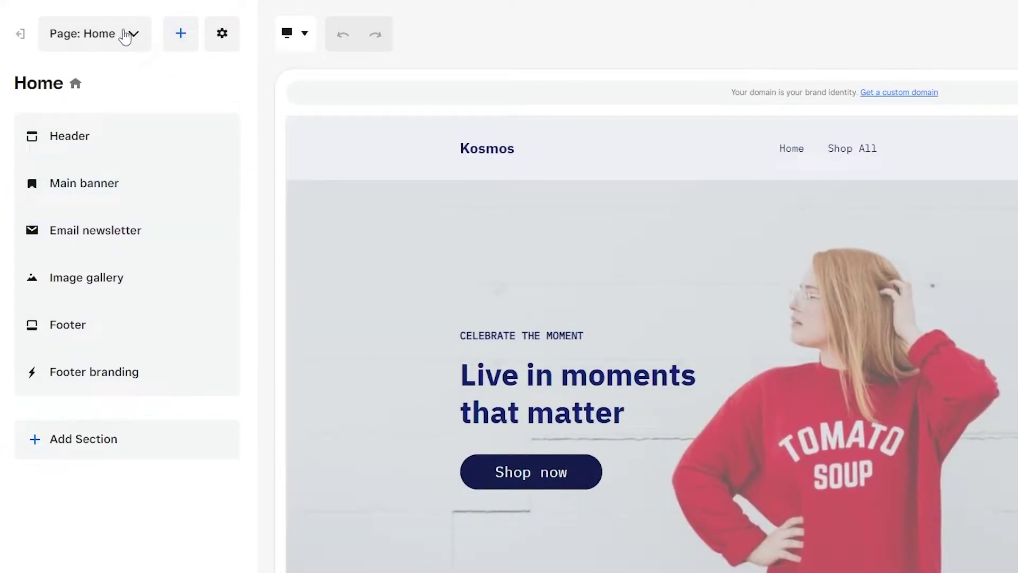
click(125, 37)
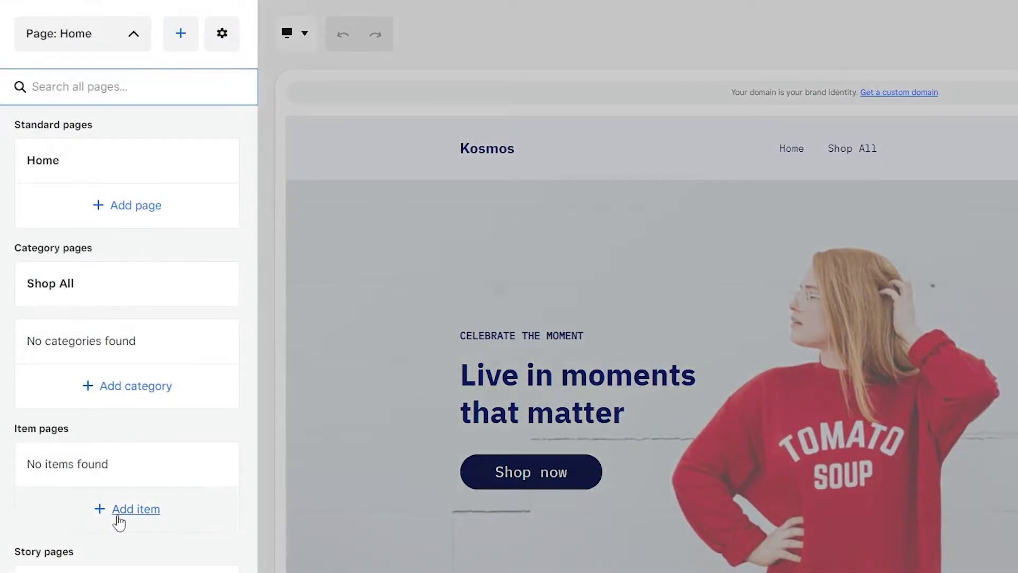
click(134, 36)
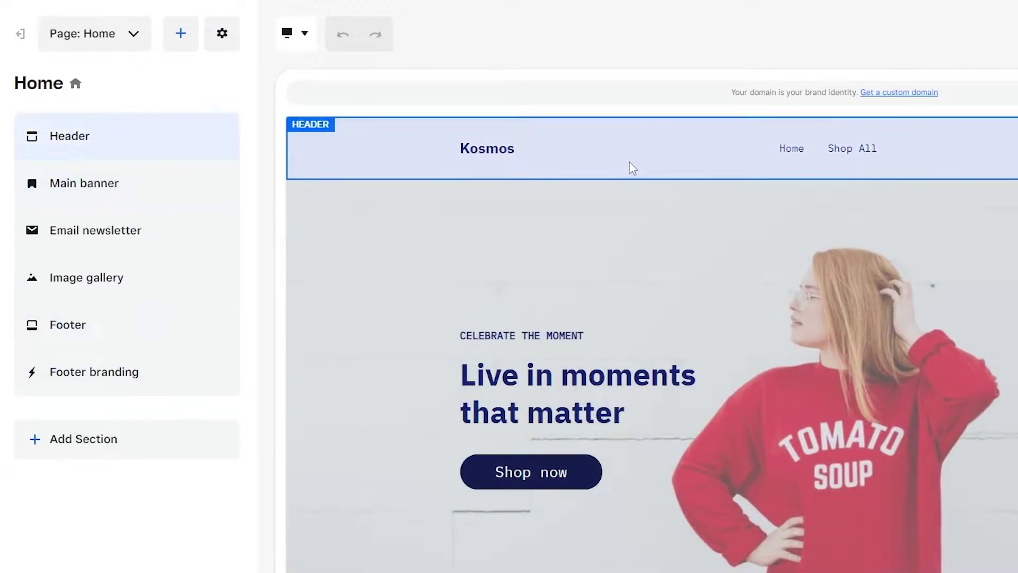
- Change the header's logo type to Image and upload 1-removebg-preview.png from the computer as the logo
click(631, 166)
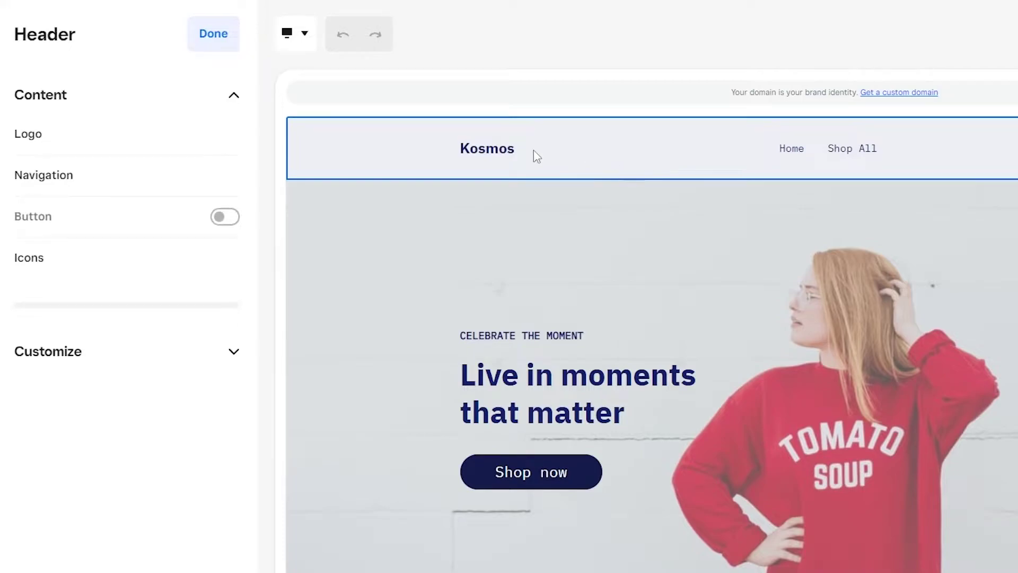
click(91, 136)
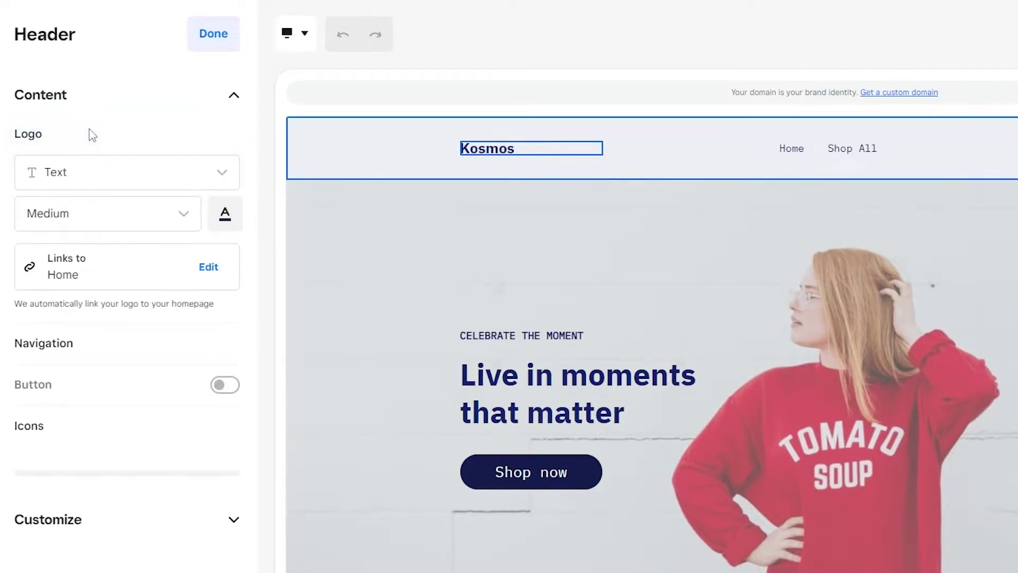
click(123, 181)
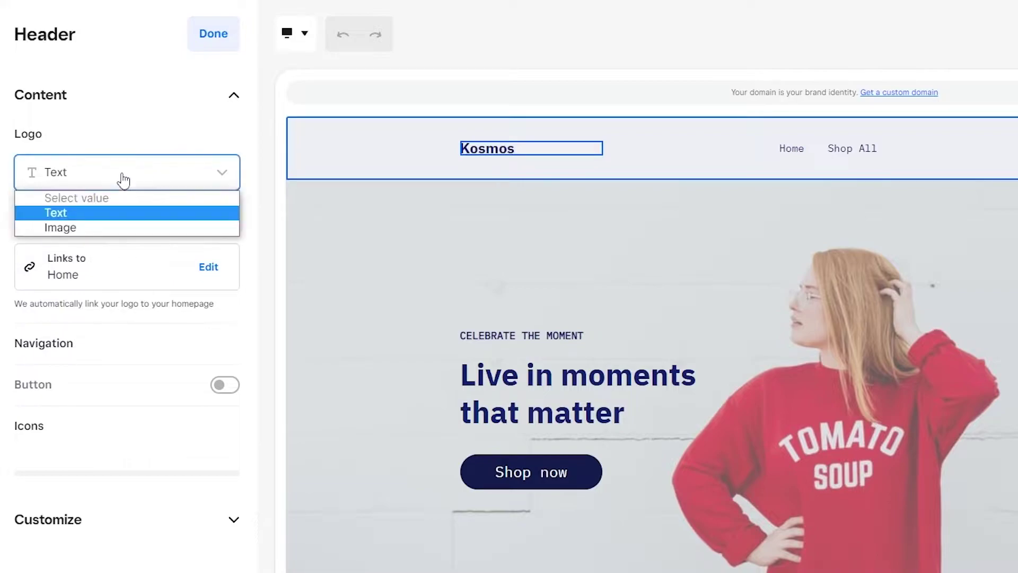
click(122, 229)
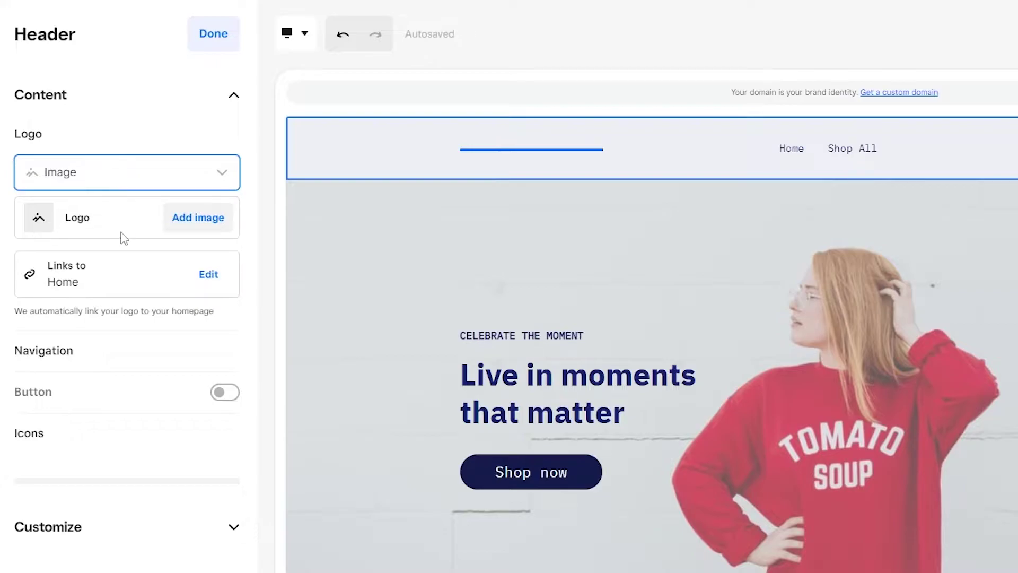
click(195, 223)
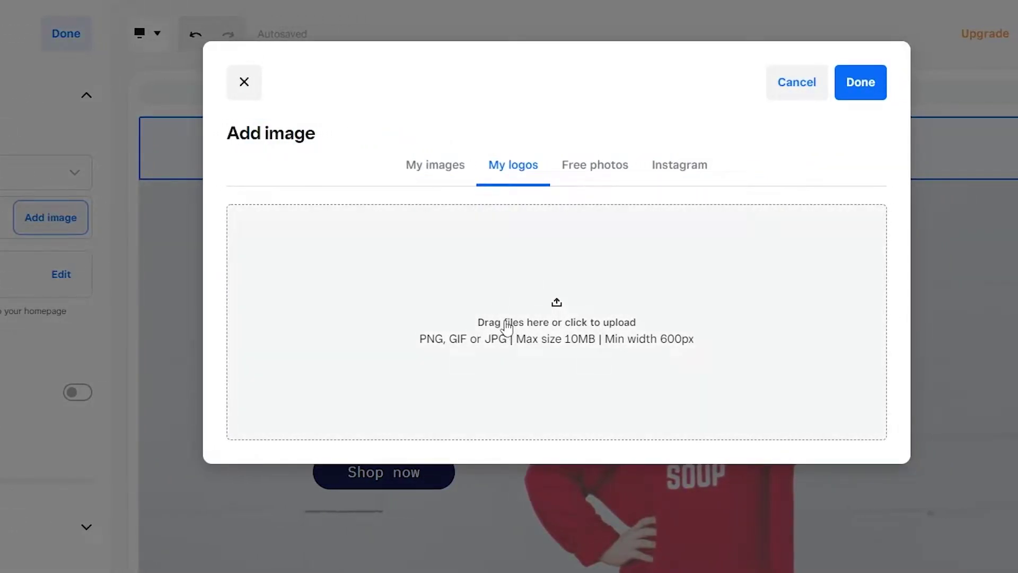
click(506, 322)
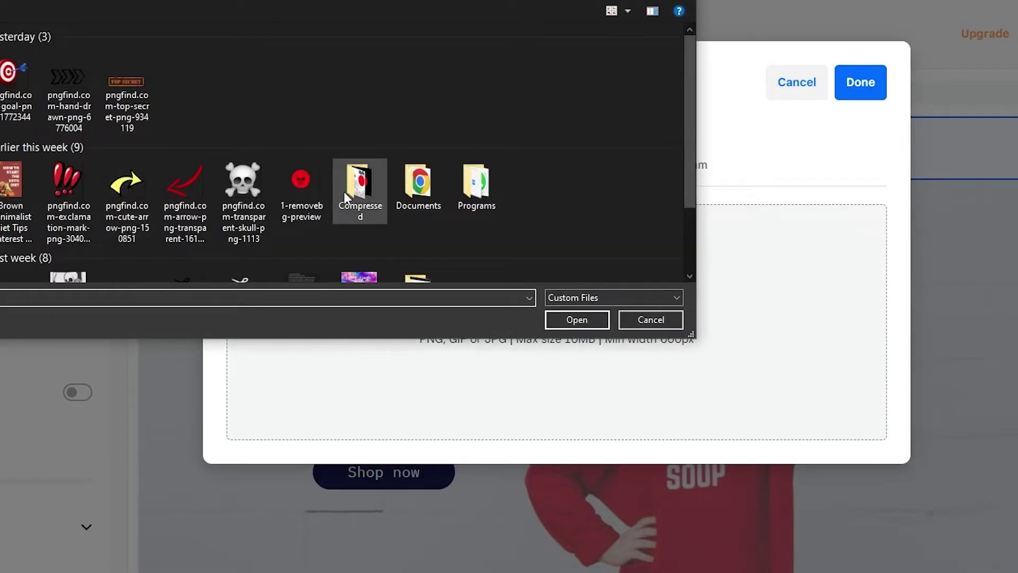
double_click(298, 180)
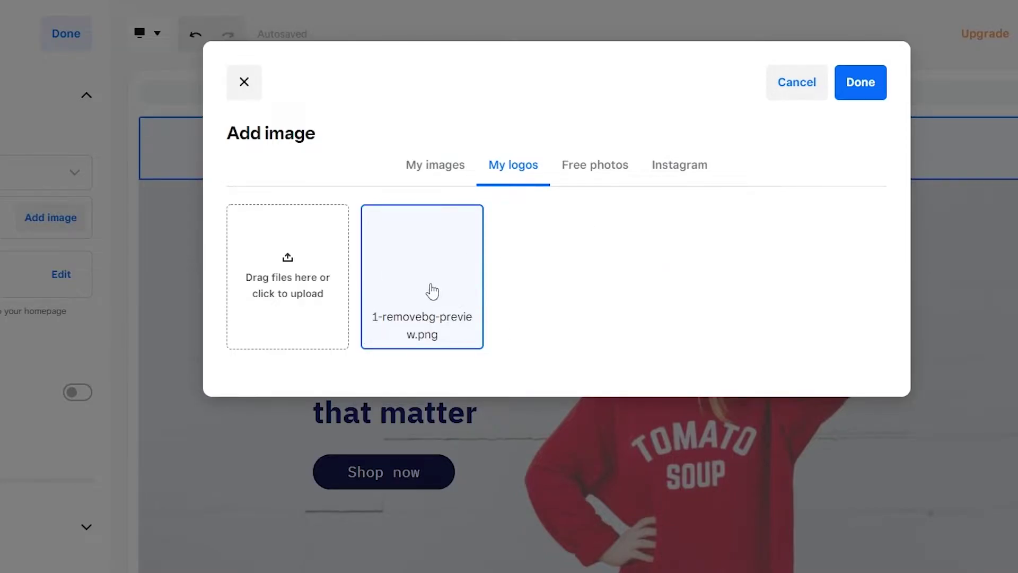
click(860, 84)
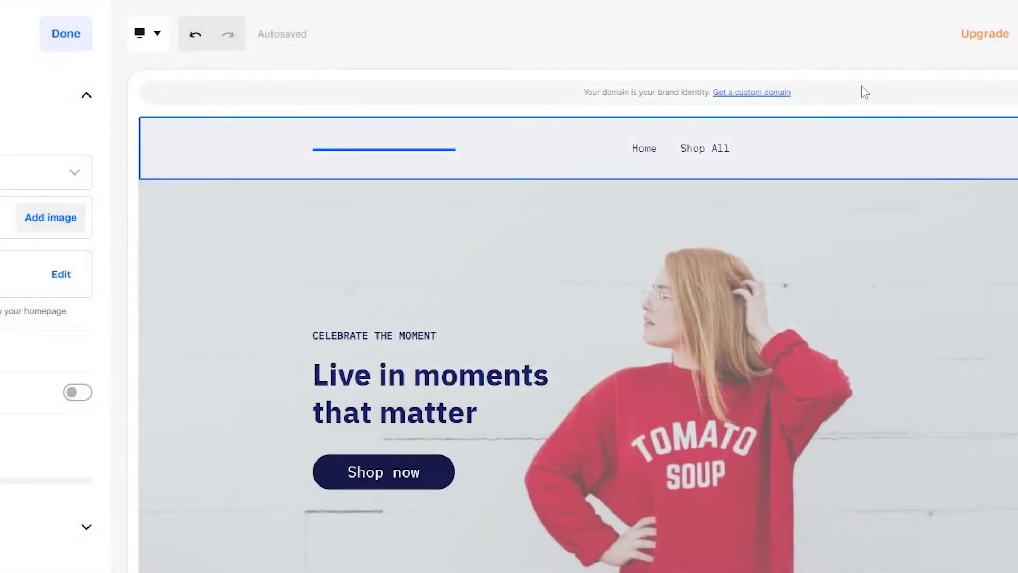
- Try the header's optional button by switching it on and back off
click(78, 352)
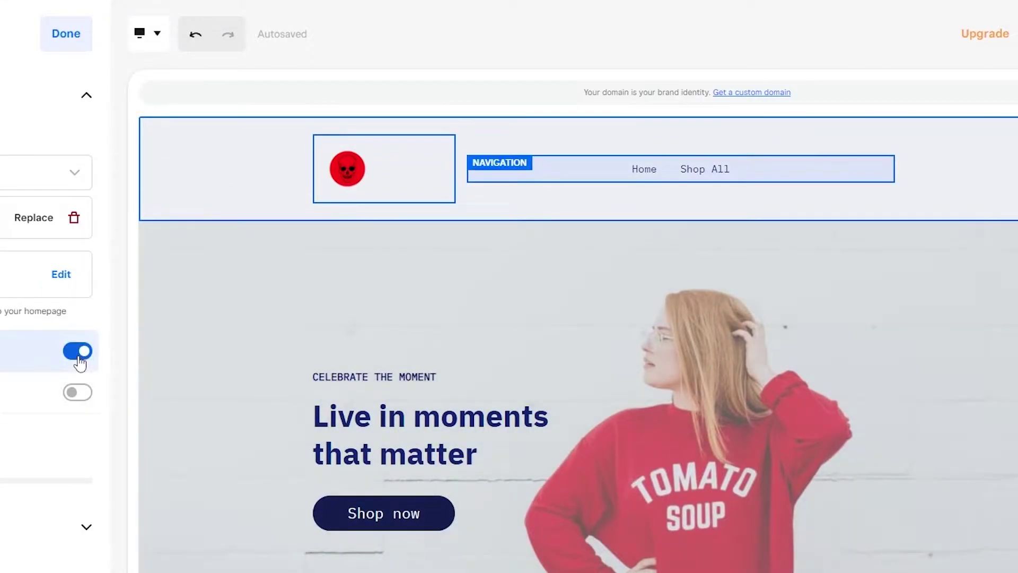
click(79, 391)
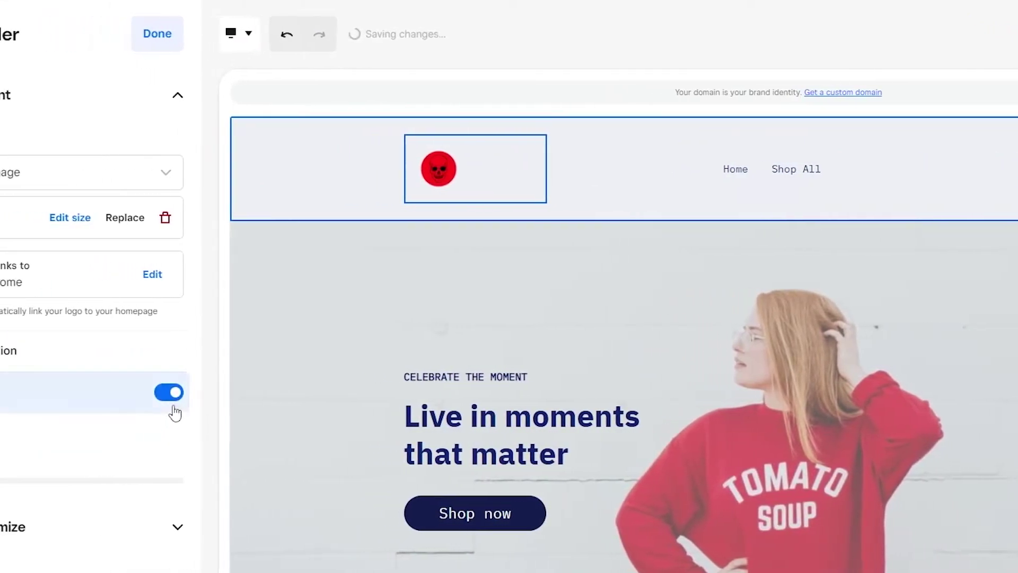
click(232, 403)
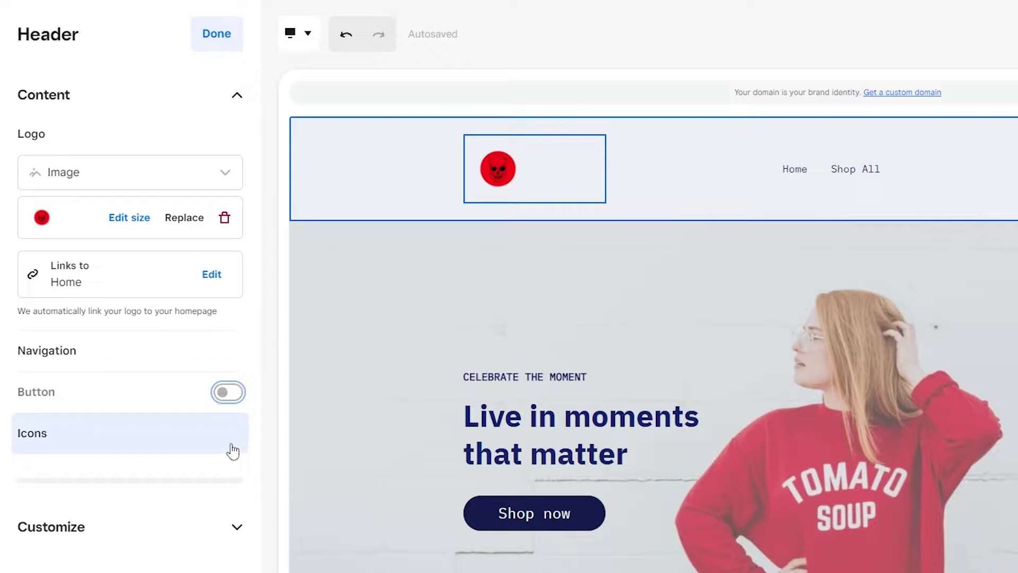
- Compare the header layouts and apply the one with a centred logo and the navigation to its left
click(218, 532)
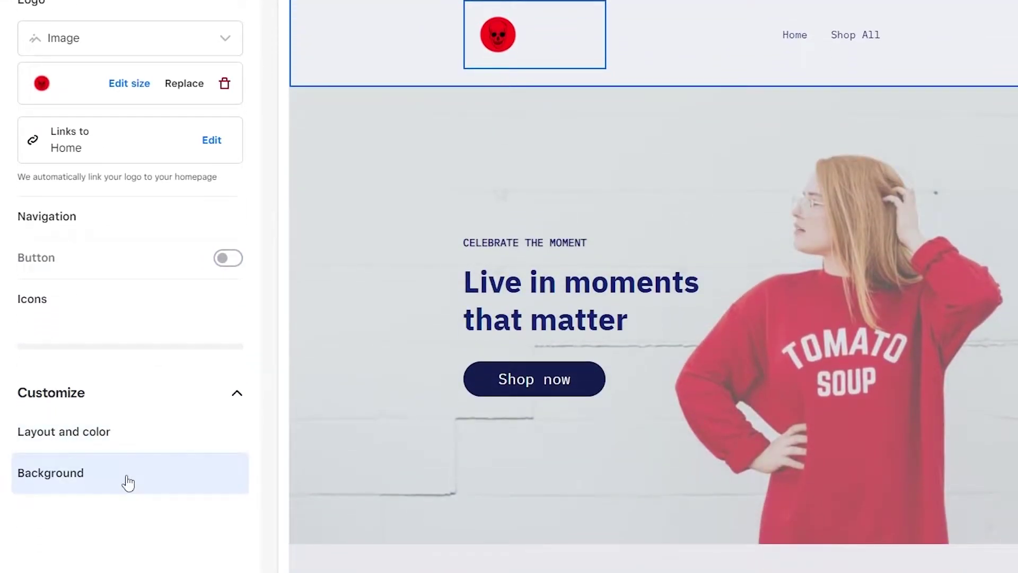
click(133, 433)
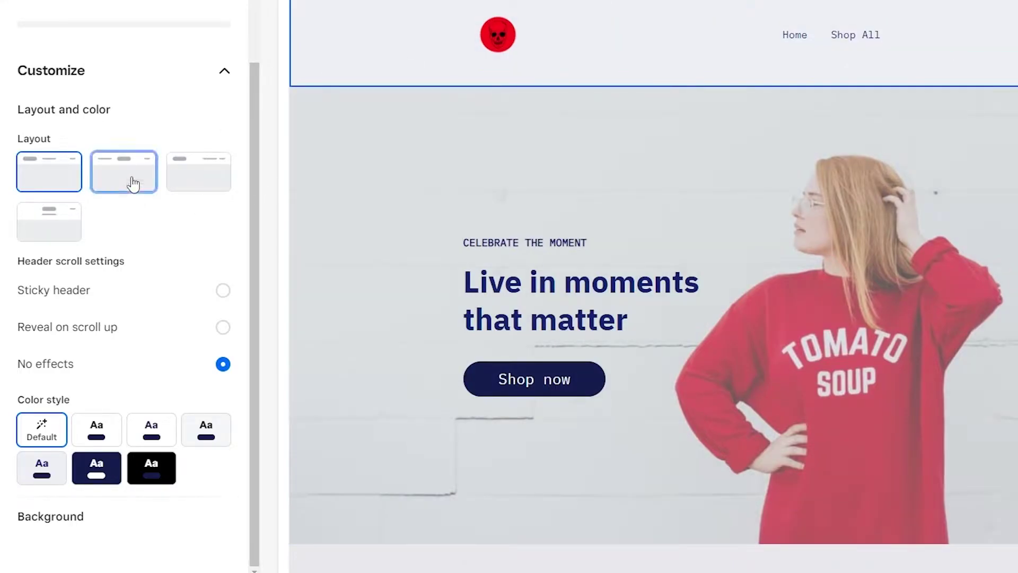
click(133, 184)
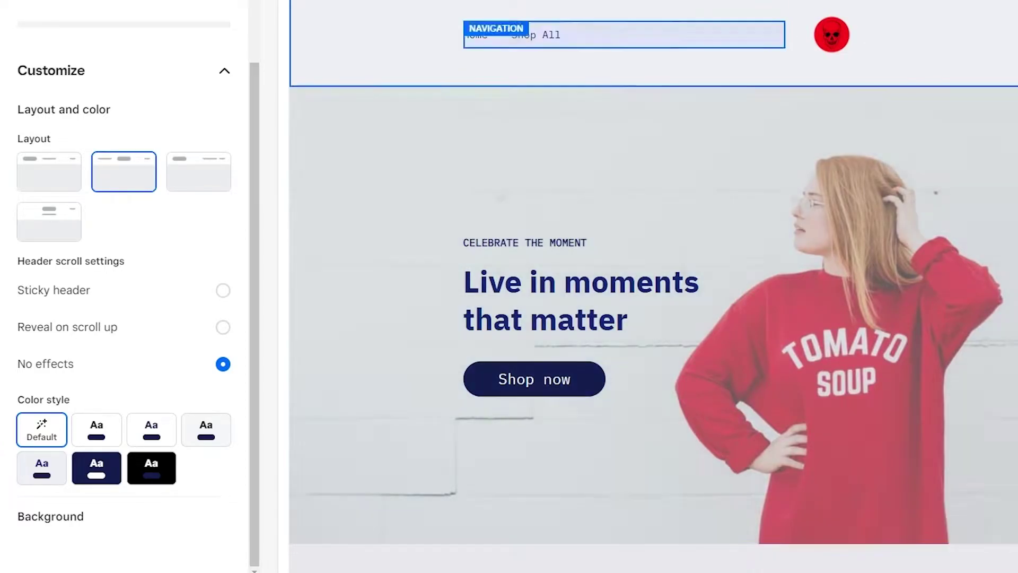
click(208, 190)
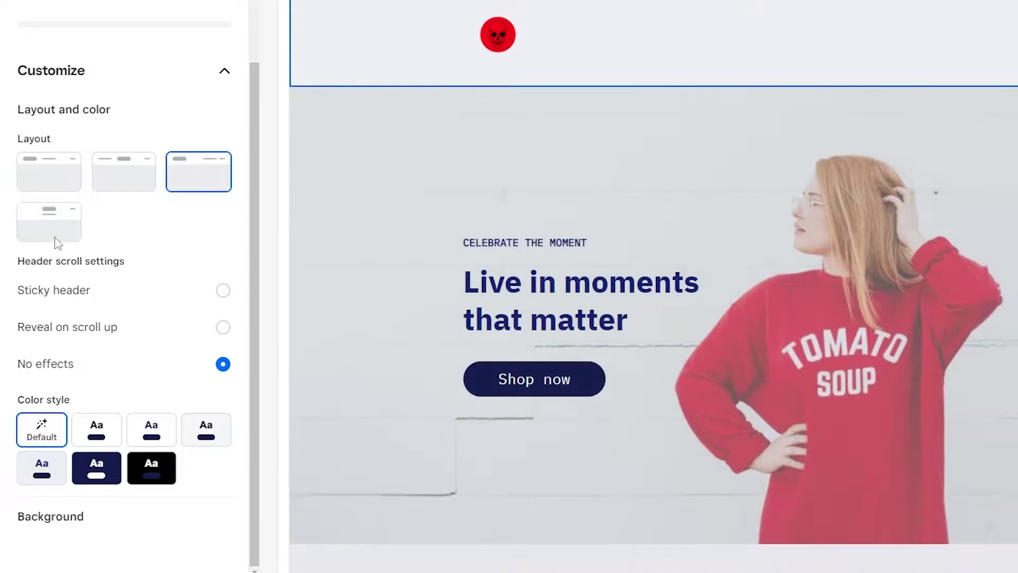
click(56, 229)
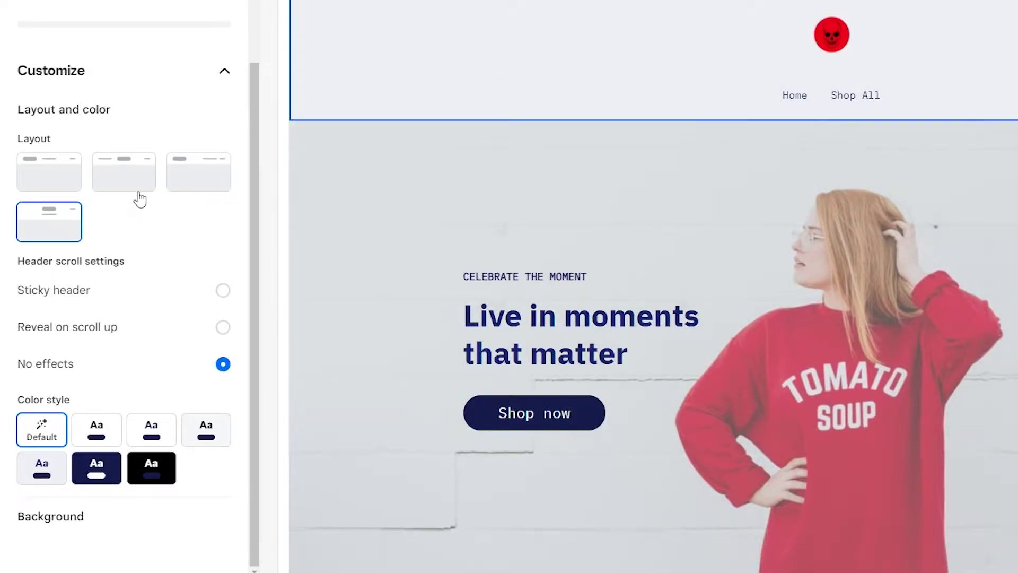
click(137, 188)
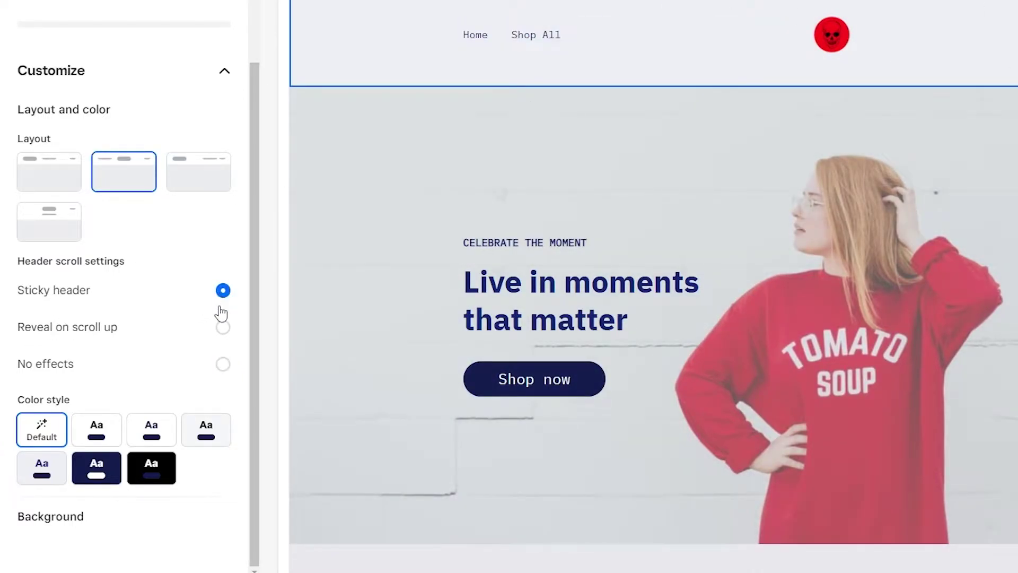
- Try the Sticky header scroll setting on the Home page preview
scroll(555, 209, down, 8)
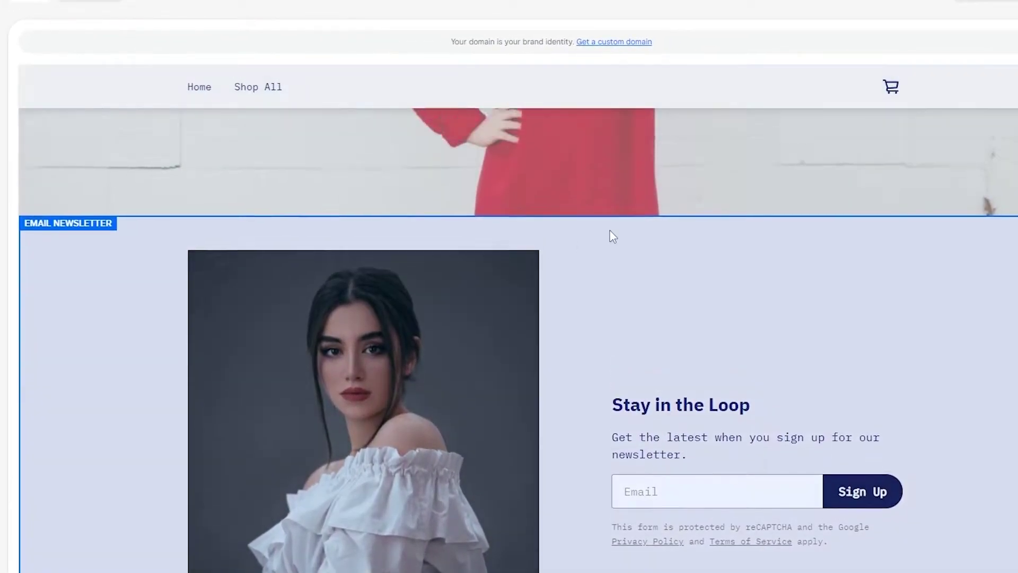
scroll(611, 236, up, 5)
scroll(572, 279, down, 10)
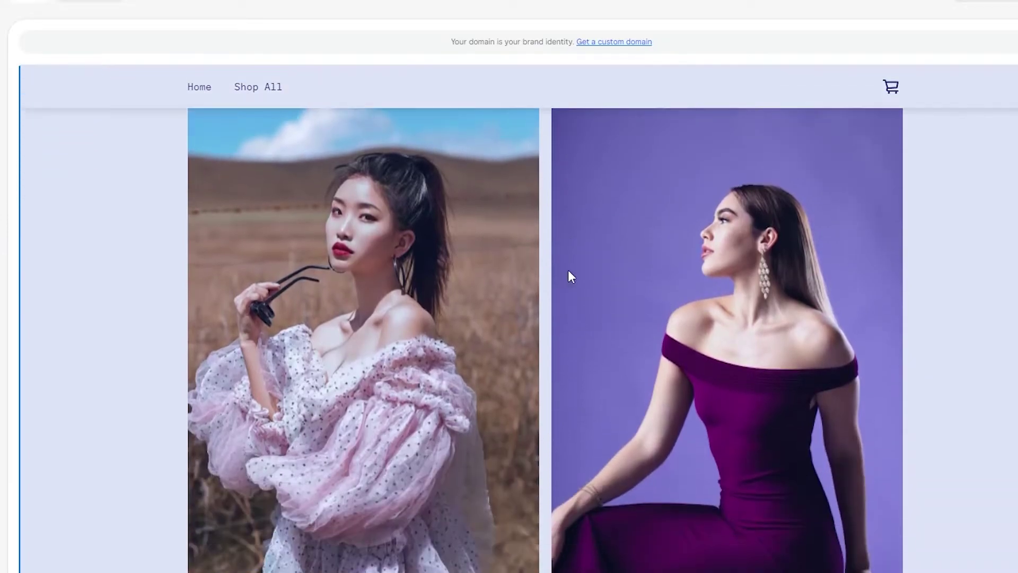
- Try the Reveal on scroll up header setting on the Home page preview and return the header to No effects
click(53, 375)
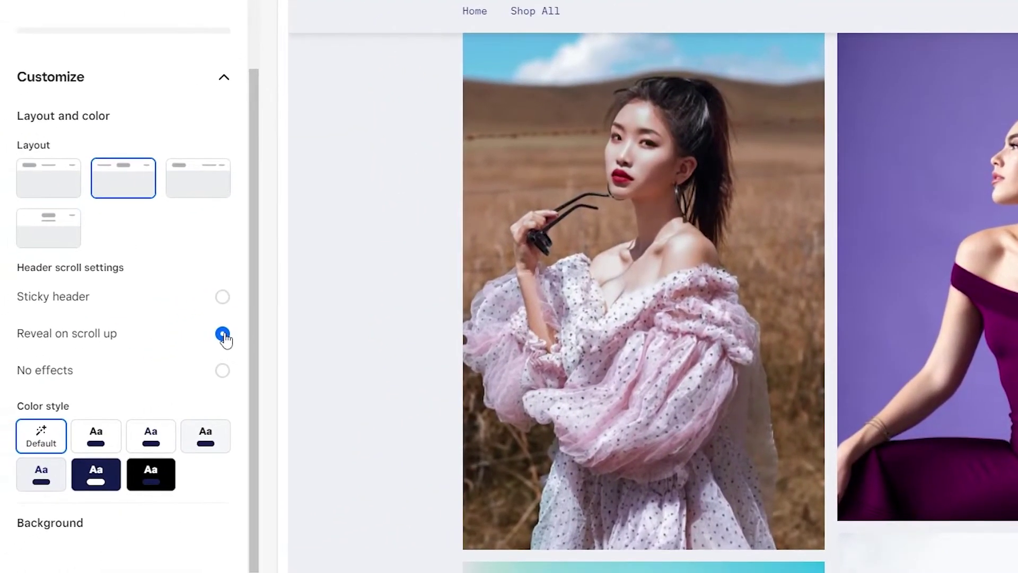
scroll(448, 205, up, 2)
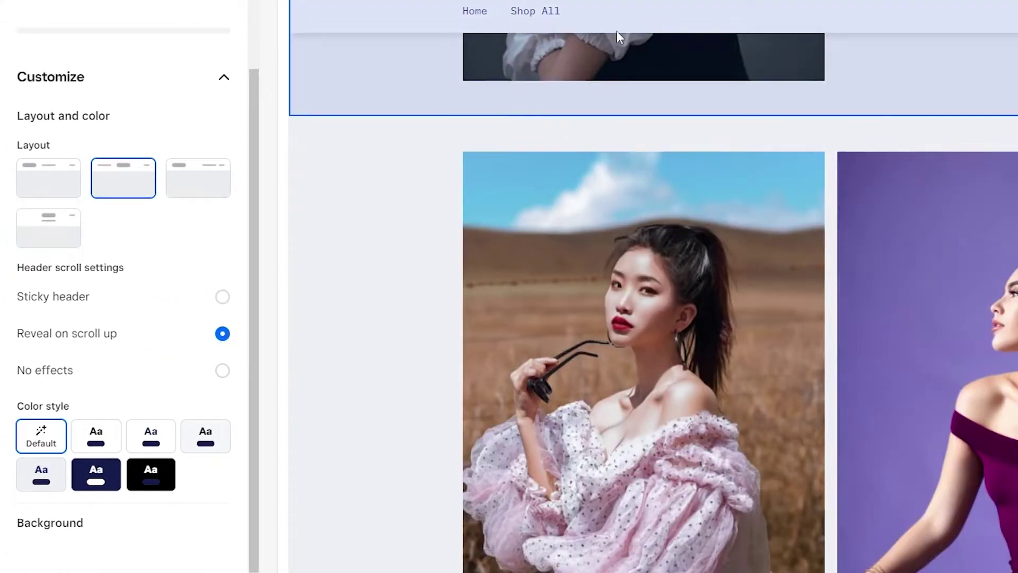
scroll(402, 245, down, 4)
scroll(407, 252, down, 3)
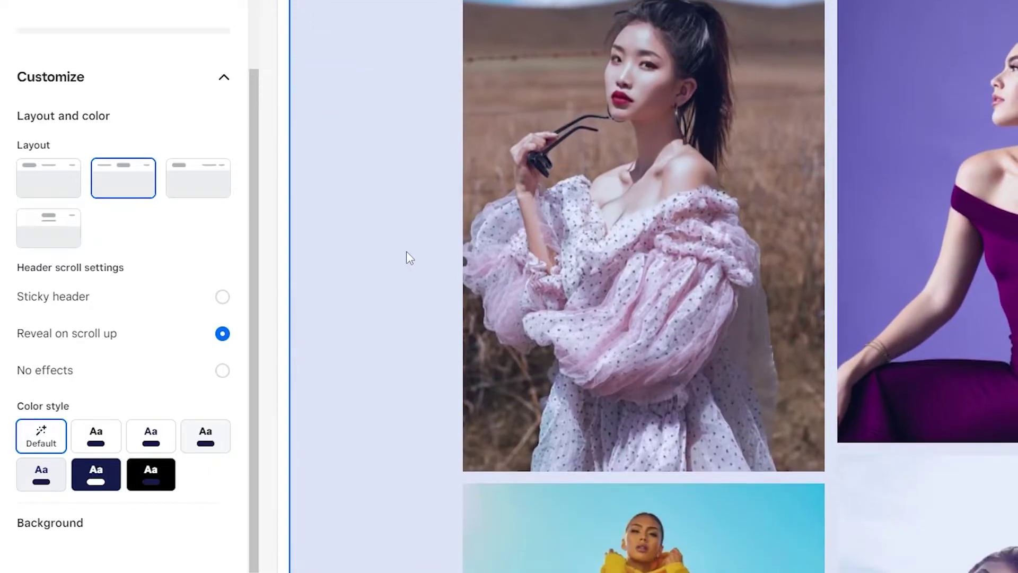
scroll(408, 256, down, 3)
scroll(408, 256, up, 6)
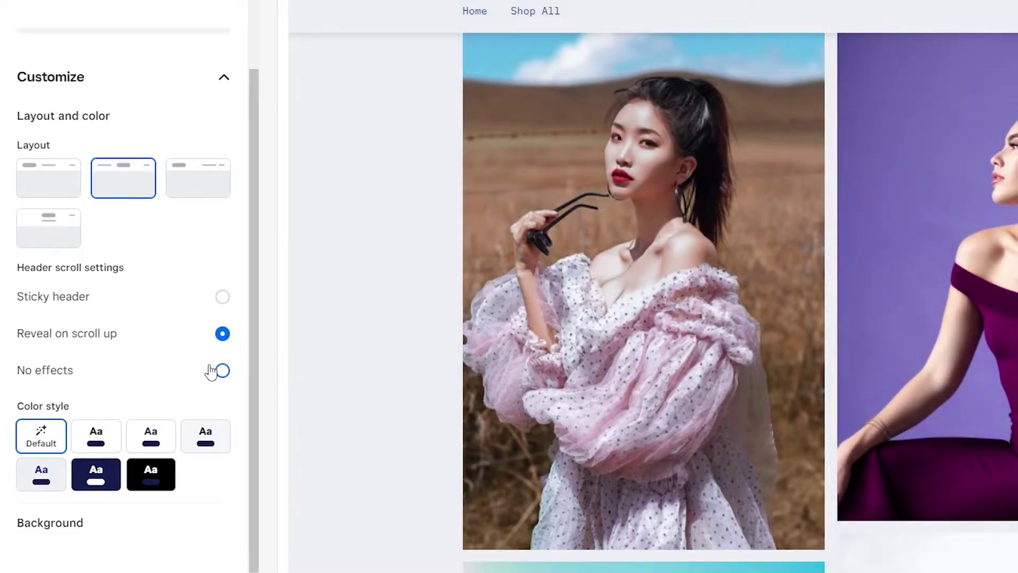
click(211, 371)
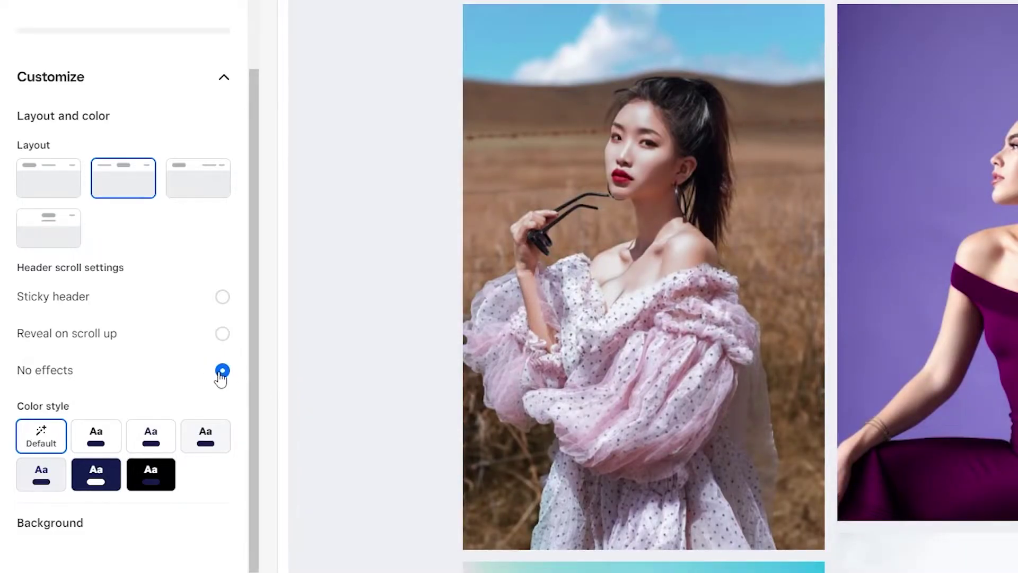
scroll(372, 263, up, 10)
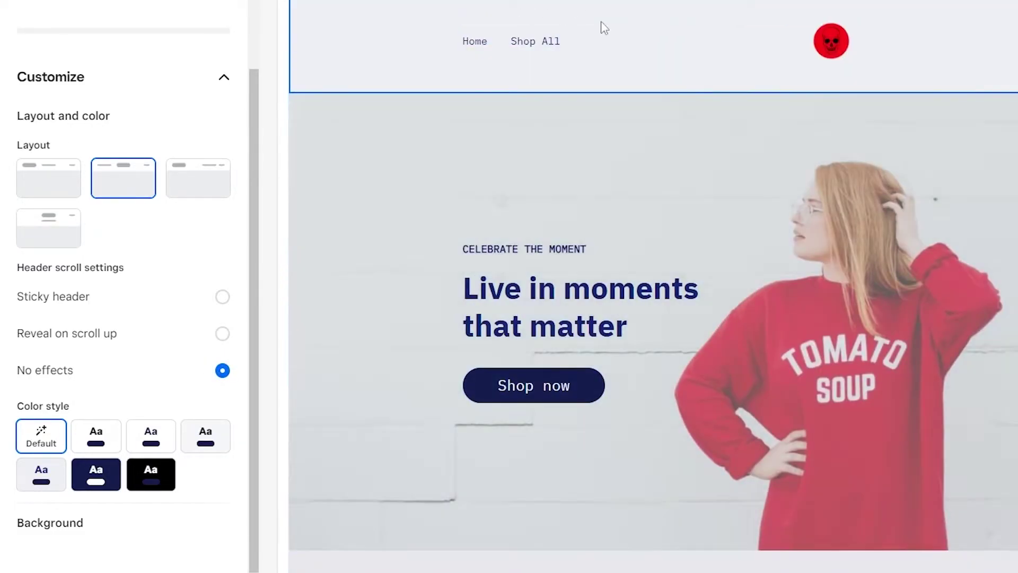
- Set the header scroll setting to Sticky header and check it by scrolling the Home page preview
scroll(318, 306, down, 10)
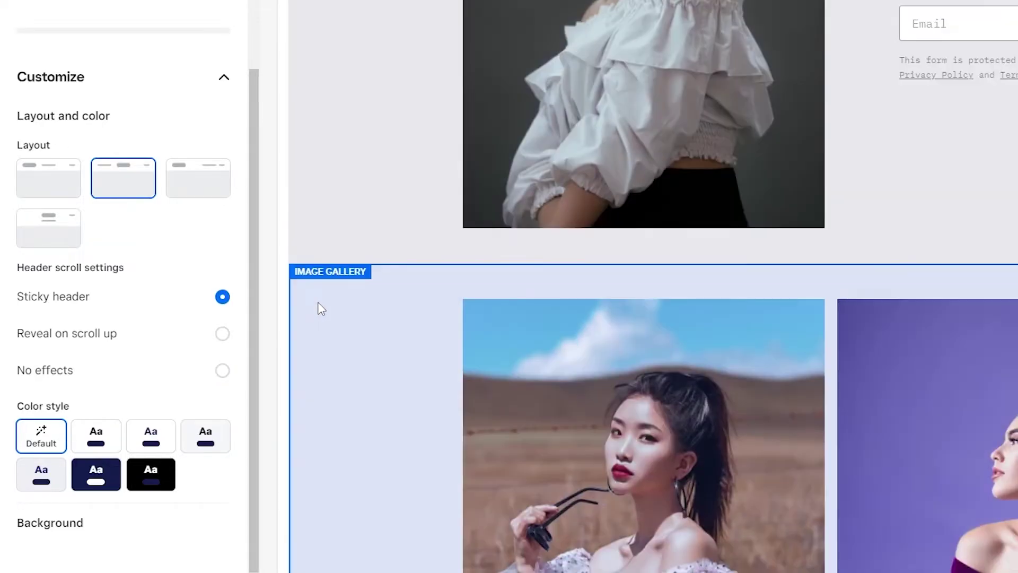
scroll(318, 304, down, 10)
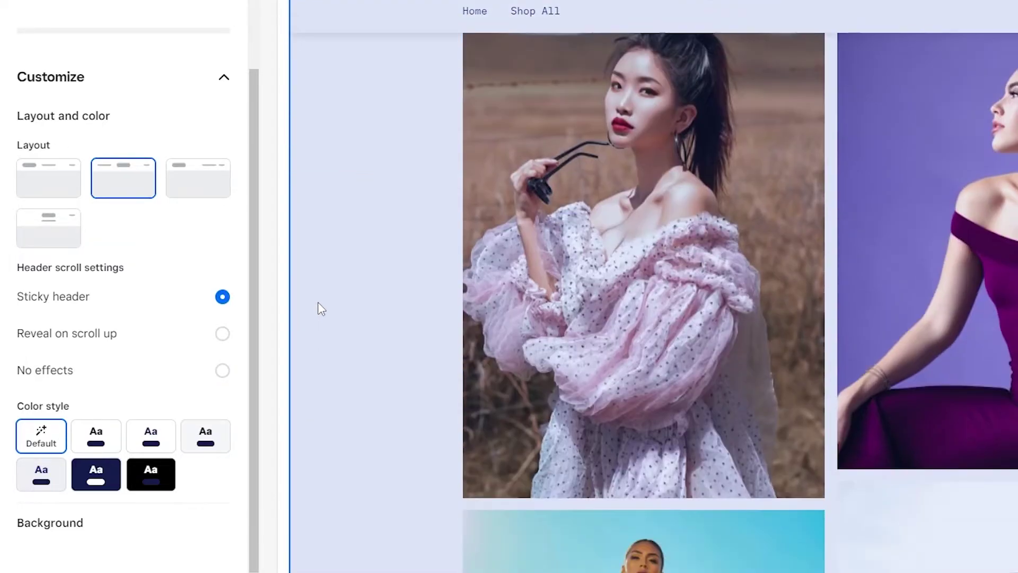
scroll(428, 264, up, 10)
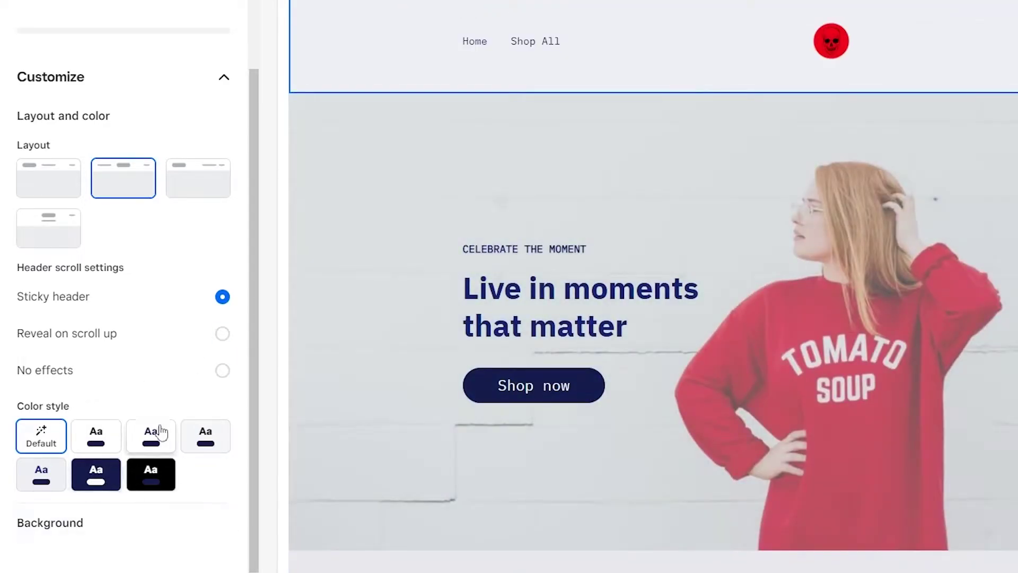
- Compare the Transparent, Your selected color and Image backgrounds for the header and apply Transparent
click(65, 522)
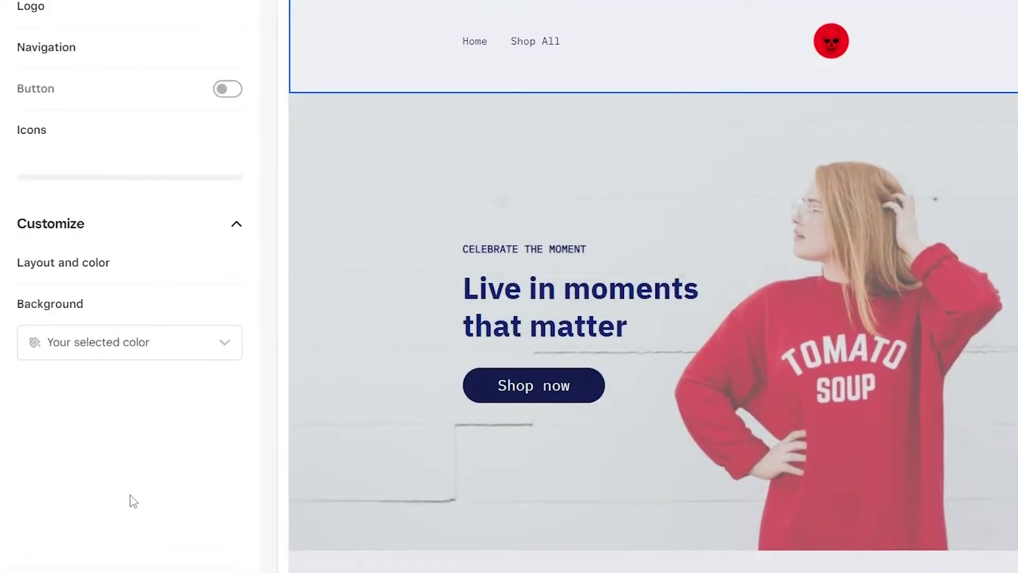
click(135, 355)
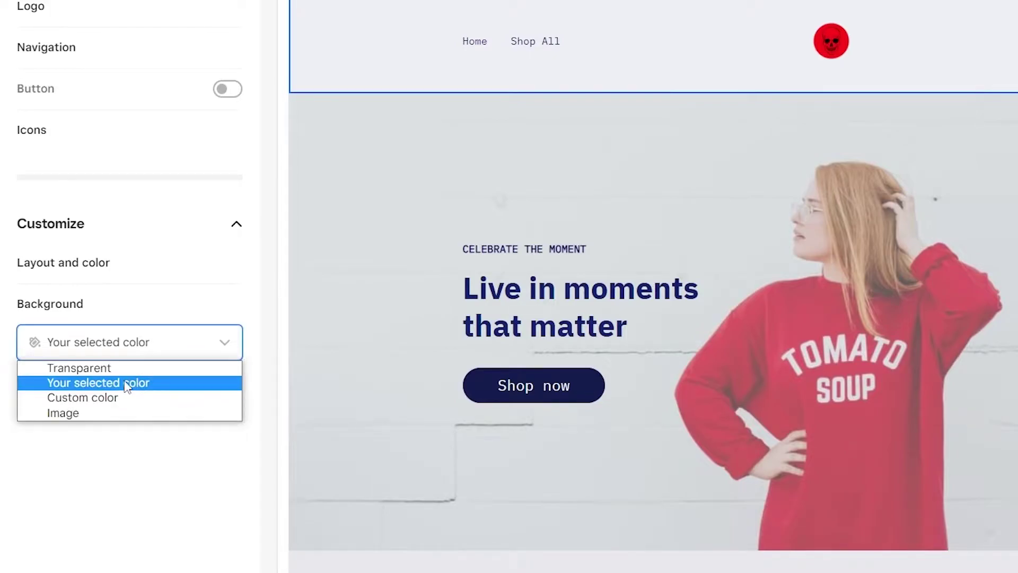
click(126, 368)
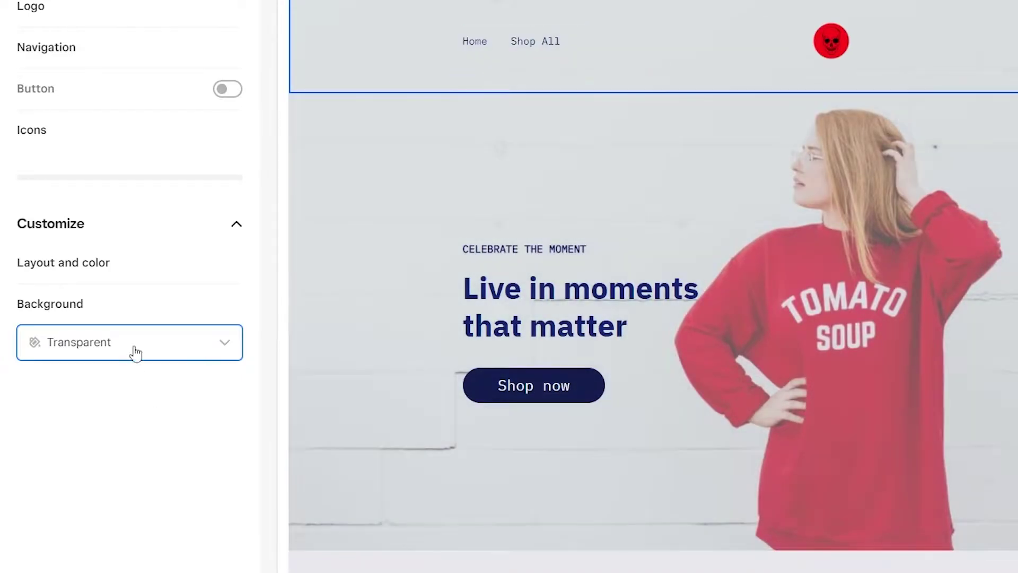
click(131, 348)
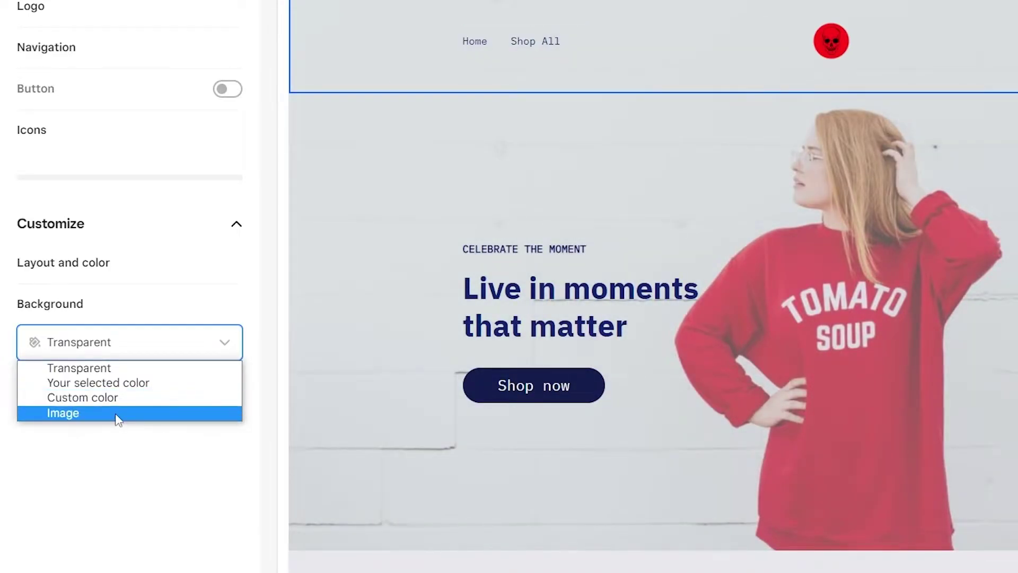
click(115, 386)
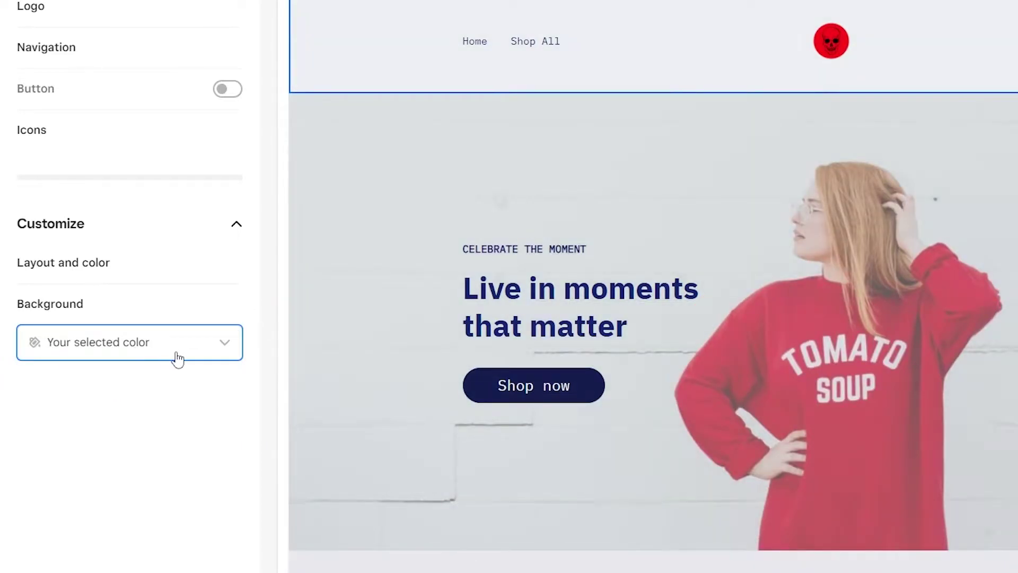
click(178, 359)
click(105, 412)
click(108, 356)
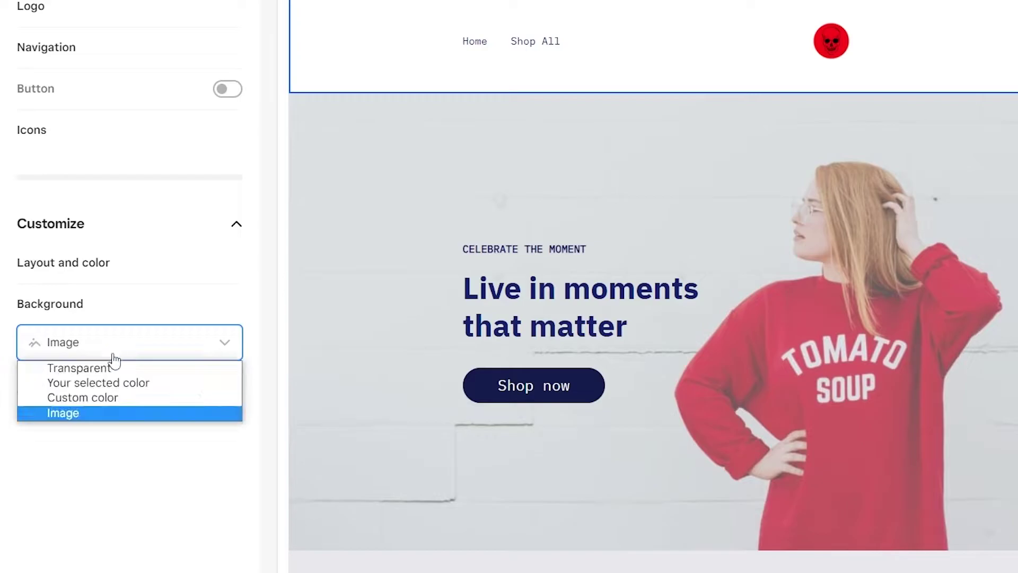
click(95, 367)
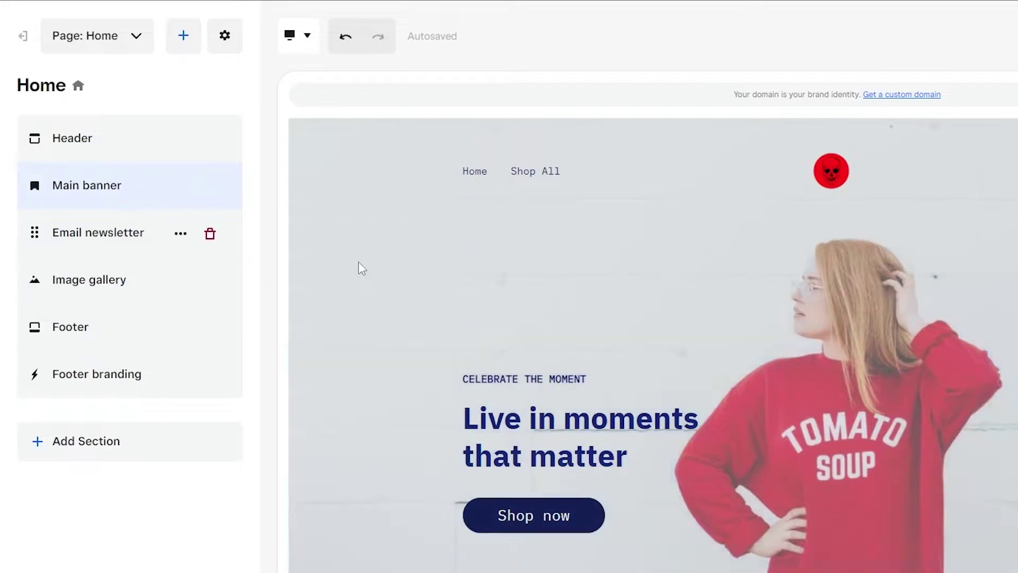
- Open the main banner's settings and review its content, layout, alignment, section height and color style options
click(527, 320)
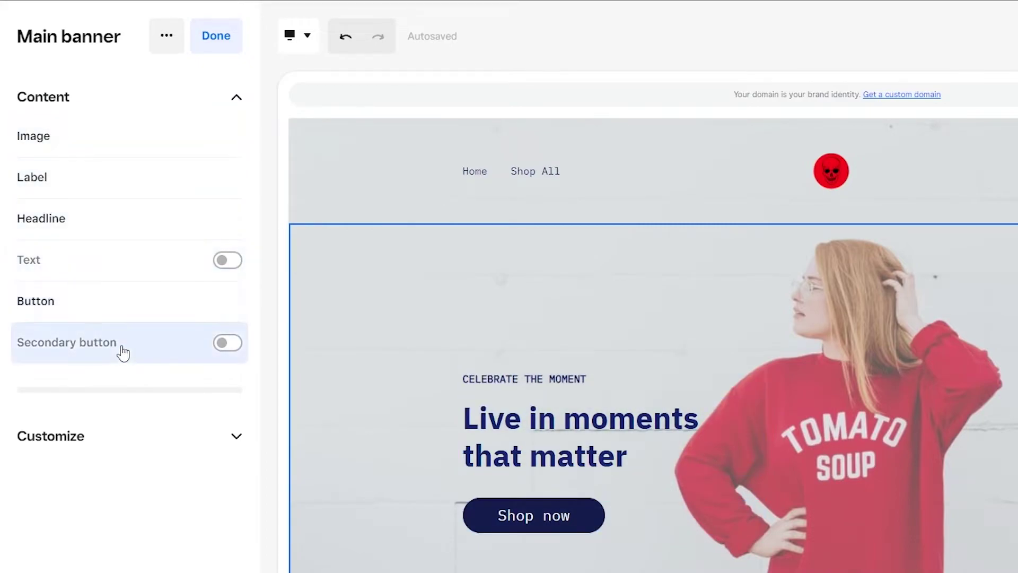
click(122, 437)
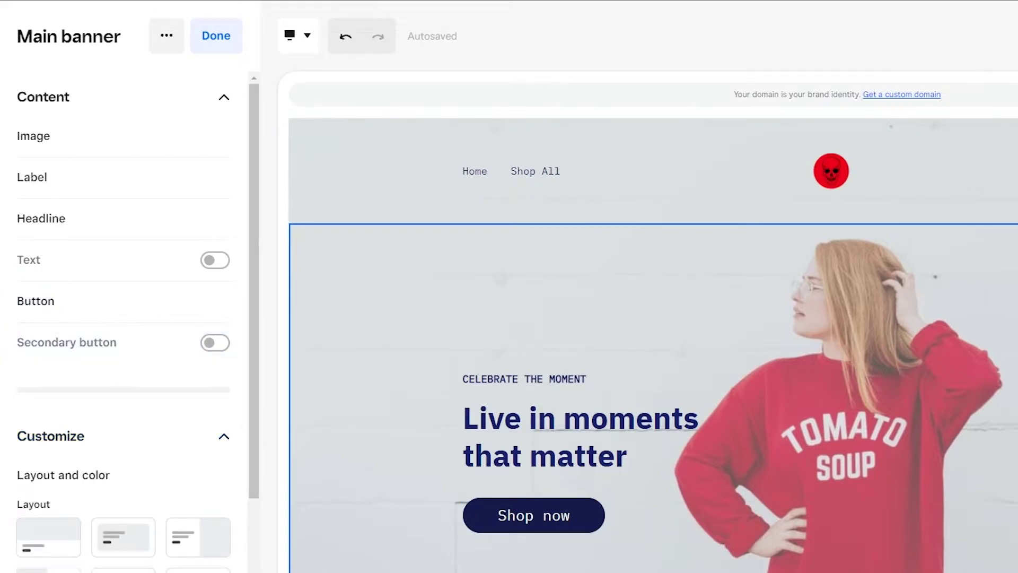
scroll(109, 424, down, 10)
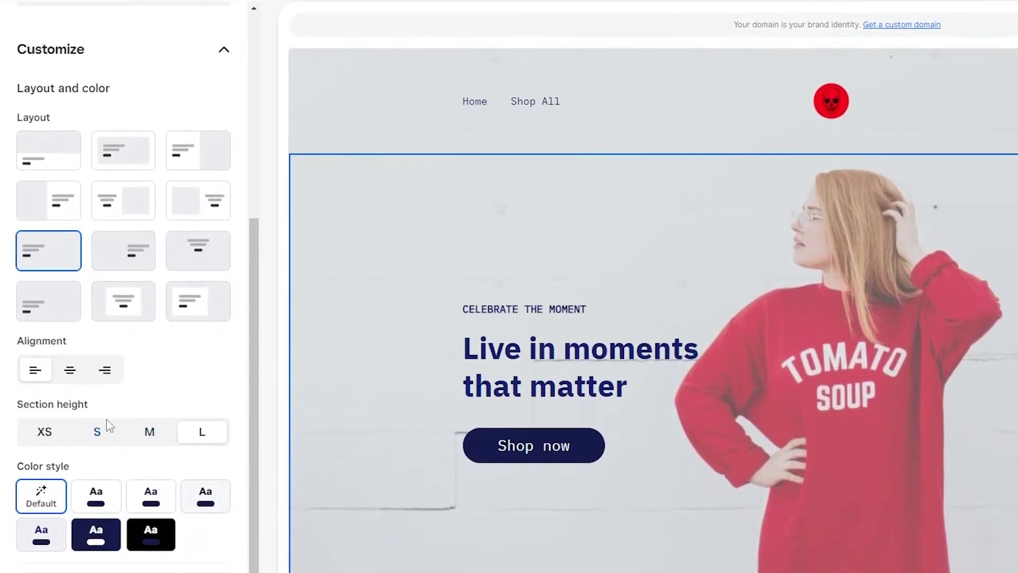
scroll(109, 427, down, 2)
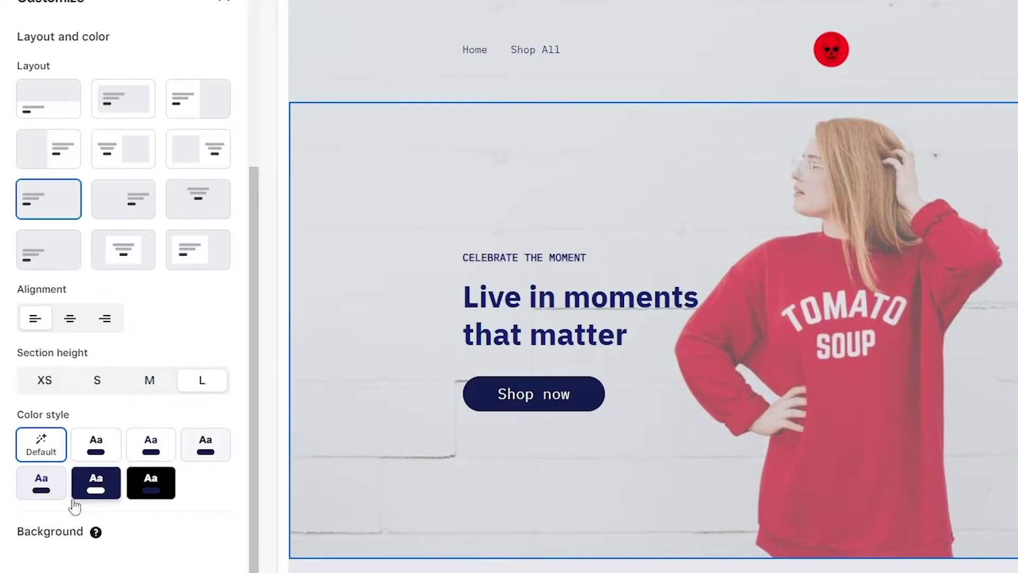
scroll(142, 474, up, 10)
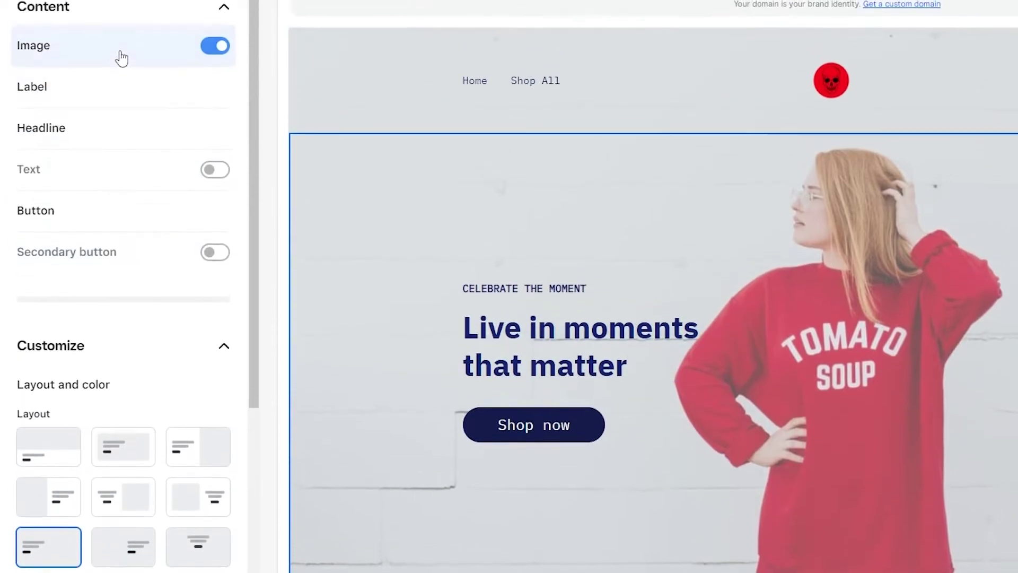
- Try the Improve readability and Zoom adjustments on the main banner image and discard them
click(122, 69)
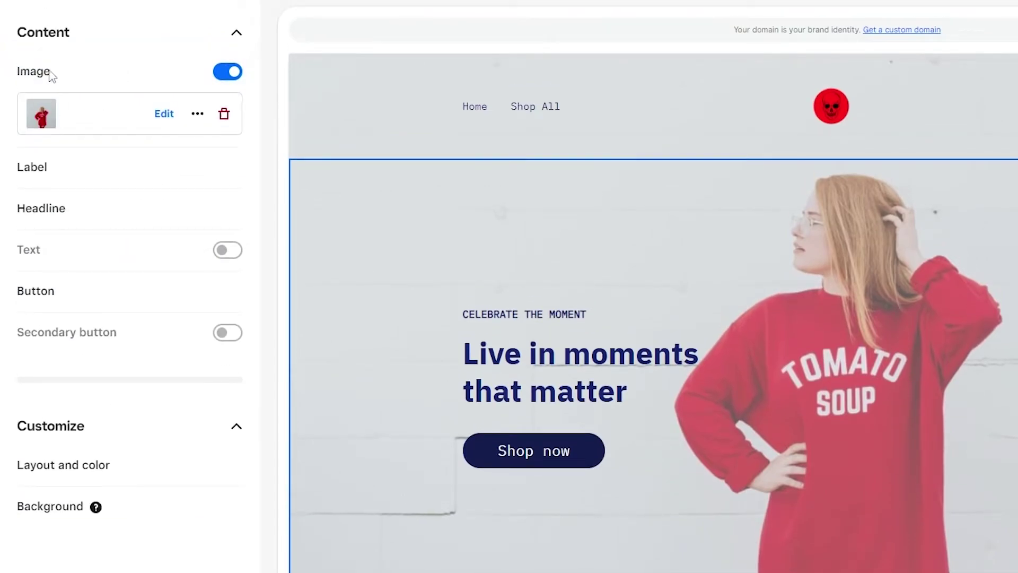
click(165, 116)
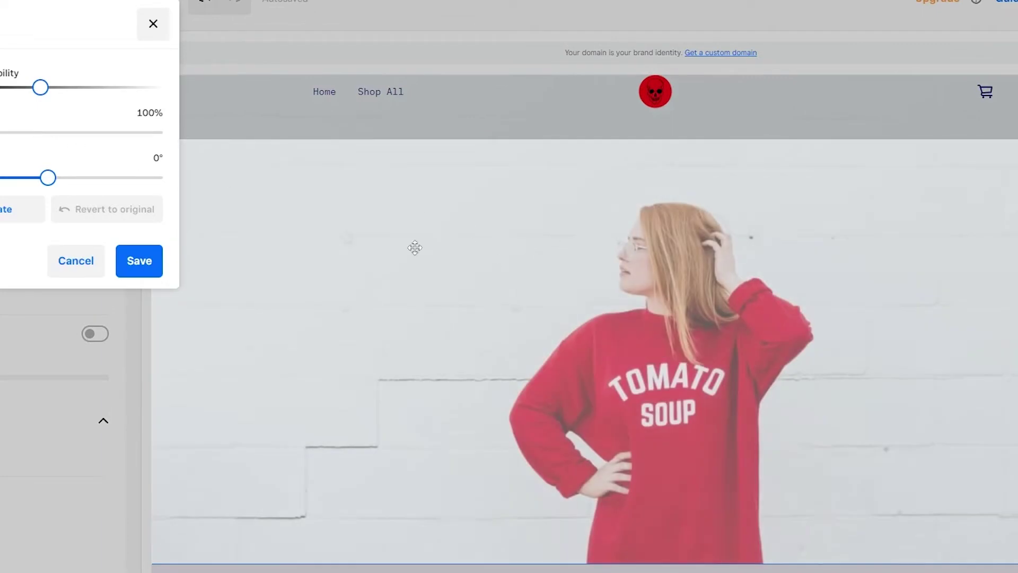
mouse_move(40, 88)
mouse_down()
mouse_move(0, 90)
mouse_move(58, 87)
mouse_up()
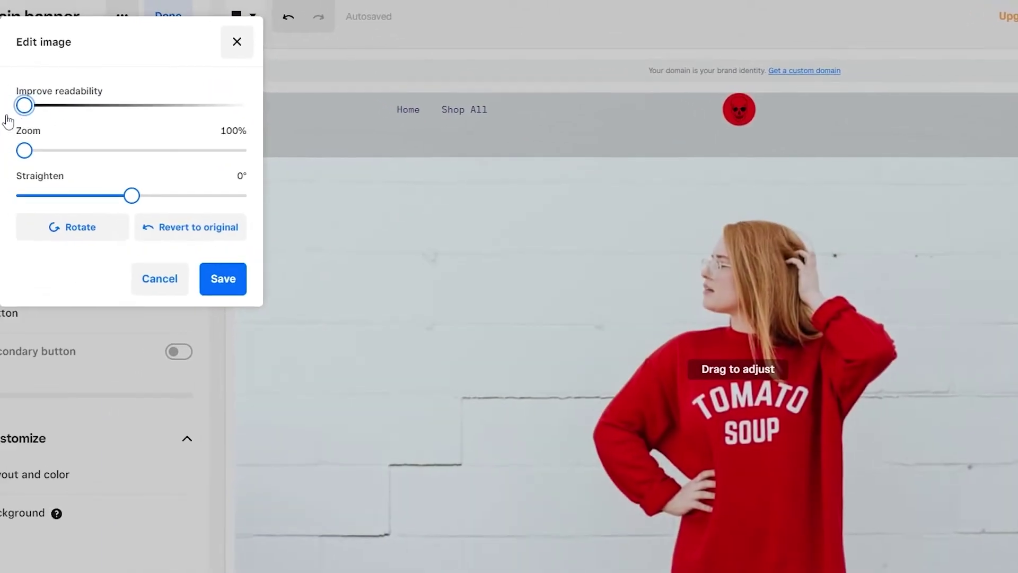
drag(188, 135, 5, 164)
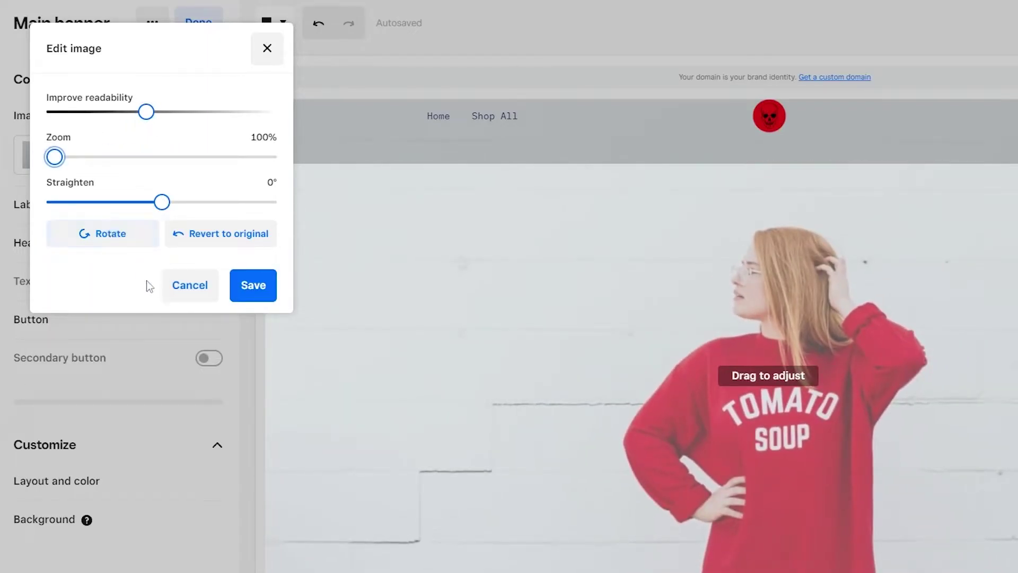
click(187, 284)
click(679, 169)
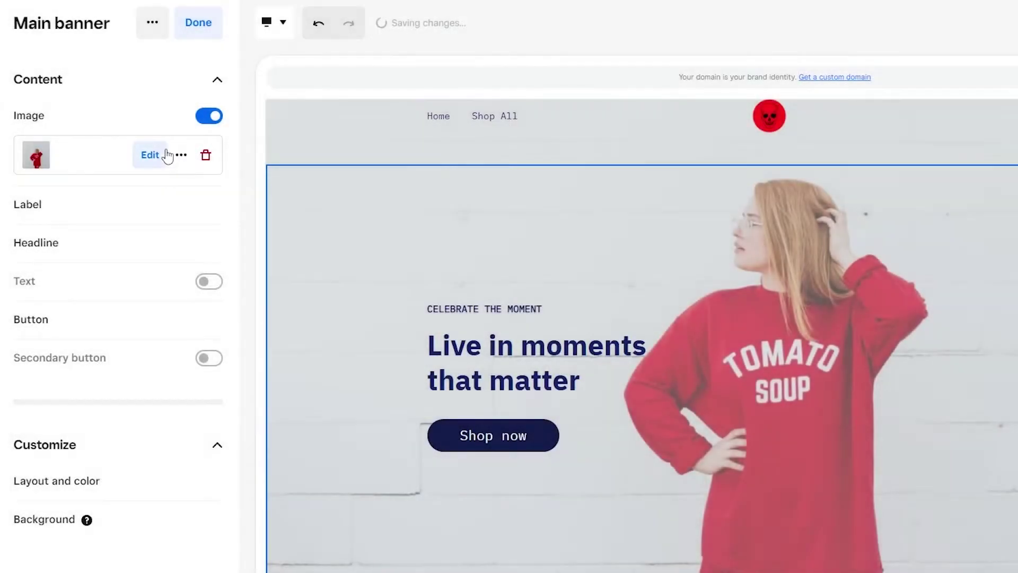
- Start replacing the main banner image and open the free photo collection
click(181, 156)
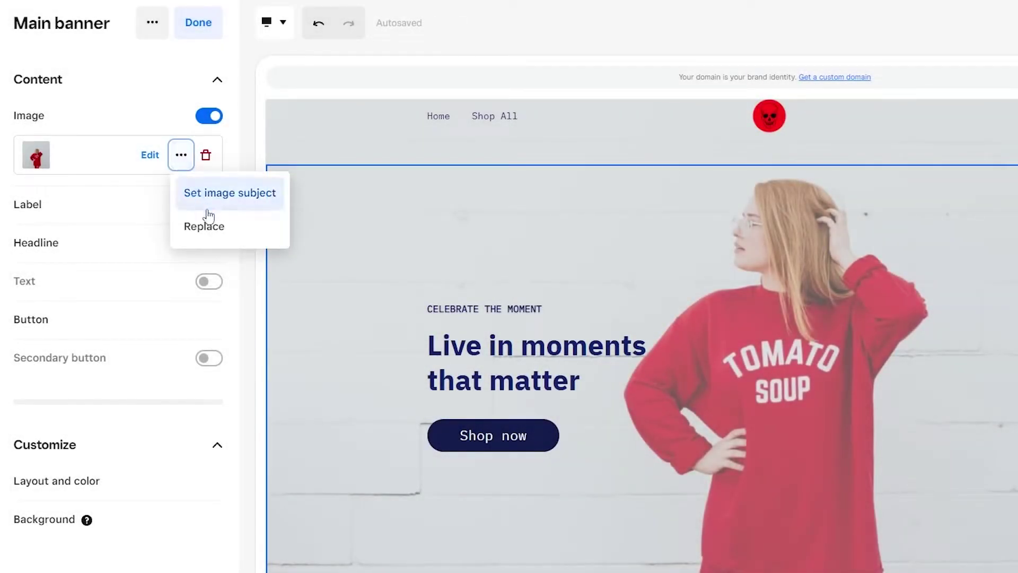
click(208, 232)
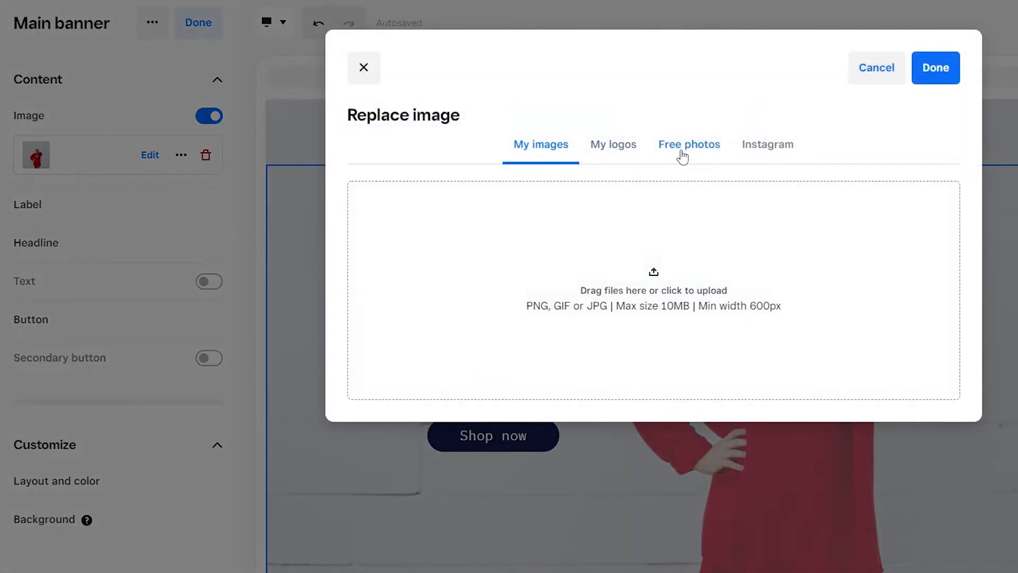
click(682, 156)
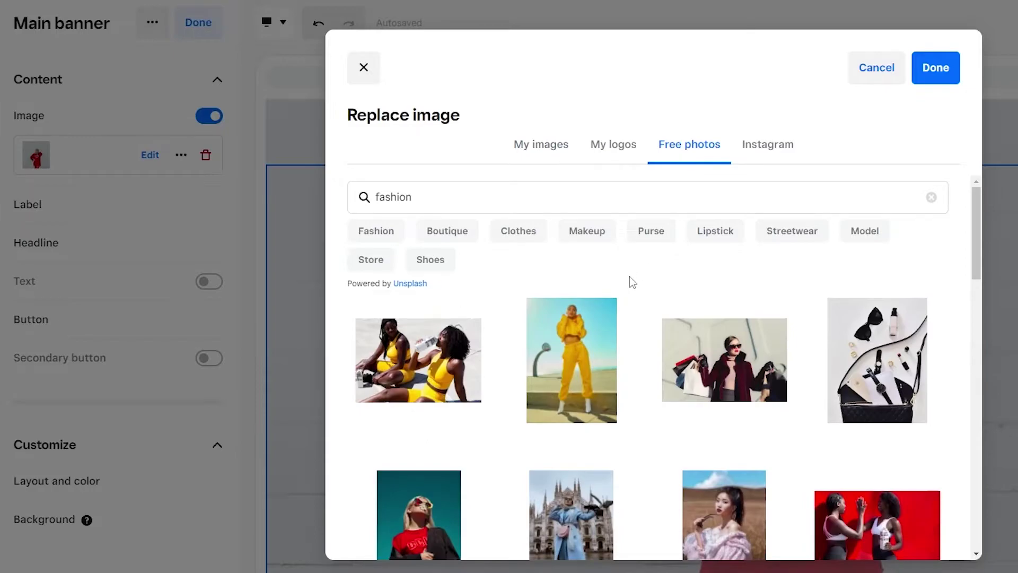
- Browse the free fashion photos and select the landscape photo of a woman in a grey blazer and white skirt with a handbag
scroll(650, 317, down, 6)
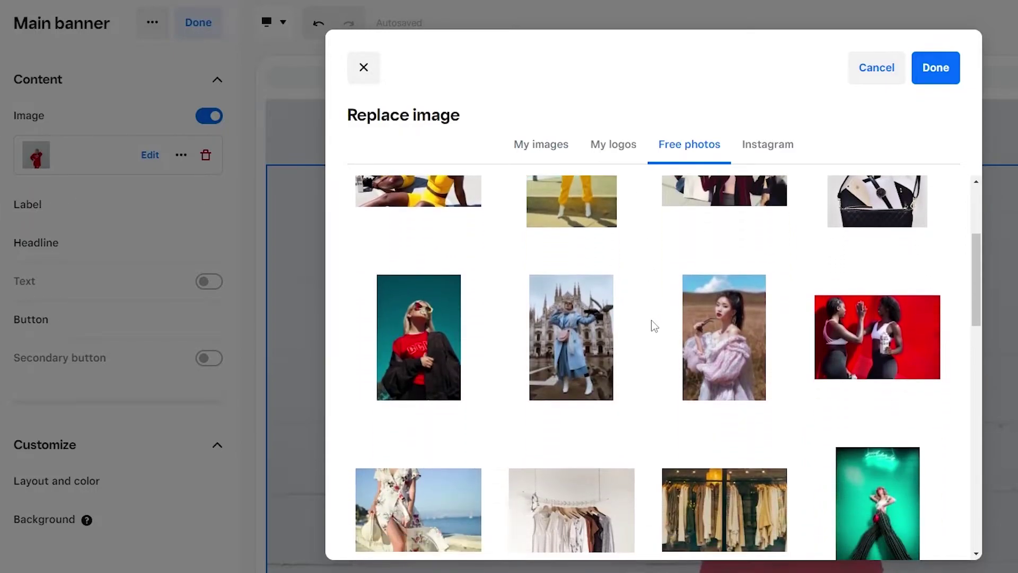
scroll(654, 321, down, 10)
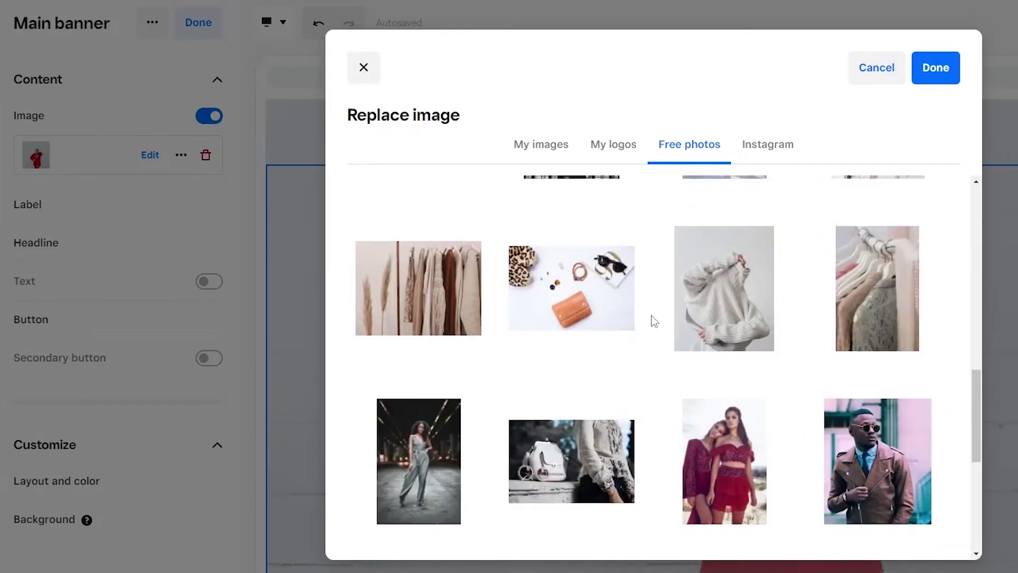
scroll(654, 321, down, 5)
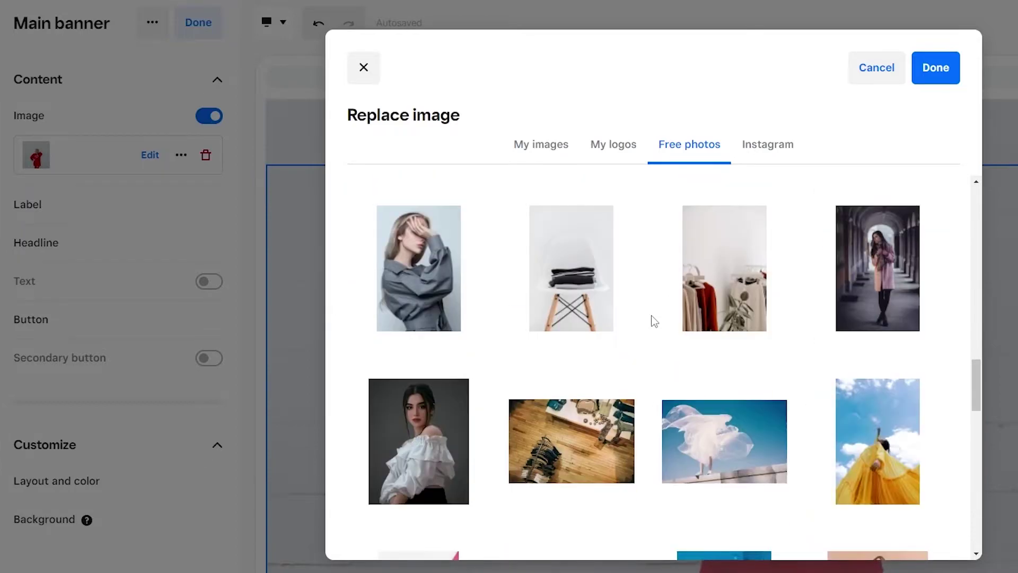
scroll(655, 321, down, 6)
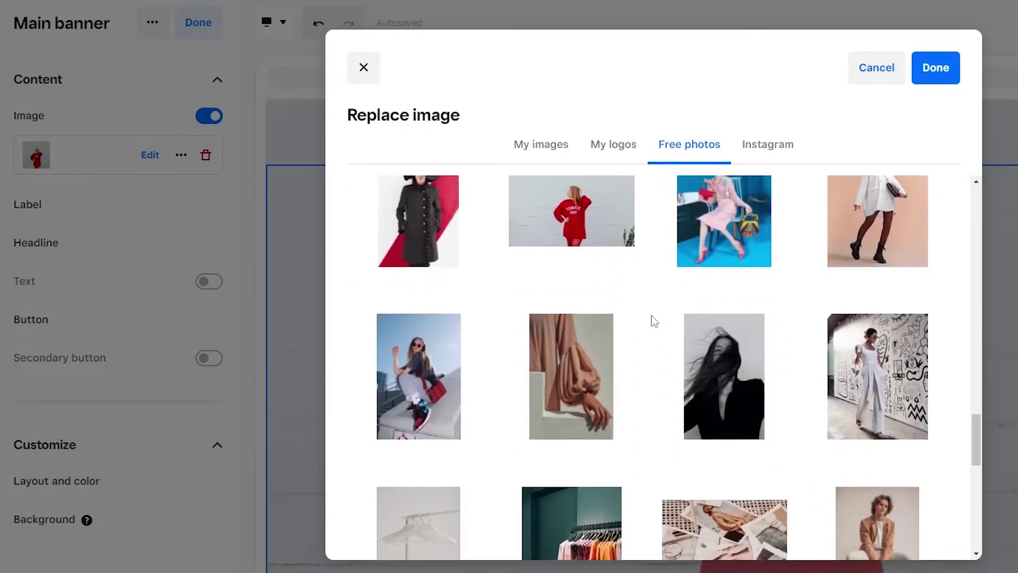
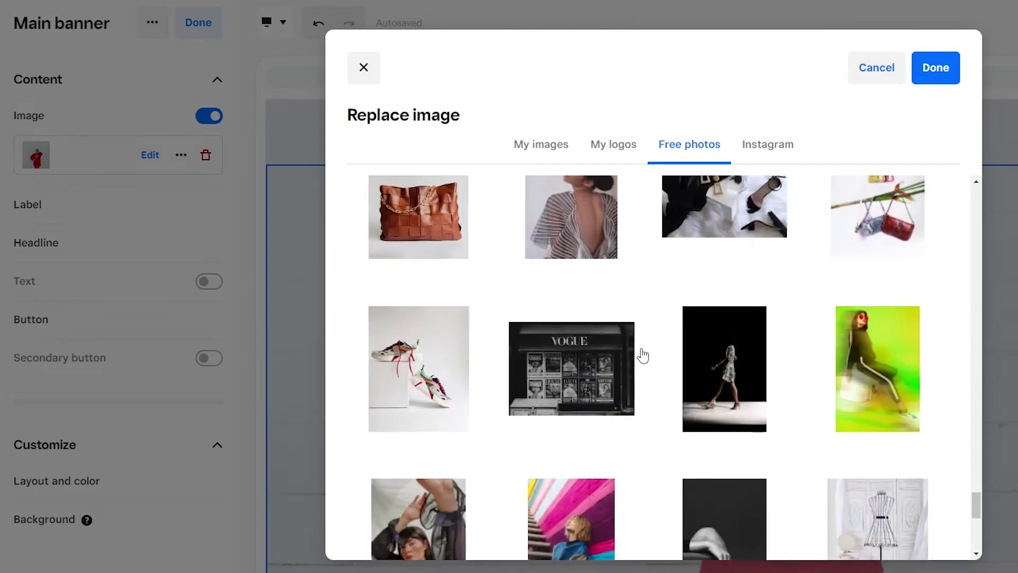
scroll(643, 355, up, 4)
scroll(643, 355, down, 4)
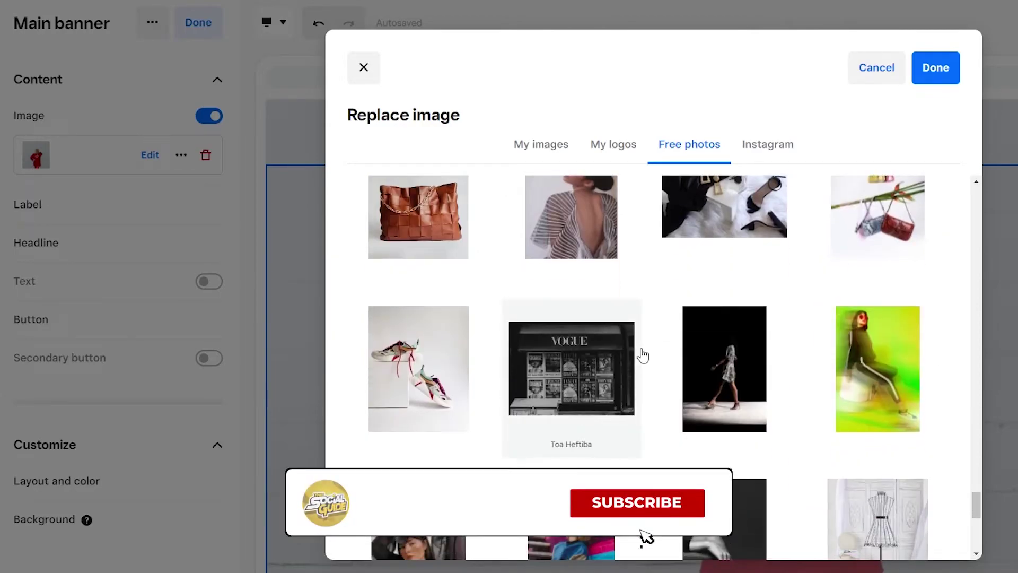
scroll(641, 352, down, 4)
scroll(635, 363, down, 4)
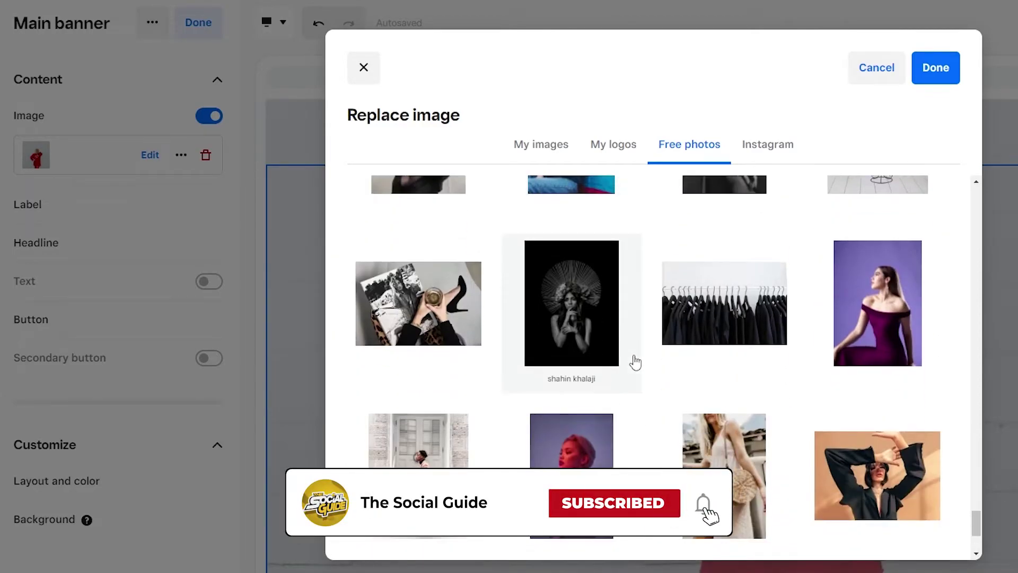
scroll(636, 361, down, 8)
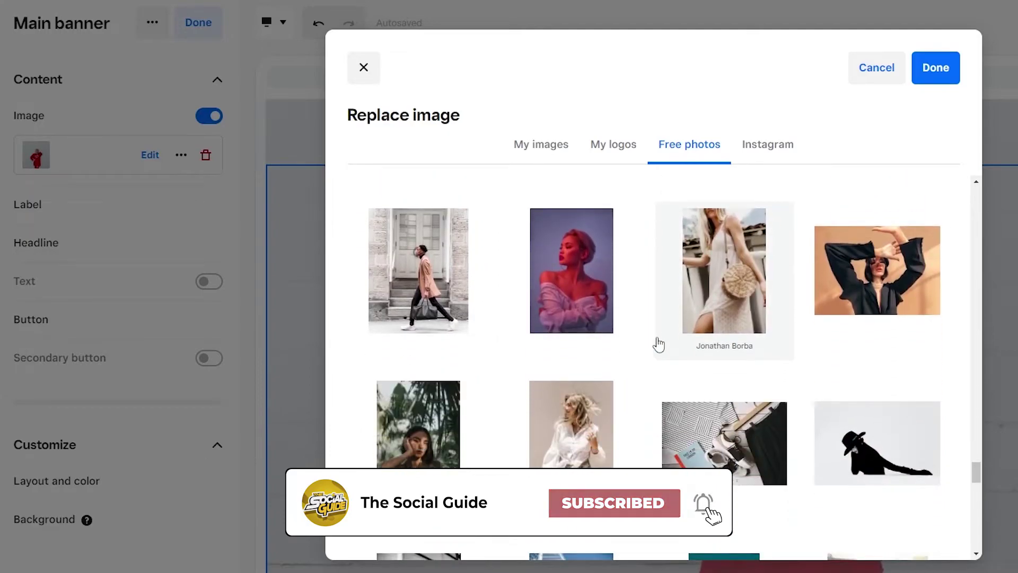
scroll(630, 343, down, 10)
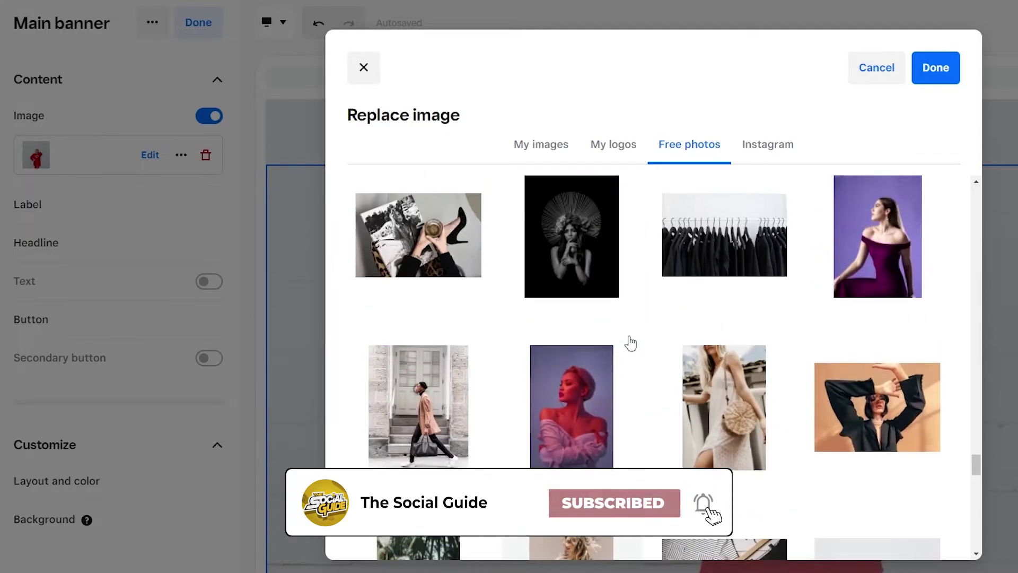
scroll(875, 371, down, 5)
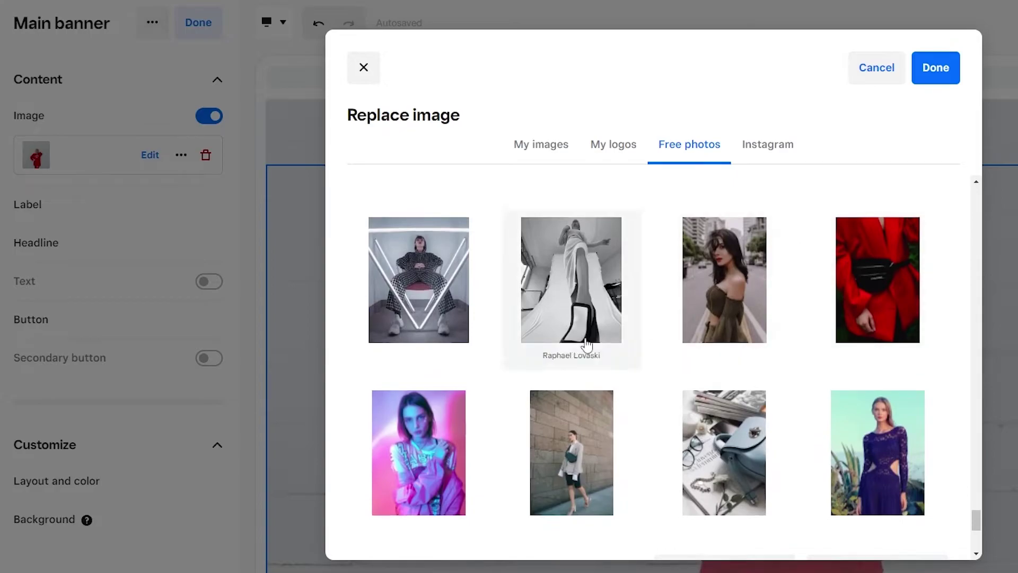
scroll(616, 405, down, 15)
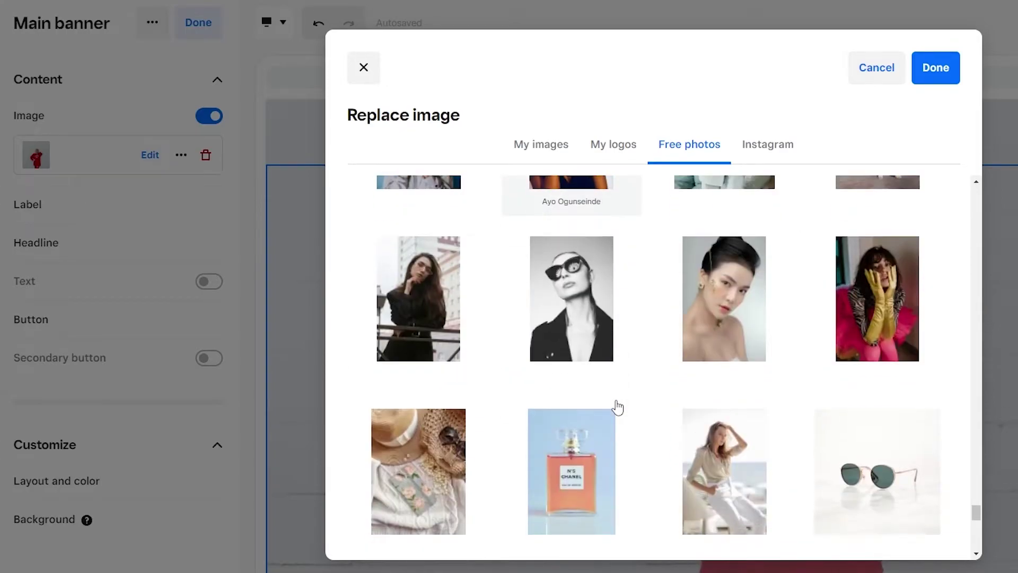
scroll(617, 405, down, 10)
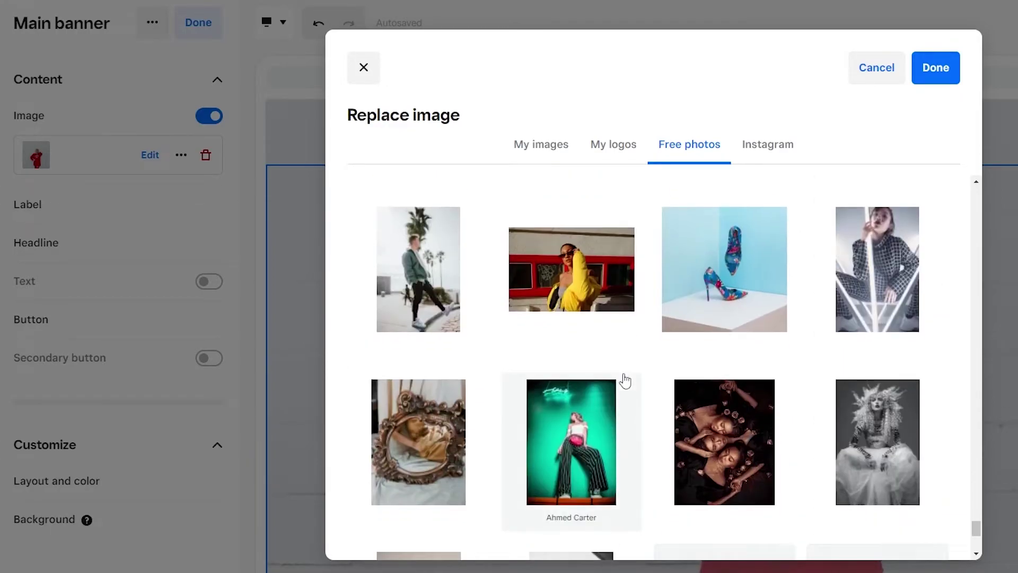
scroll(625, 381, down, 8)
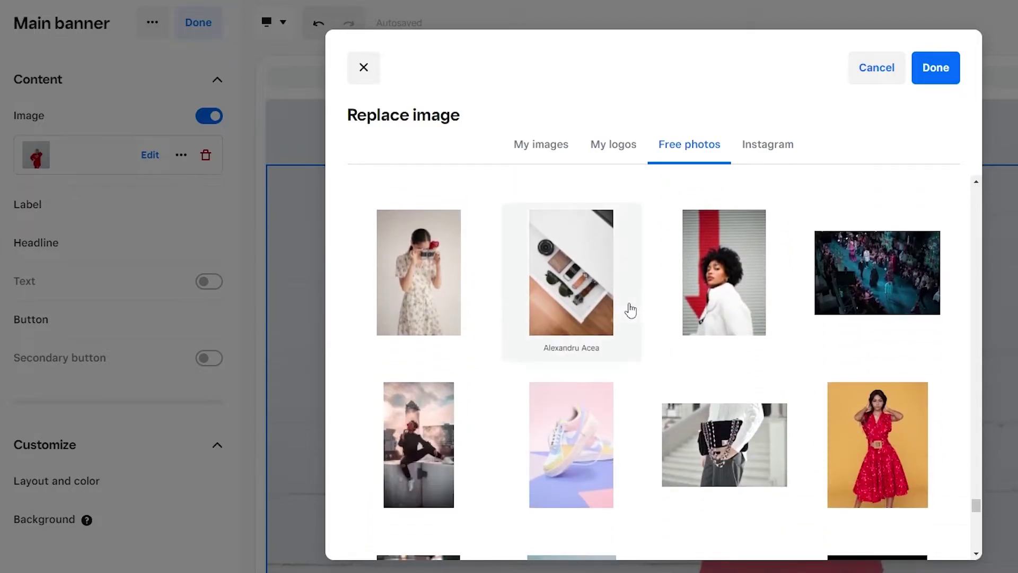
scroll(631, 310, down, 8)
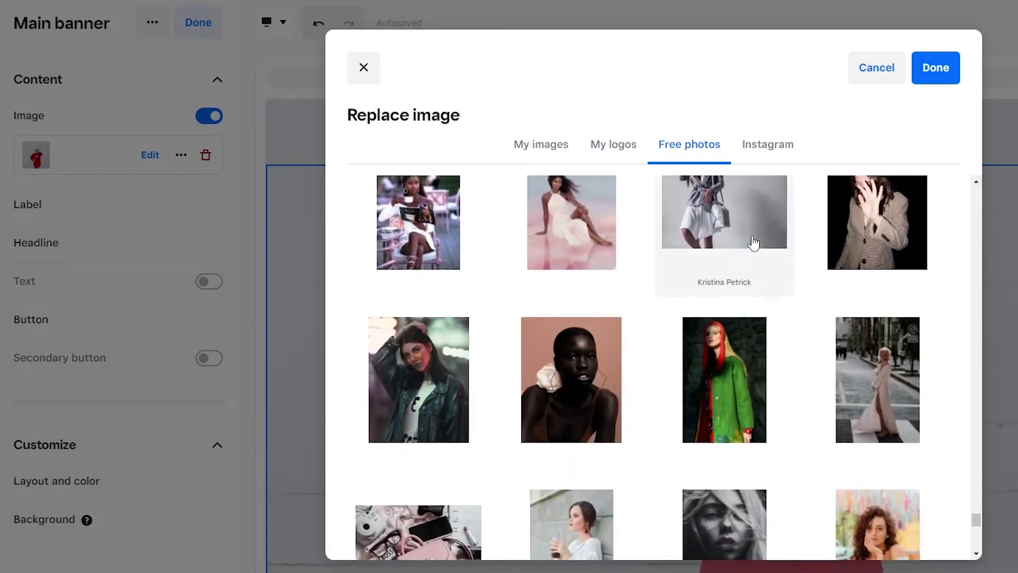
scroll(752, 248, up, 3)
click(772, 357)
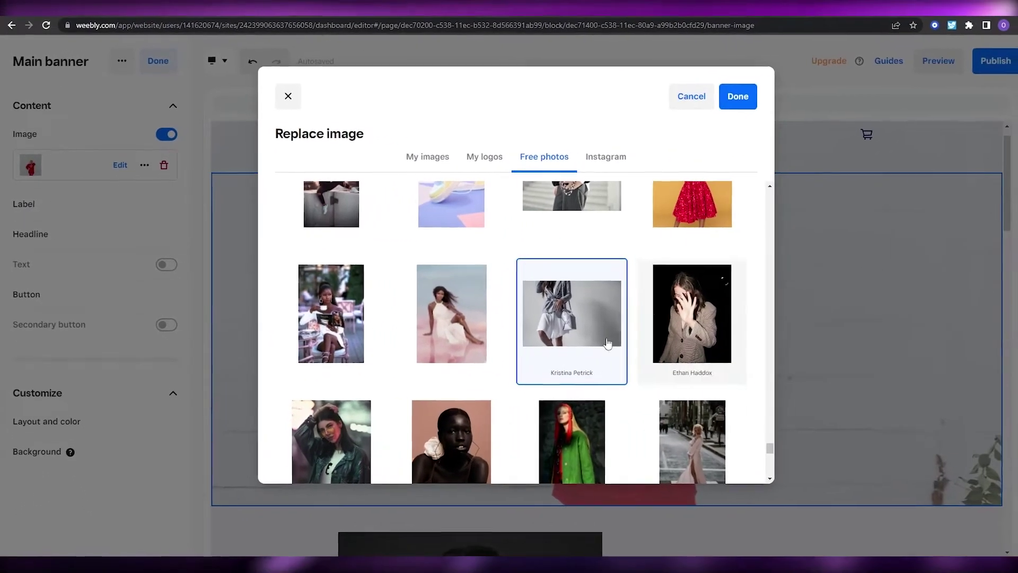
- Open the selected photo's photographer page on Unsplash and look through the photographer's other pictures
click(562, 372)
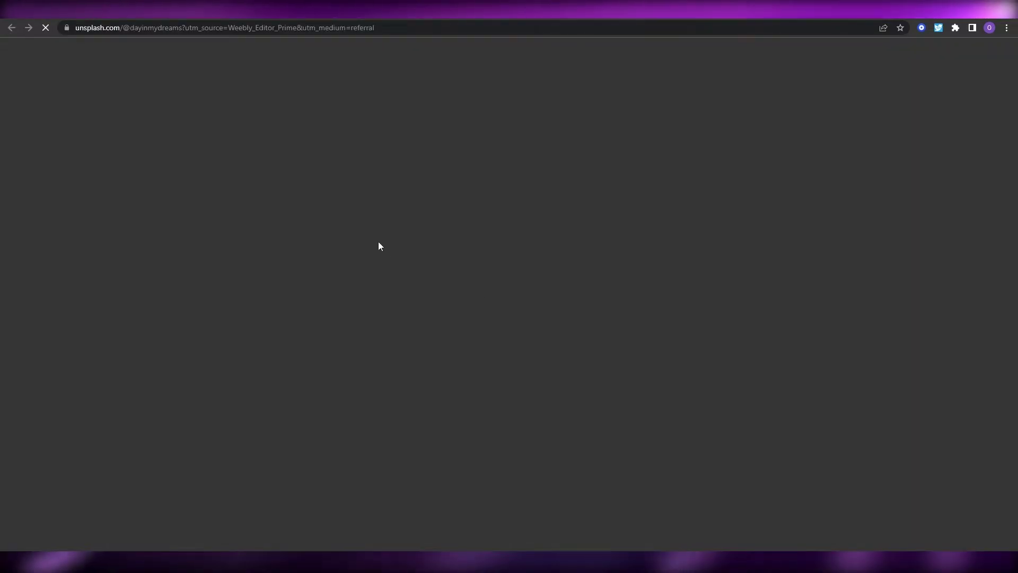
scroll(334, 358, down, 4)
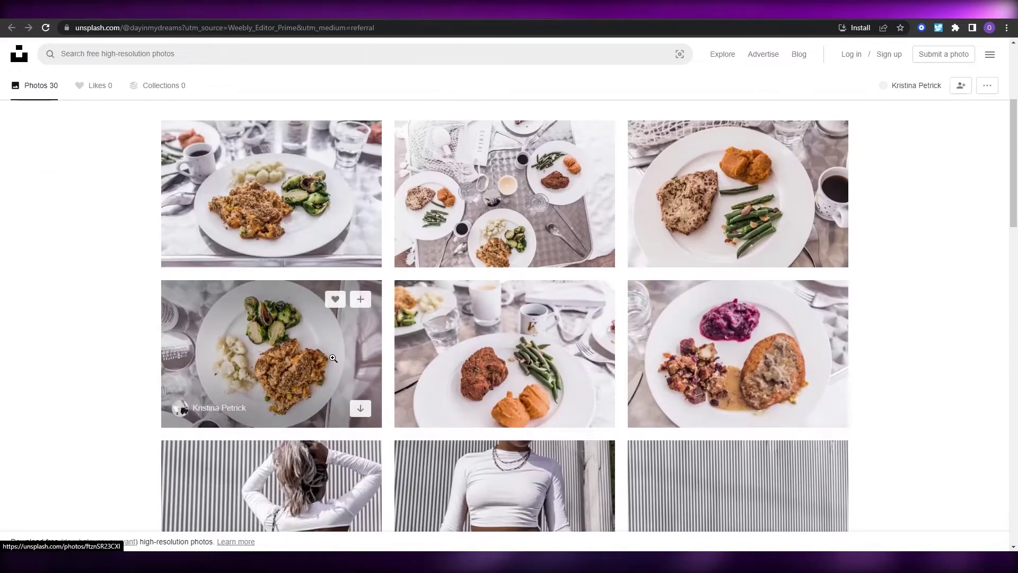
scroll(333, 358, down, 4)
scroll(886, 267, down, 2)
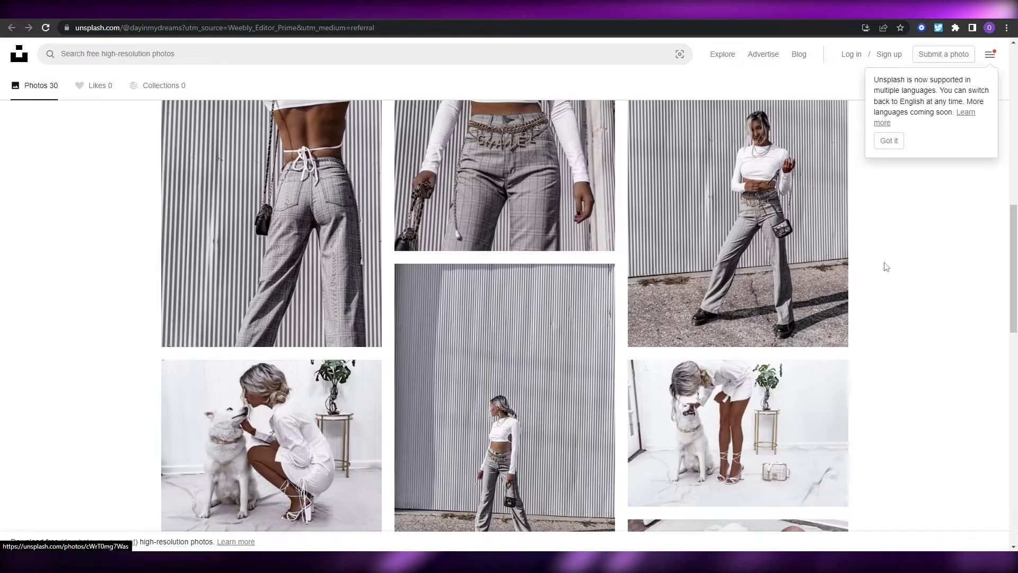
scroll(886, 266, down, 10)
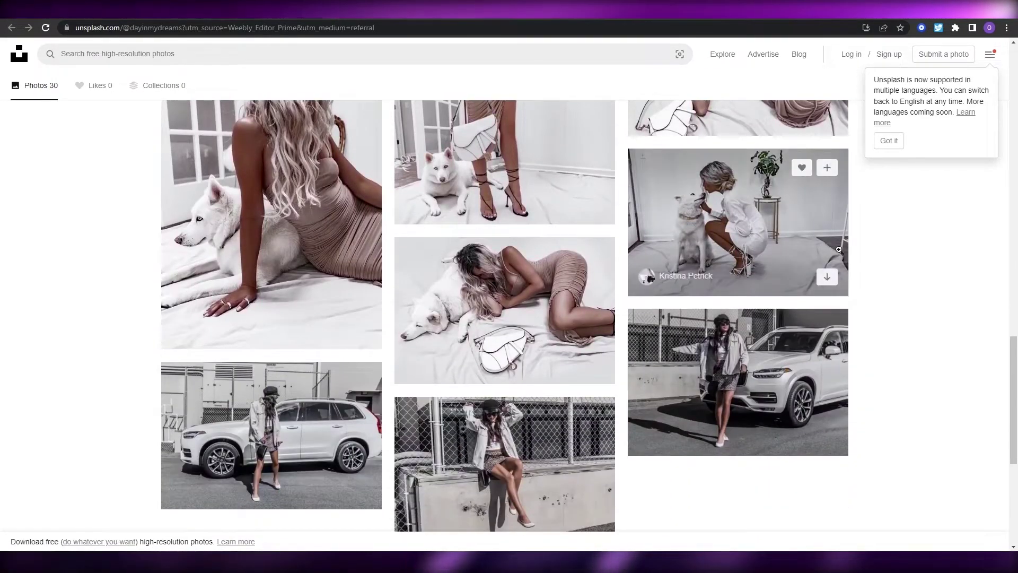
scroll(839, 250, down, 4)
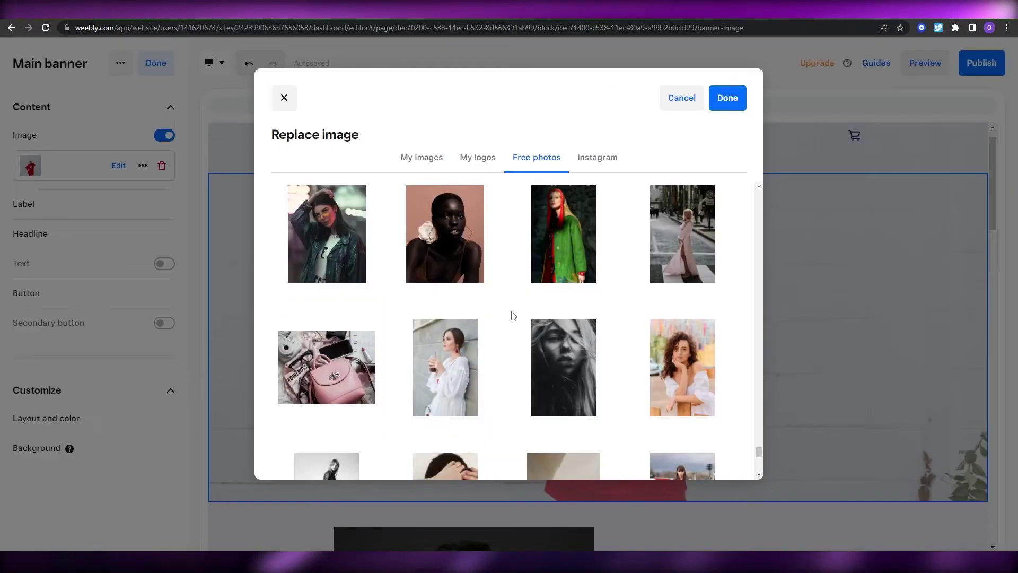
- Return to the free photos in Weebly, apply the grey blazer and handbag photo as the main banner image, and check the banner
scroll(513, 315, down, 5)
scroll(512, 313, down, 3)
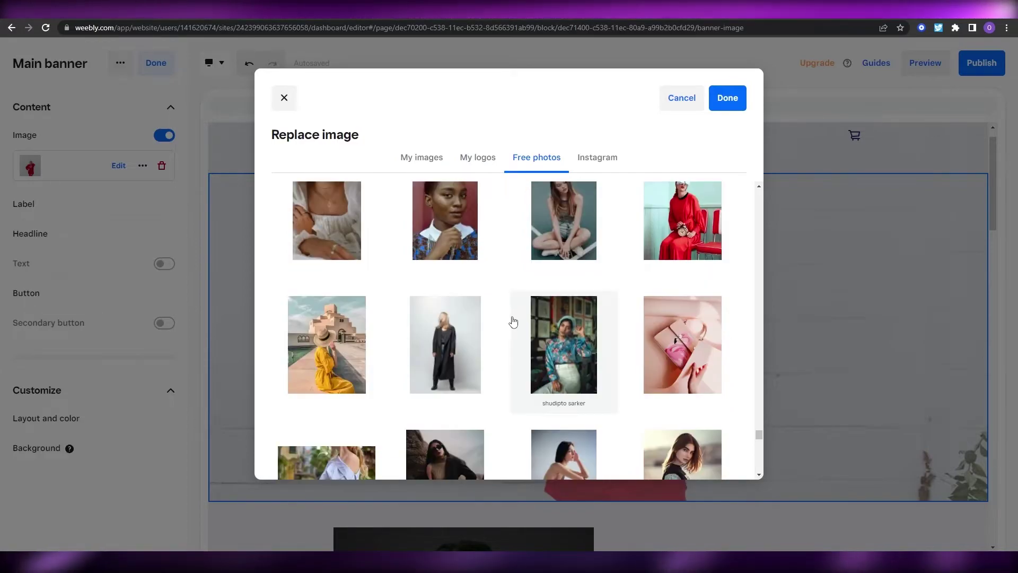
scroll(514, 319, down, 5)
click(517, 300)
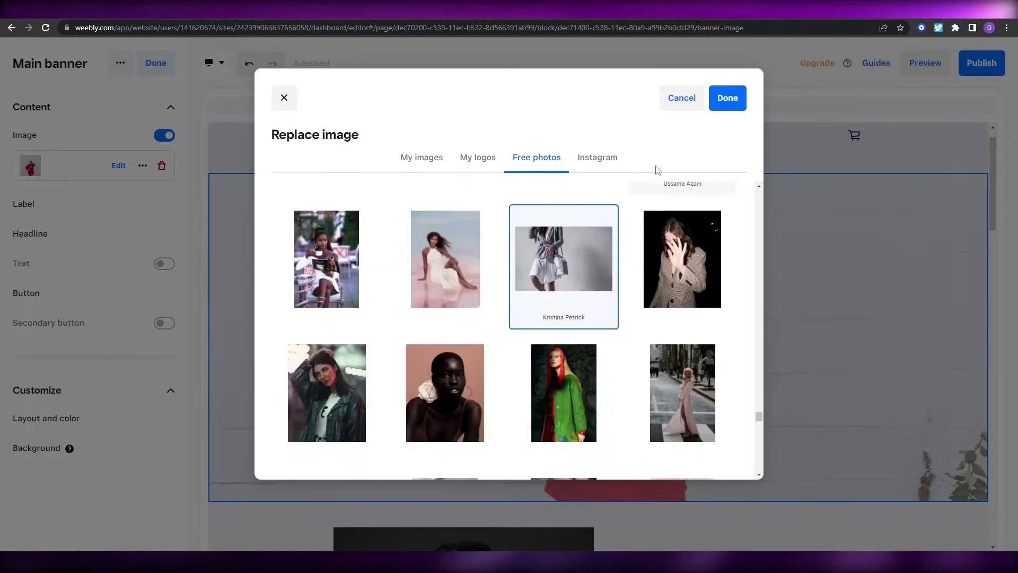
click(727, 98)
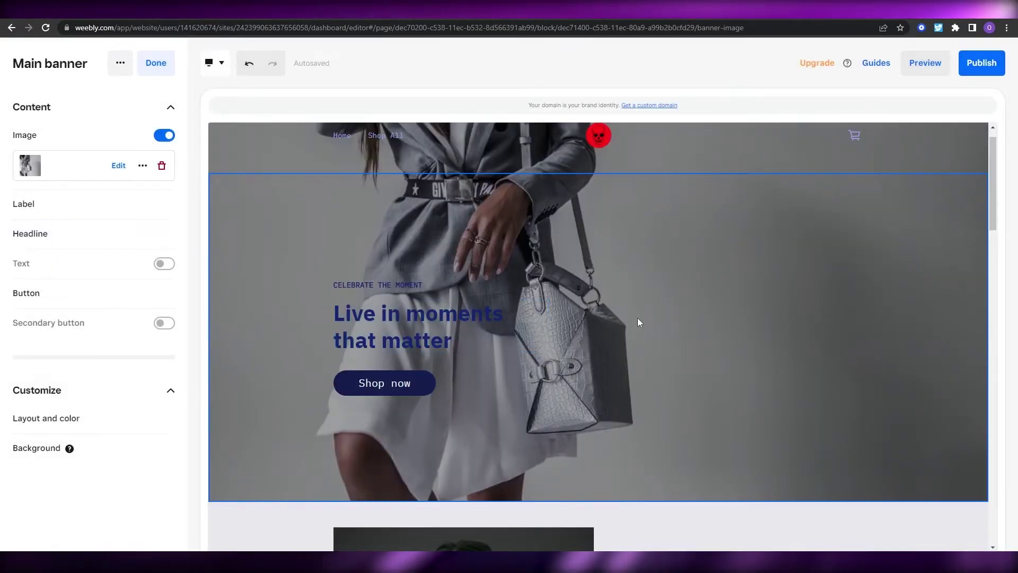
scroll(693, 393, up, 1)
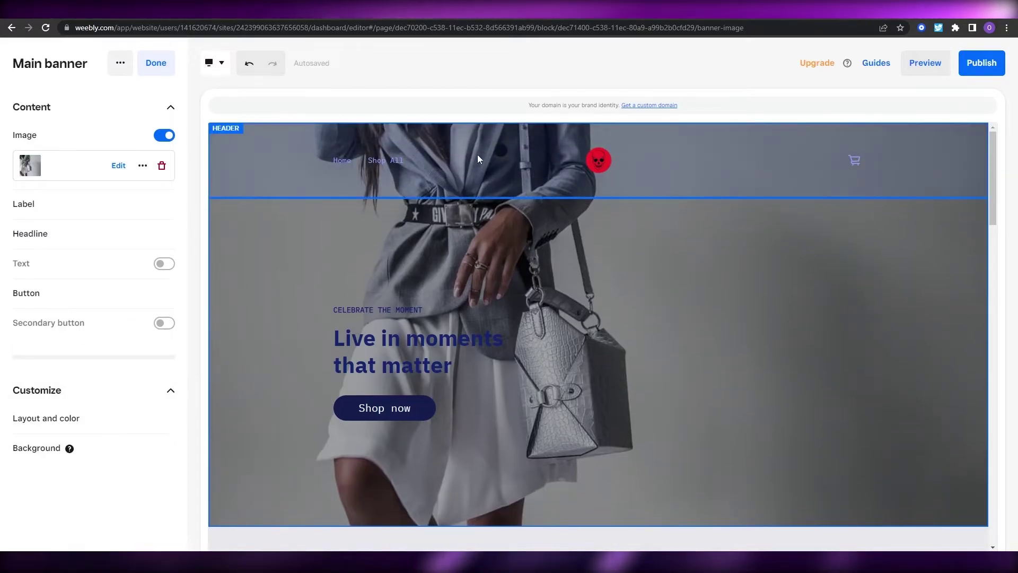
scroll(699, 212, down, 2)
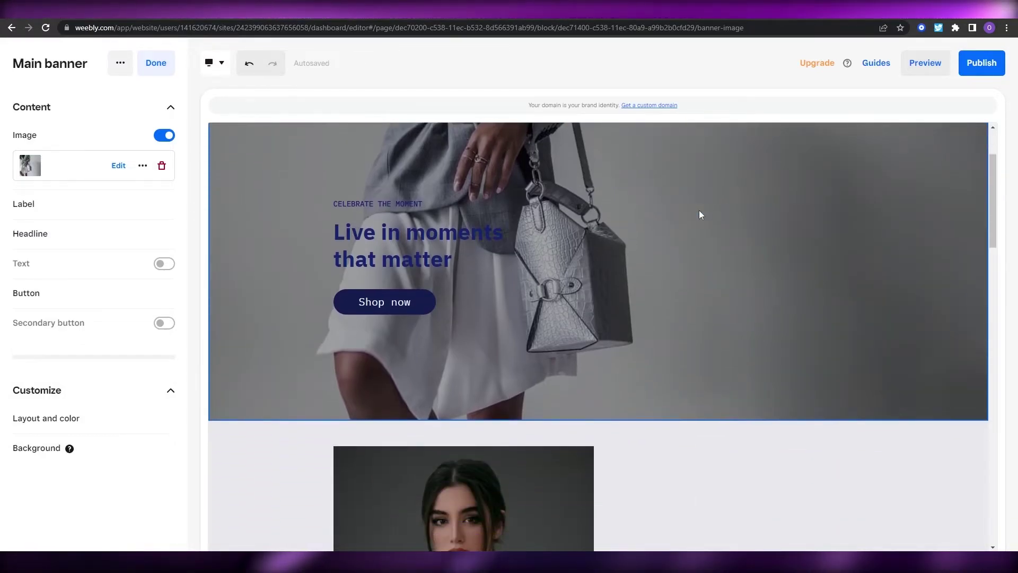
scroll(699, 210, up, 2)
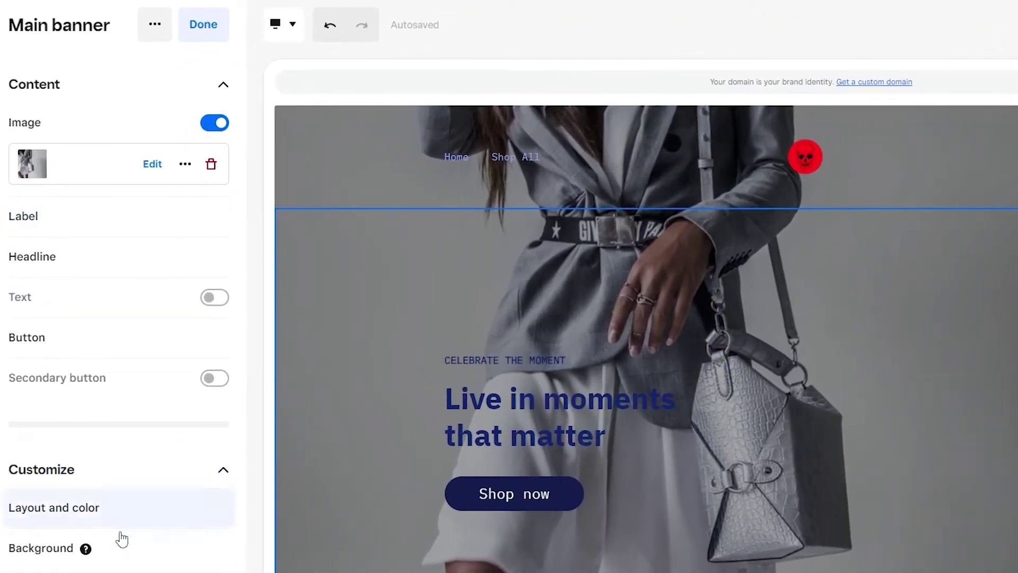
- Compare the black, navy and light color styles for the main banner and apply the white style beside Default
click(109, 523)
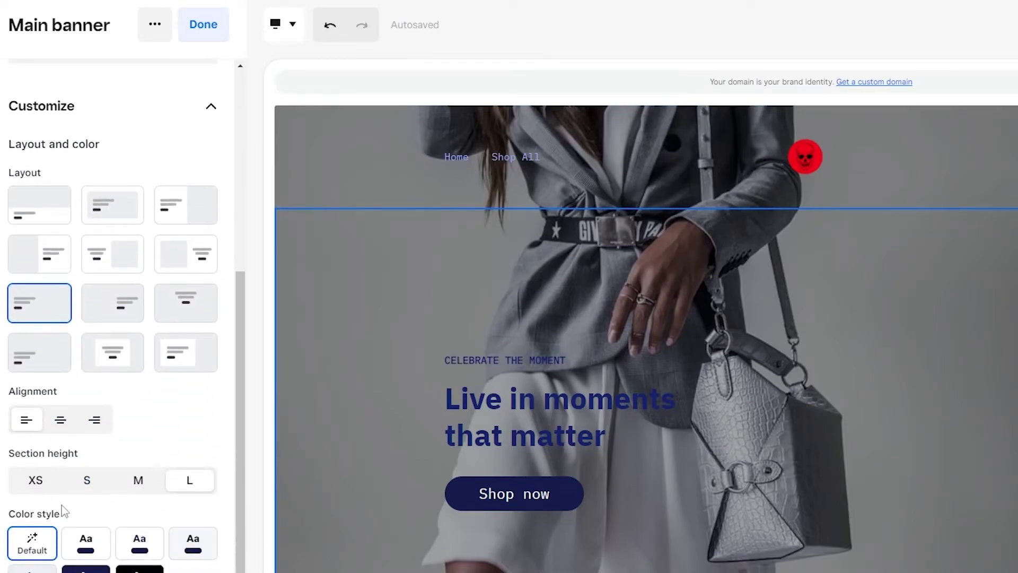
click(78, 552)
click(151, 552)
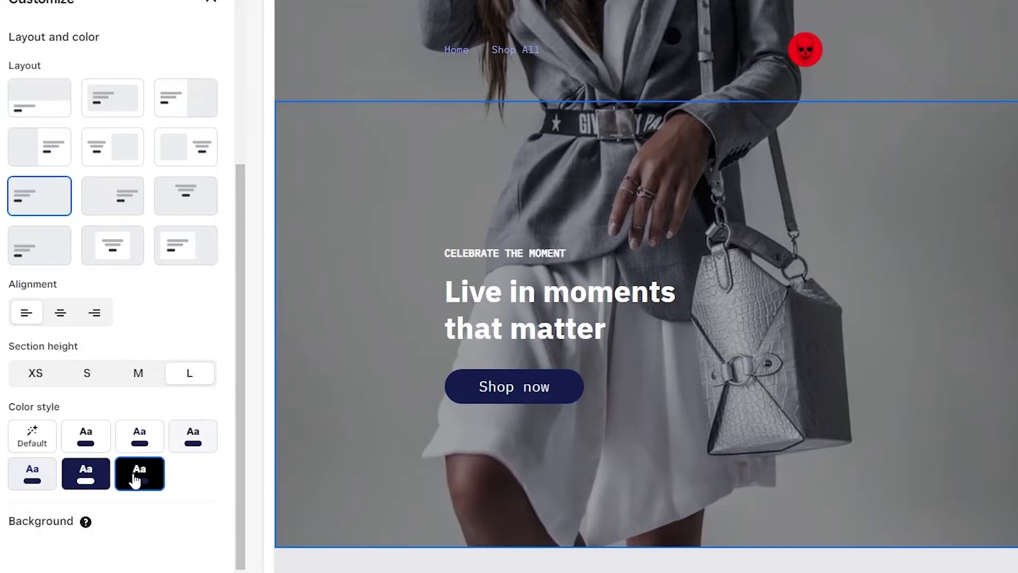
click(83, 485)
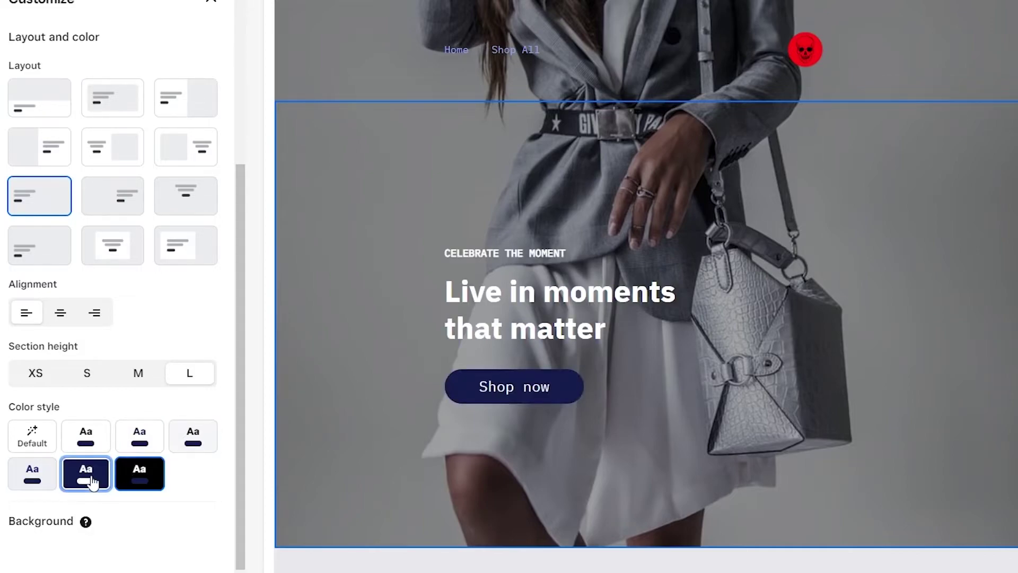
click(26, 483)
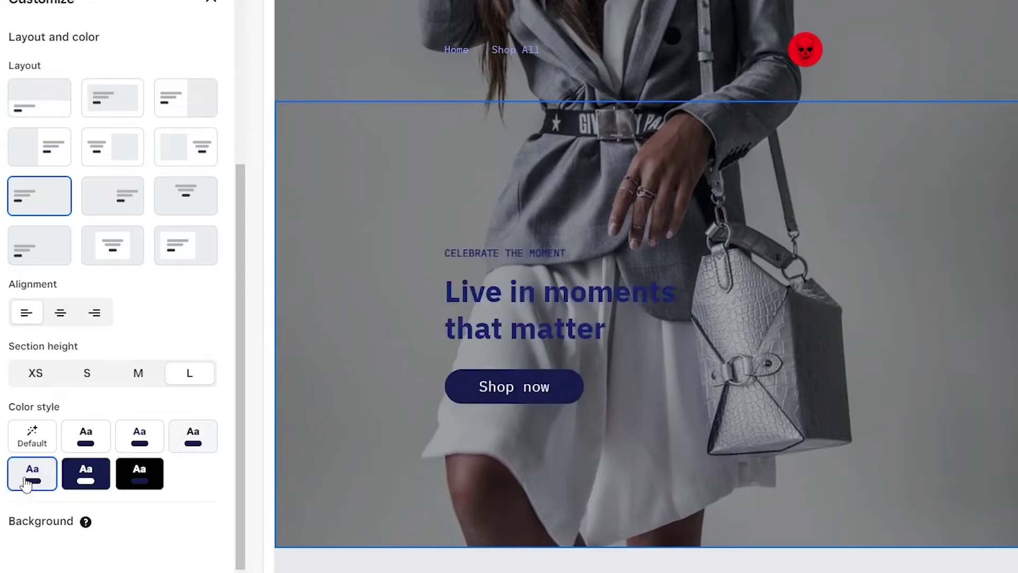
click(85, 436)
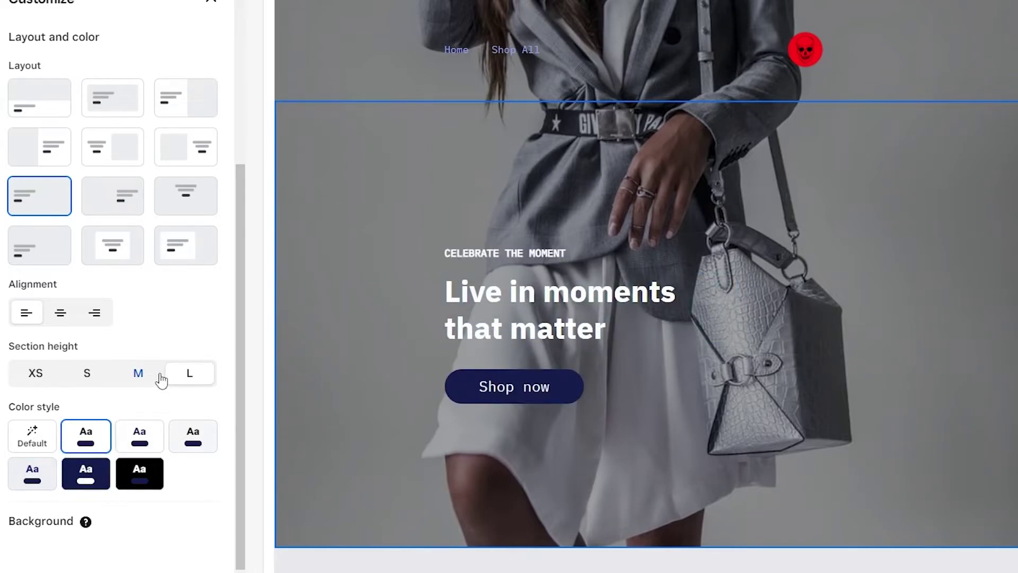
- Compare the centered card and right-hand text overlay layouts, then apply the layout with centered text left of a separate image
scroll(110, 414, up, 3)
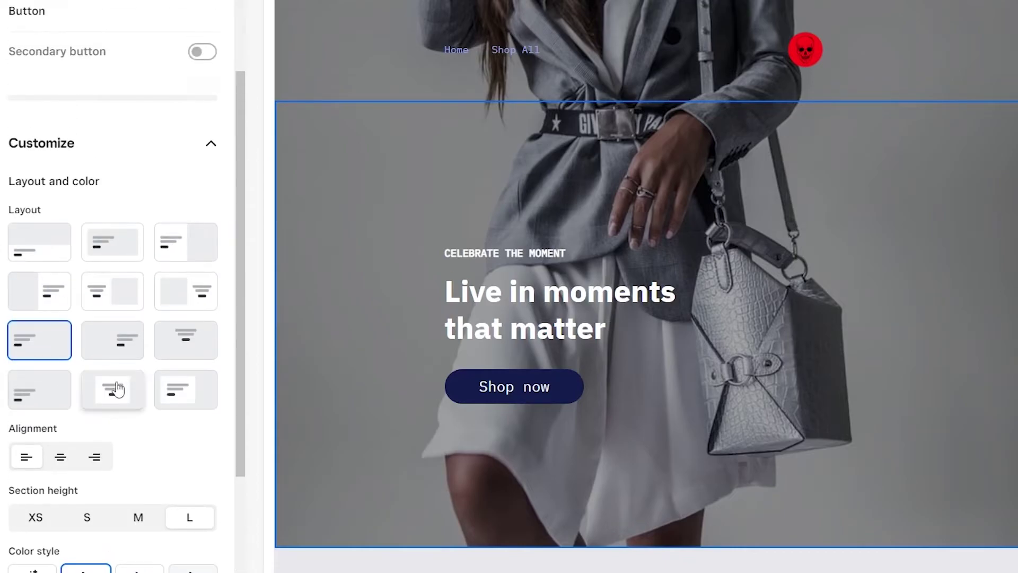
click(117, 390)
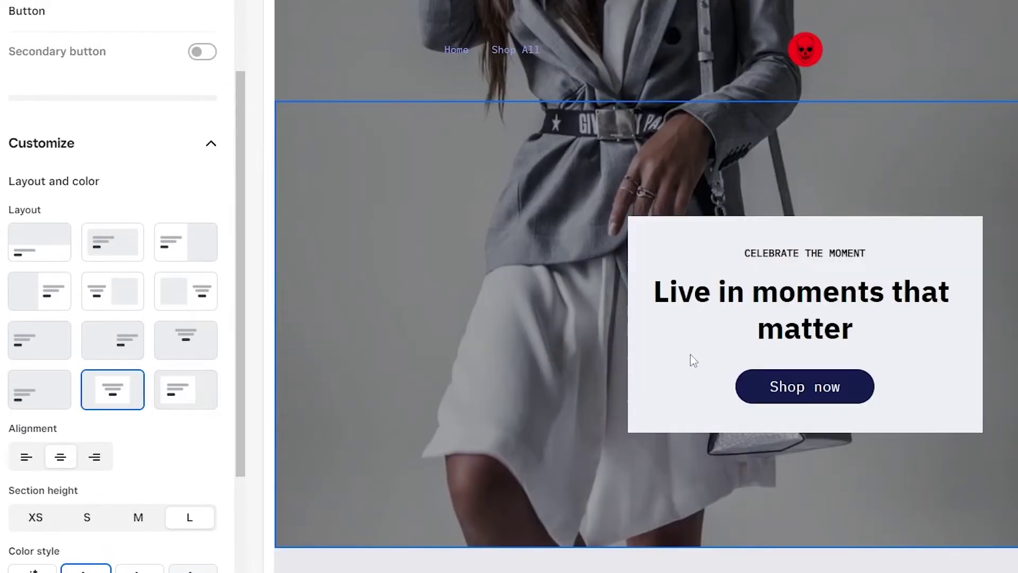
click(136, 349)
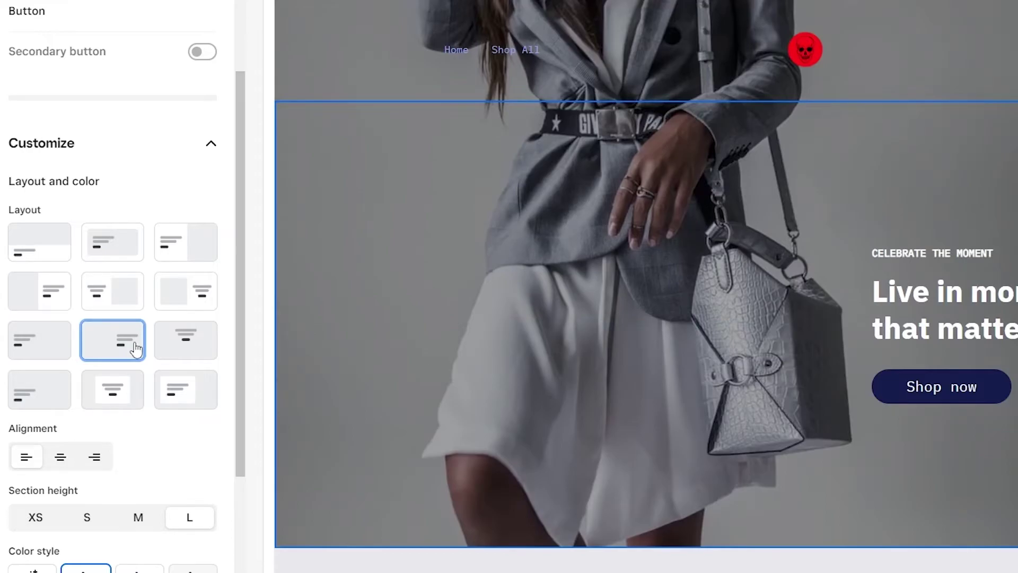
click(115, 304)
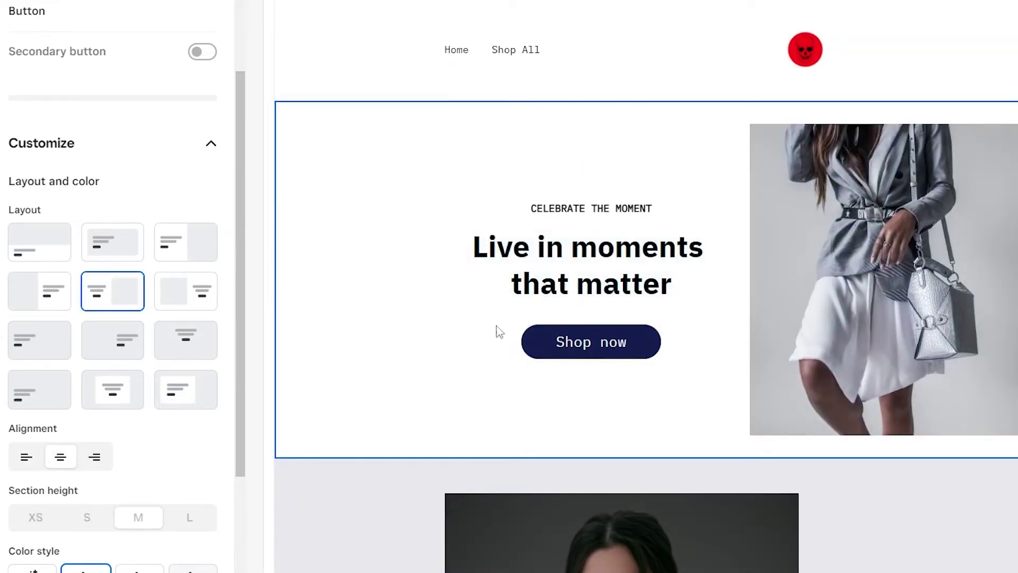
- Compare several main banner layouts, apply the full-background image with left-aligned text at mid-height, and finish editing the banner
click(198, 264)
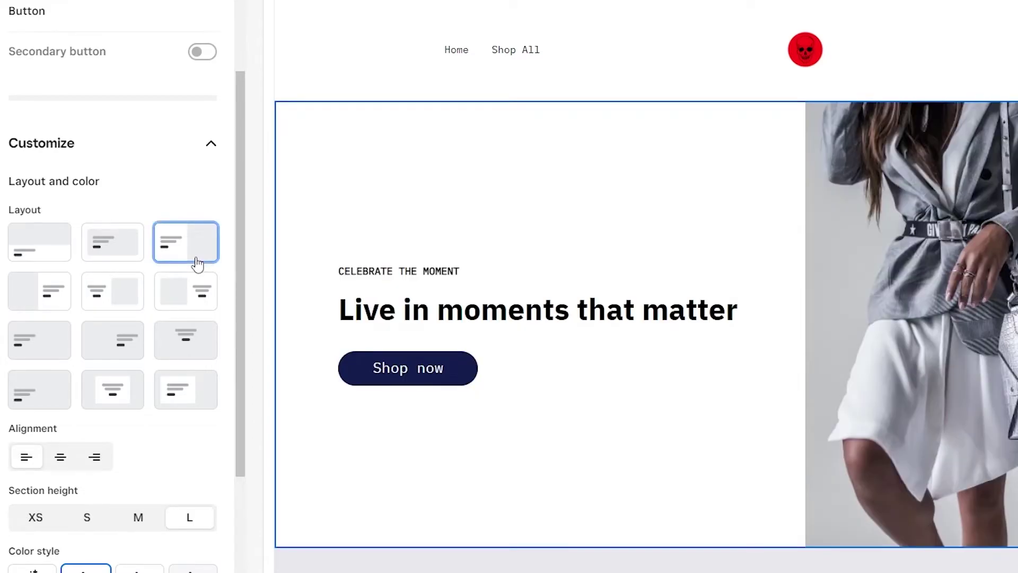
click(125, 261)
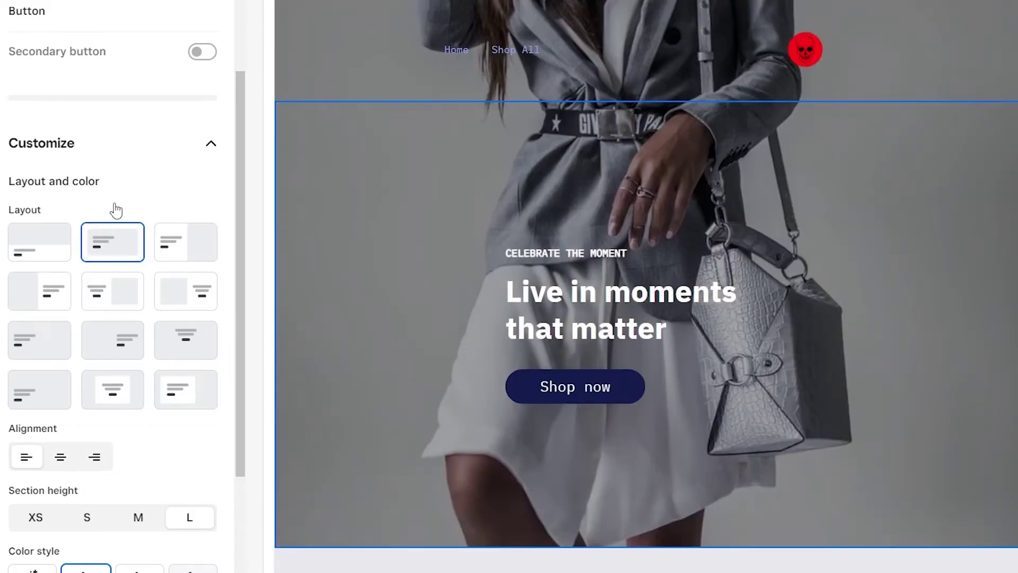
click(63, 255)
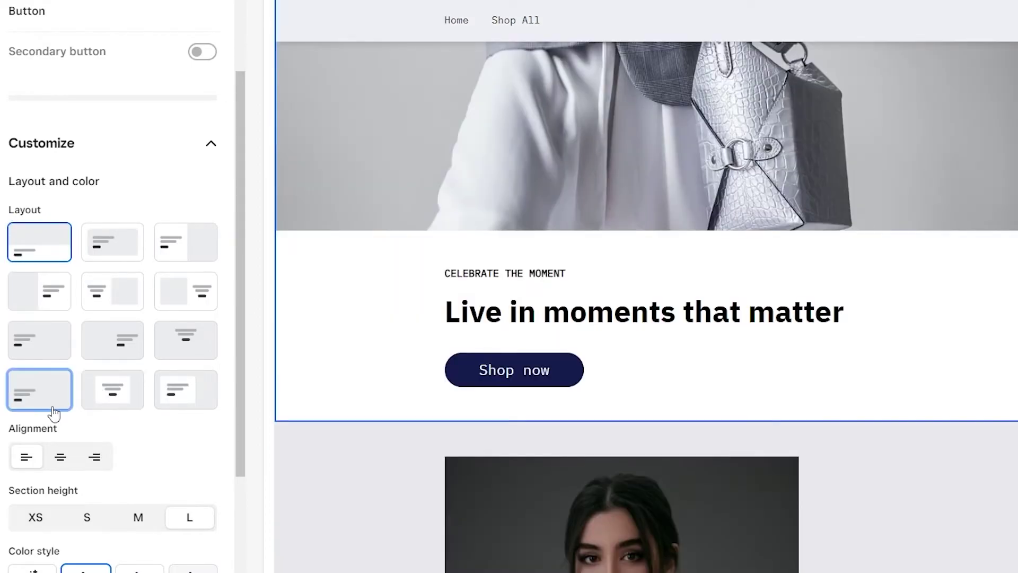
click(54, 411)
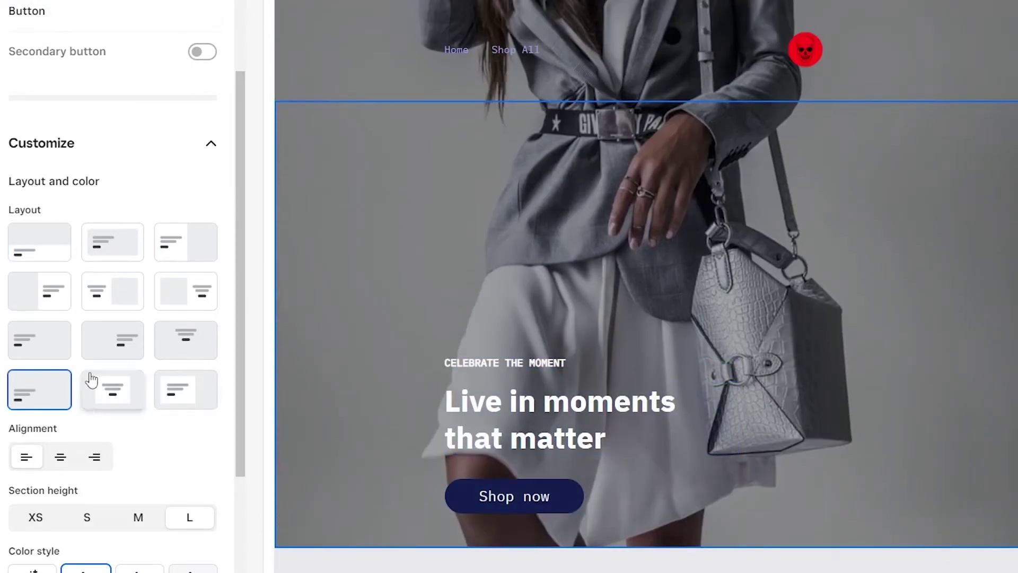
click(40, 339)
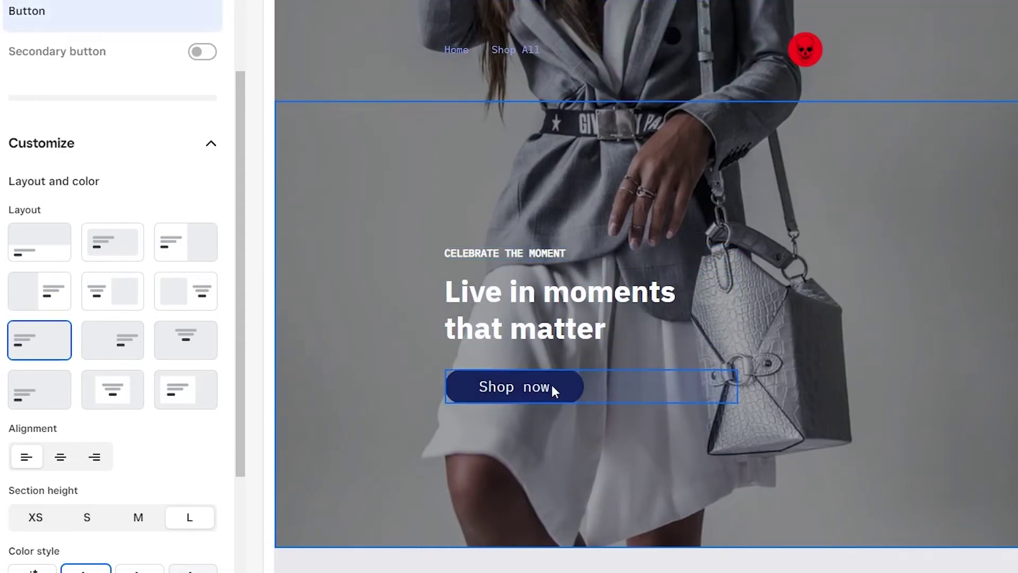
scroll(381, 425, down, 5)
scroll(128, 389, up, 8)
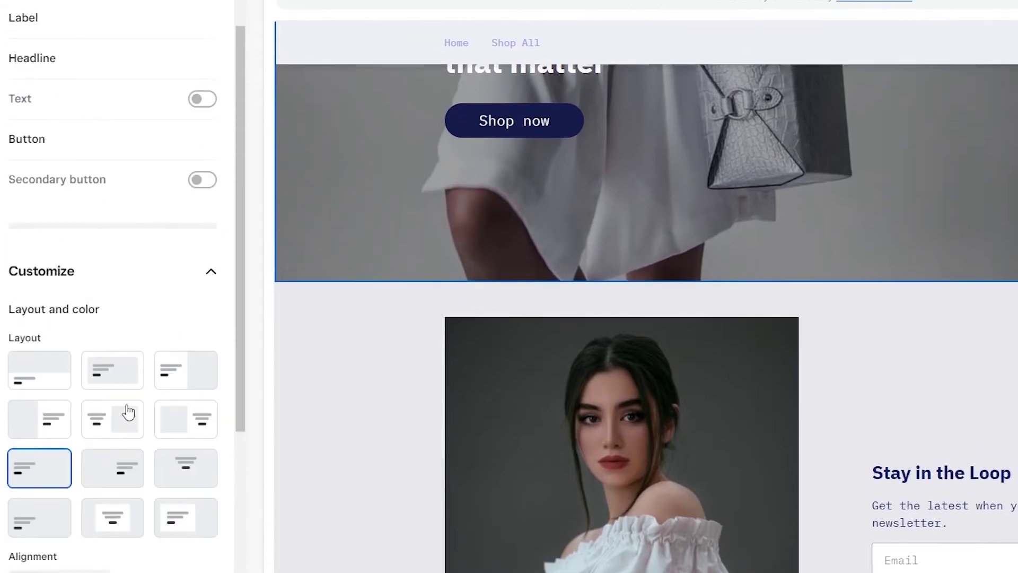
click(204, 30)
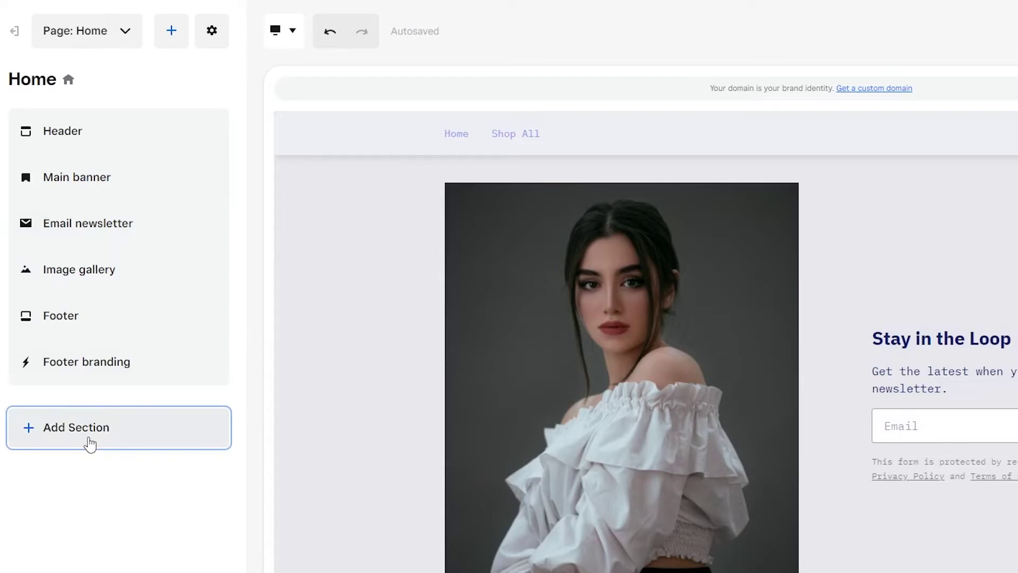
- Start adding a section to the Home page and look through the available section types
click(90, 443)
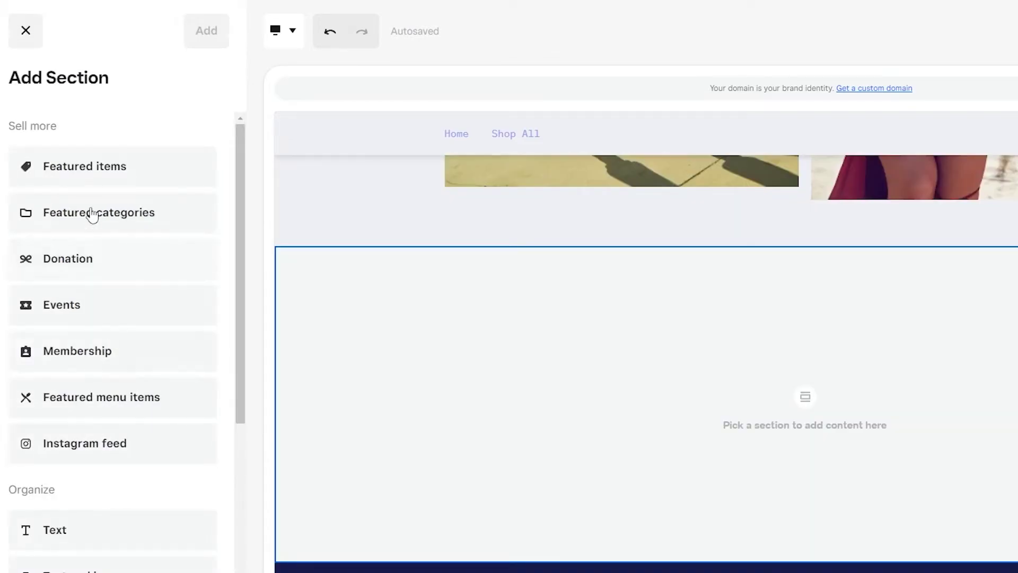
scroll(79, 411, down, 10)
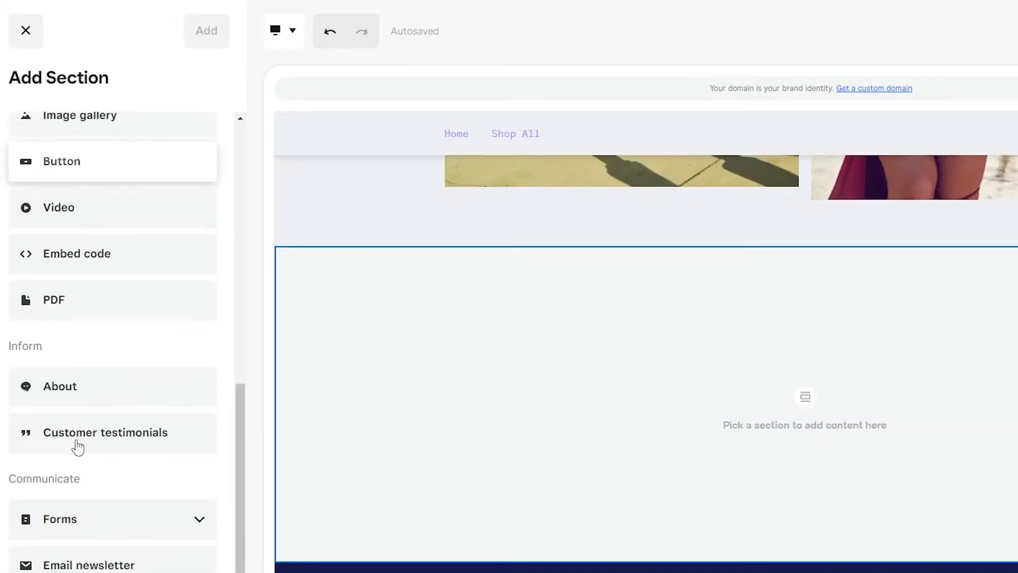
scroll(60, 189, up, 10)
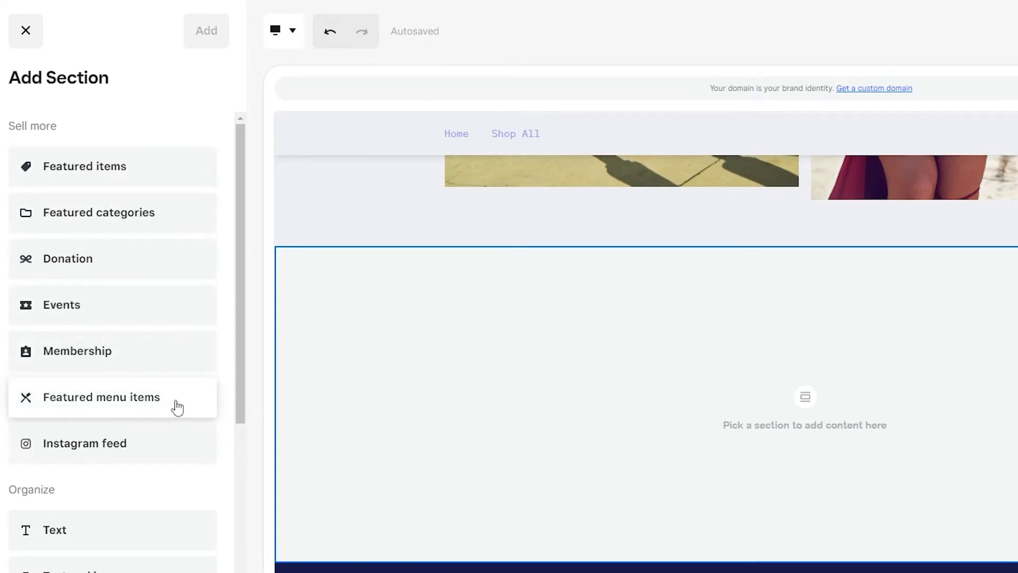
scroll(145, 490, down, 4)
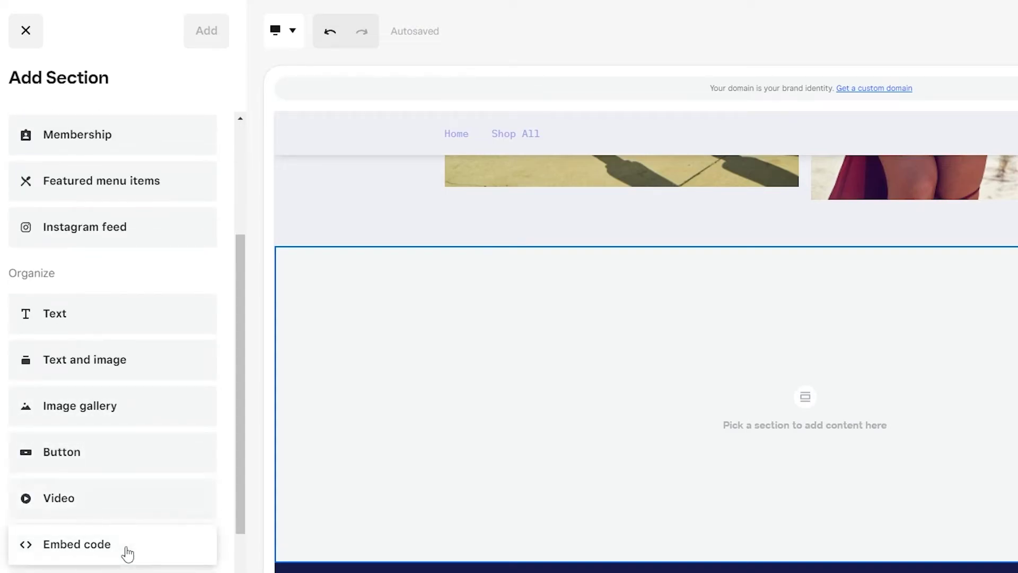
scroll(135, 372, down, 5)
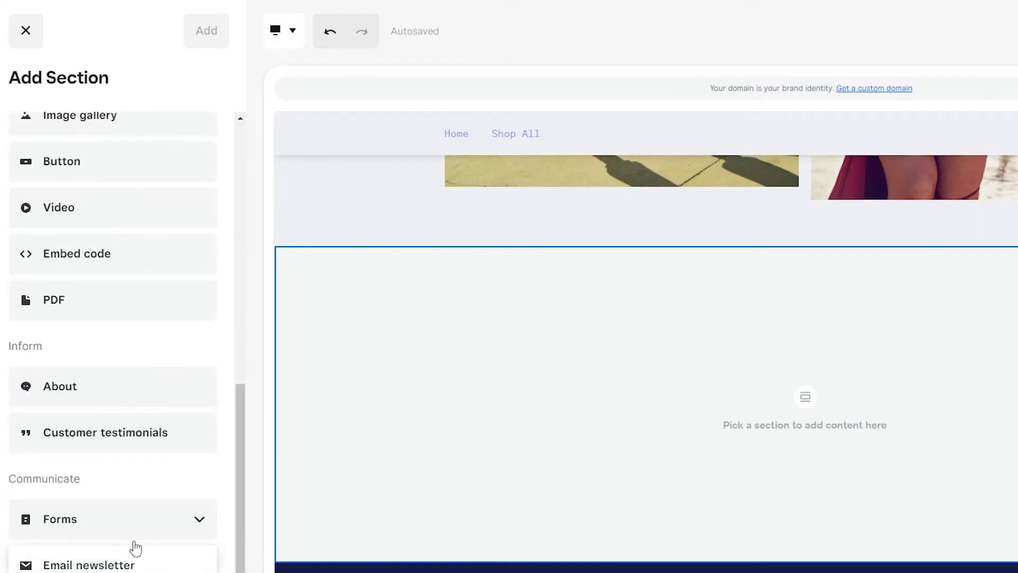
- Preview the form section types, including Contact us, Custom quote, RSVP/Registration and Event request, and compare the custom quote layouts
click(200, 523)
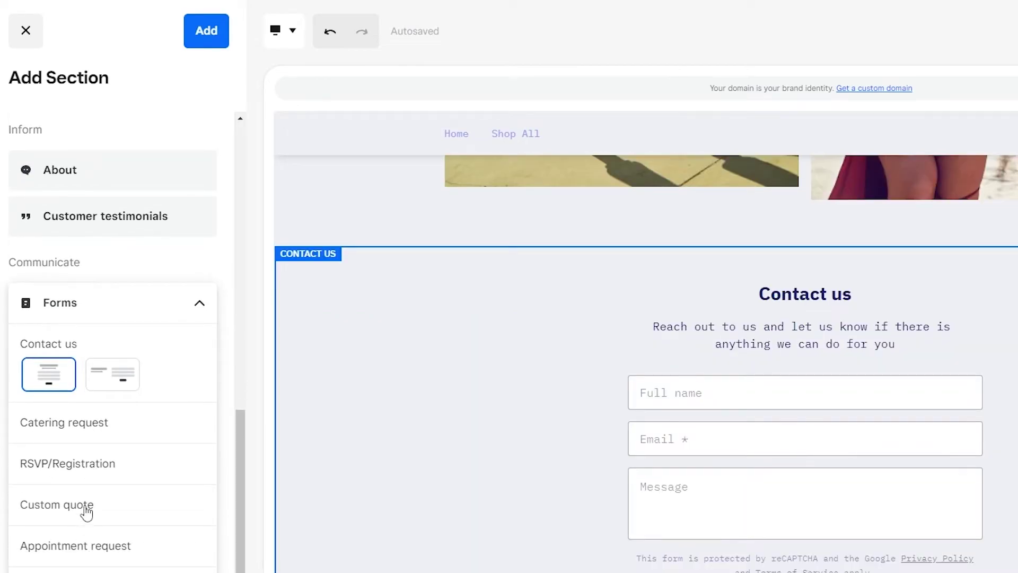
click(87, 512)
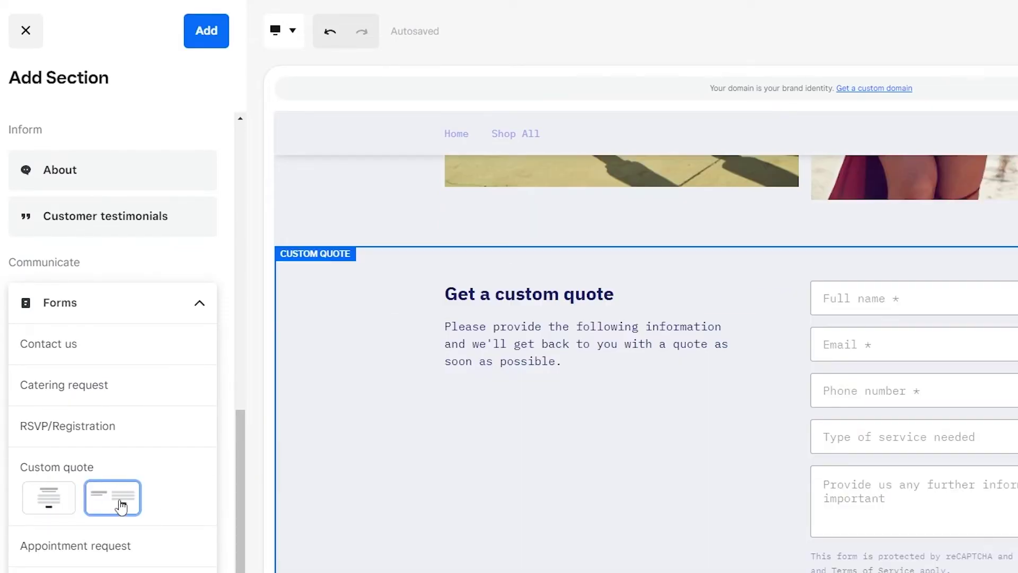
click(59, 496)
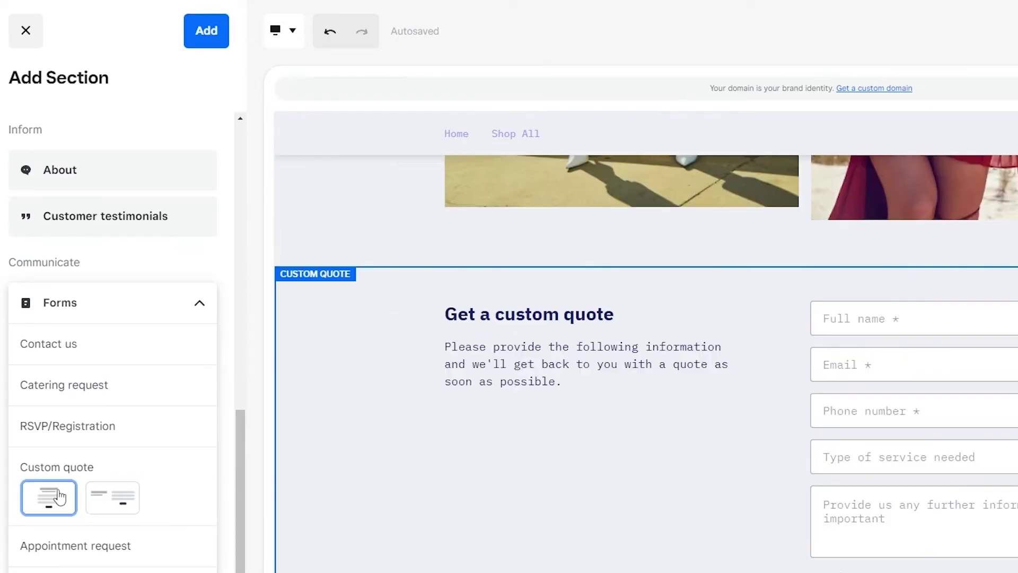
click(102, 427)
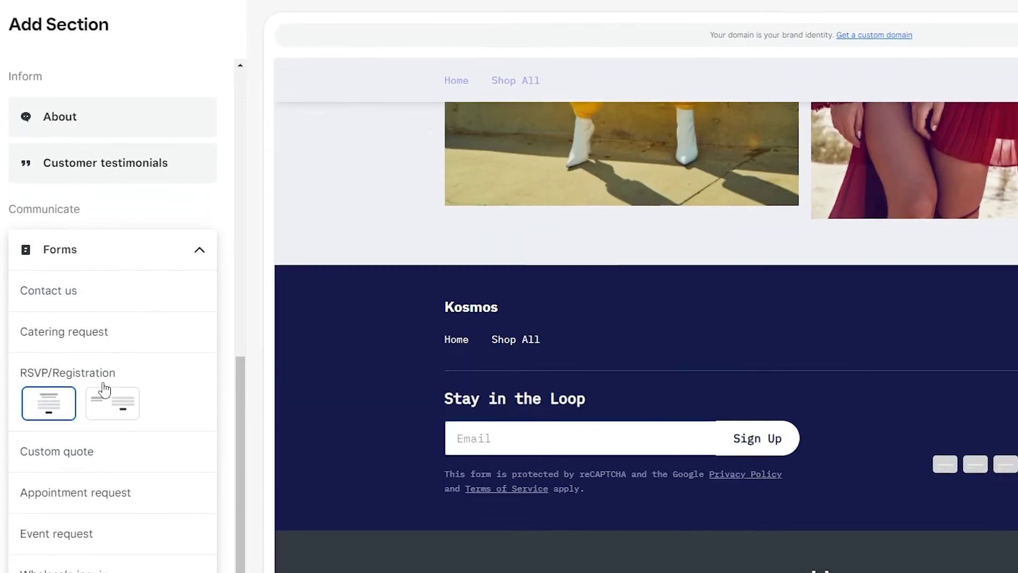
click(104, 388)
click(104, 241)
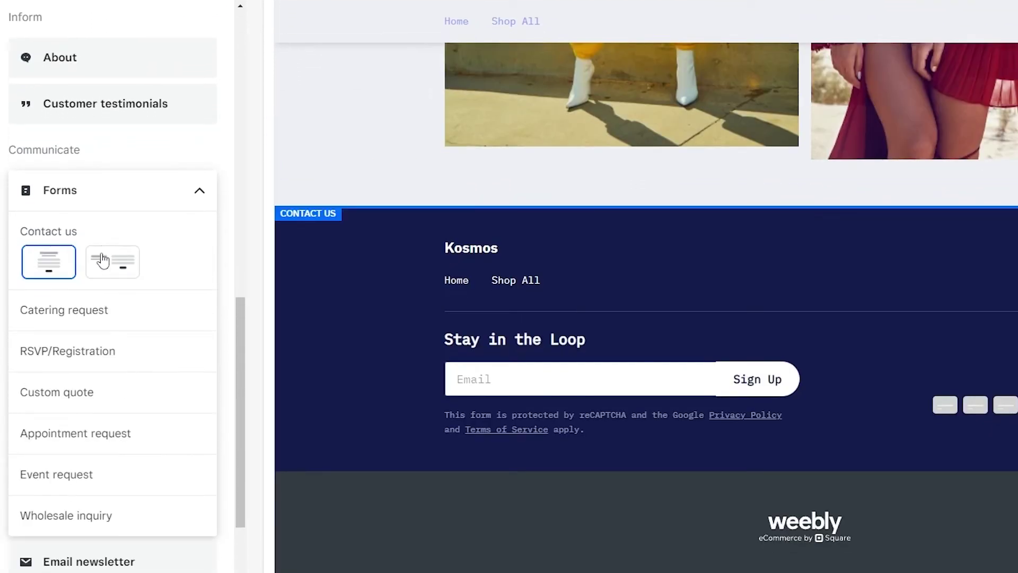
click(112, 455)
click(103, 474)
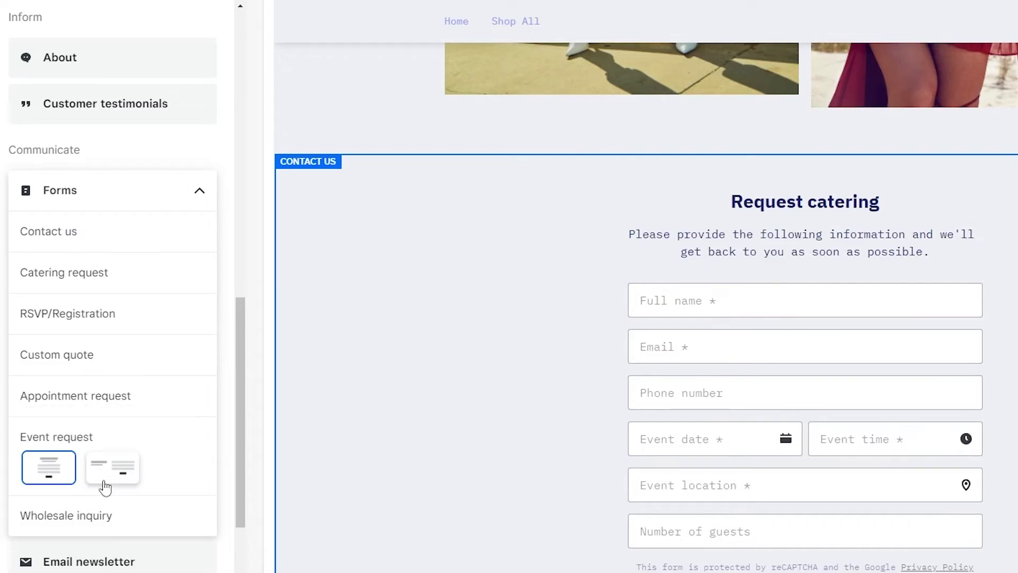
- Add a Wholesale inquiry form section to the Home page, using the layout with the heading left of the fields
click(107, 526)
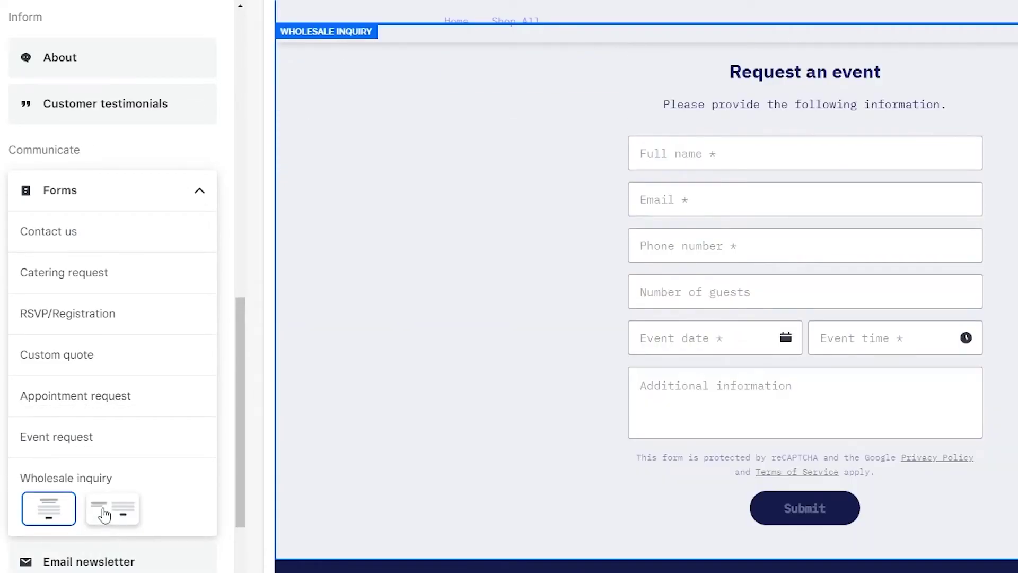
click(104, 513)
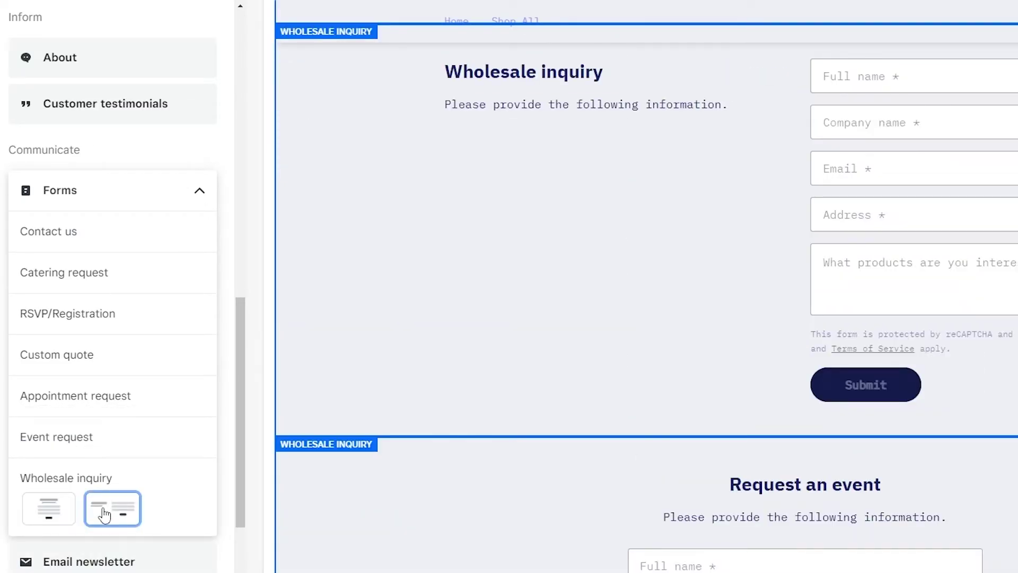
scroll(166, 456, down, 2)
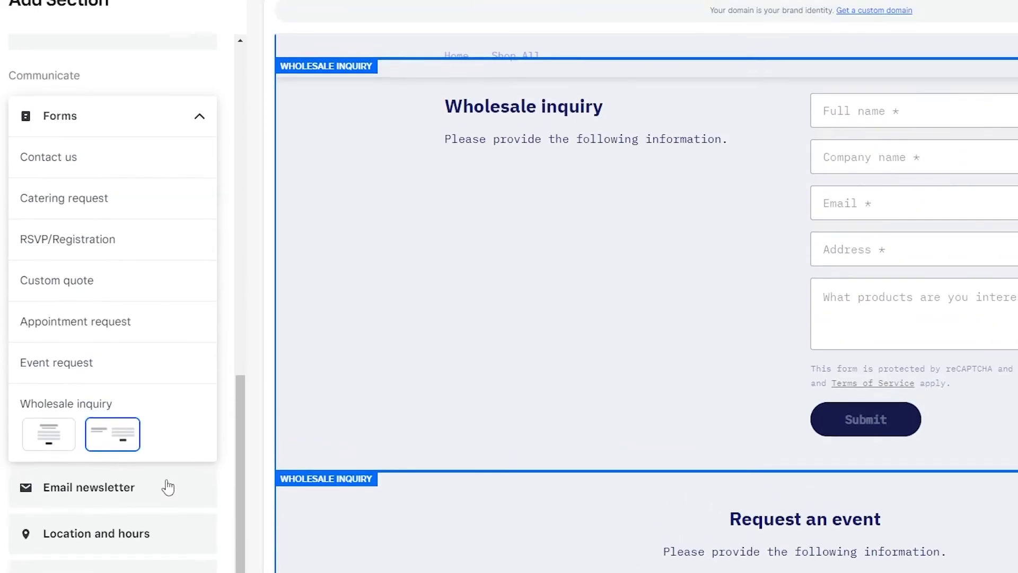
scroll(113, 318, up, 7)
scroll(117, 411, up, 6)
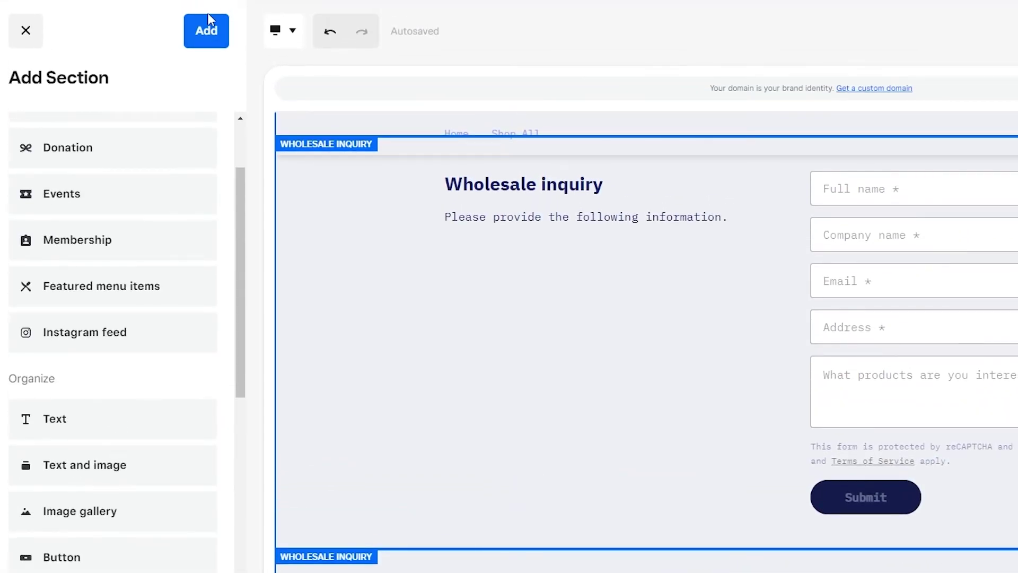
click(211, 35)
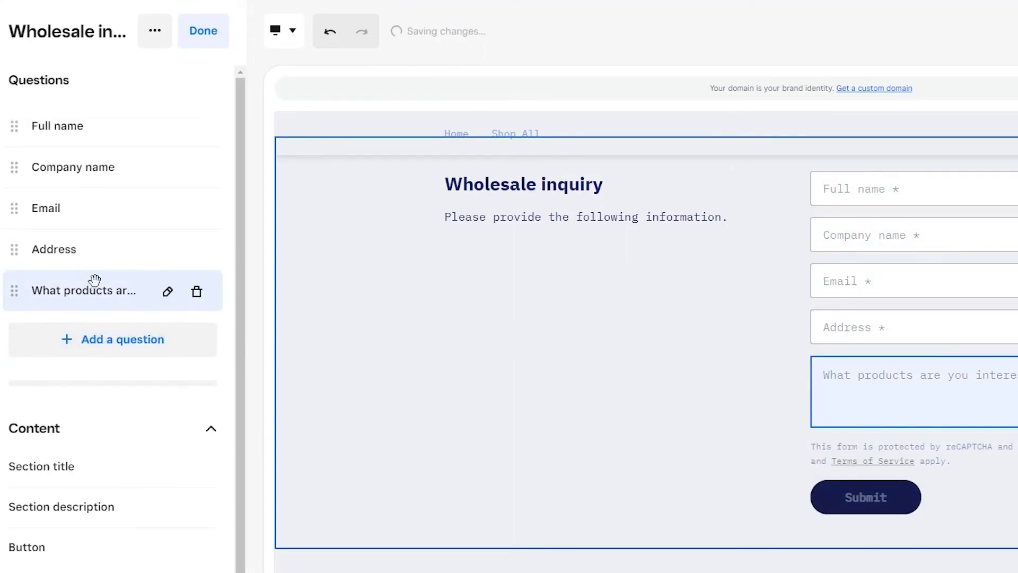
click(119, 285)
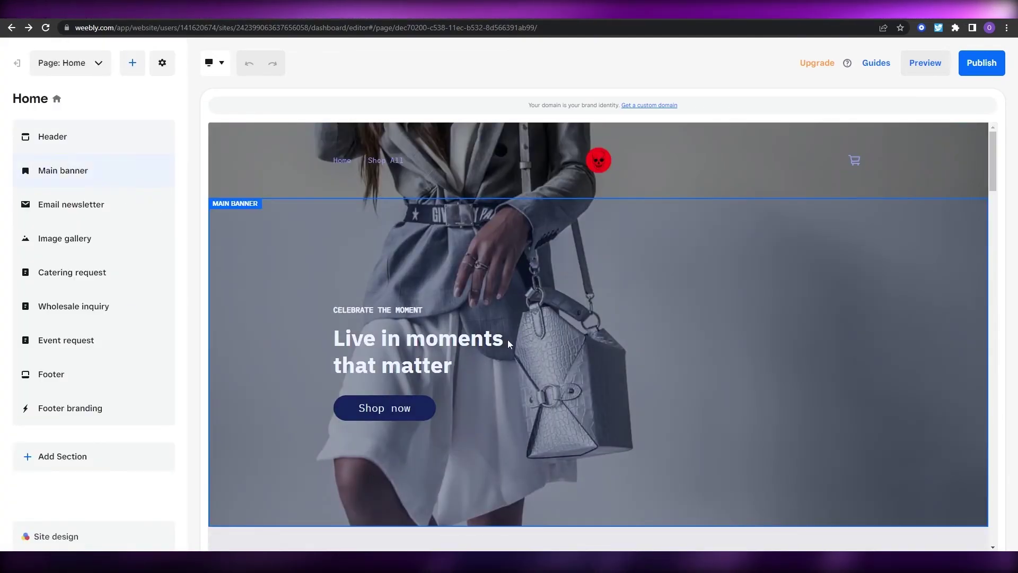
- Check the Home page's sections from the banner down to the forms and publish the site
scroll(508, 342, down, 10)
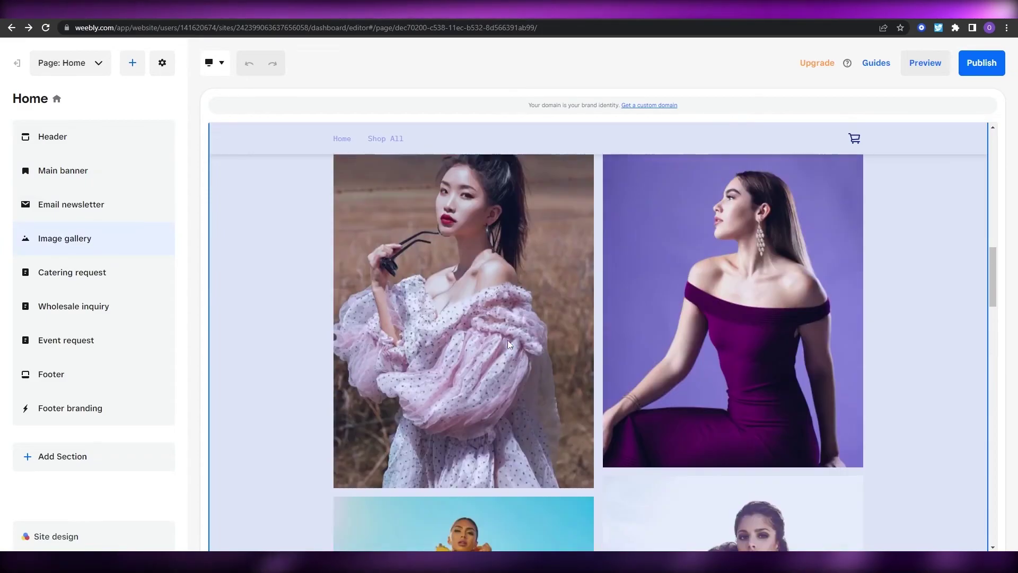
scroll(508, 342, up, 10)
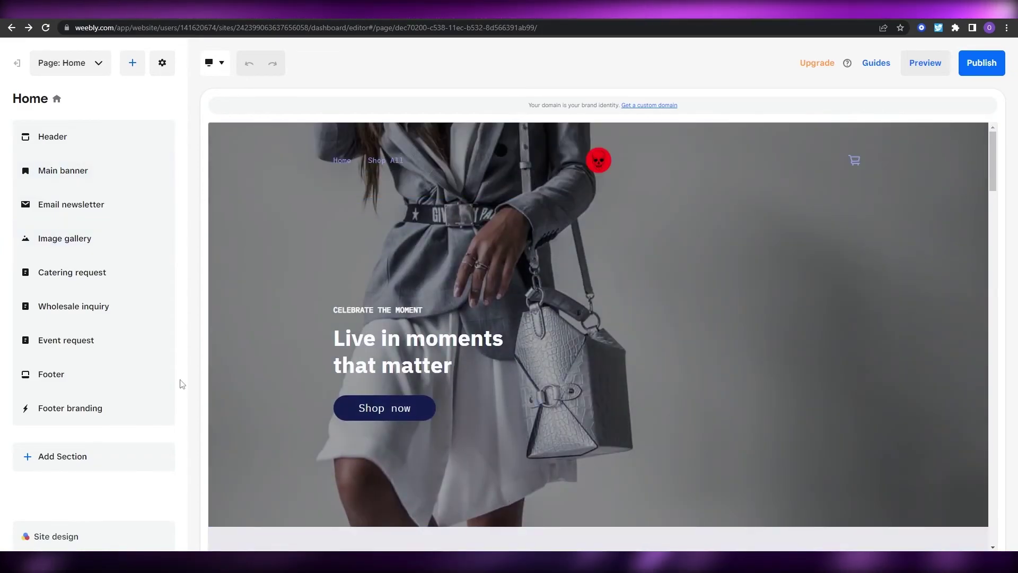
scroll(175, 382, down, 10)
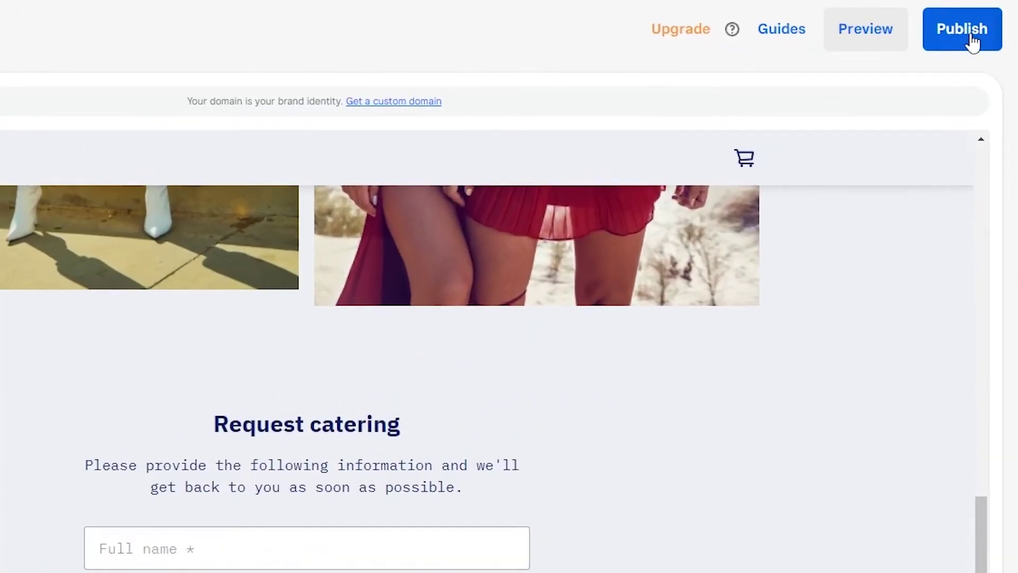
click(973, 42)
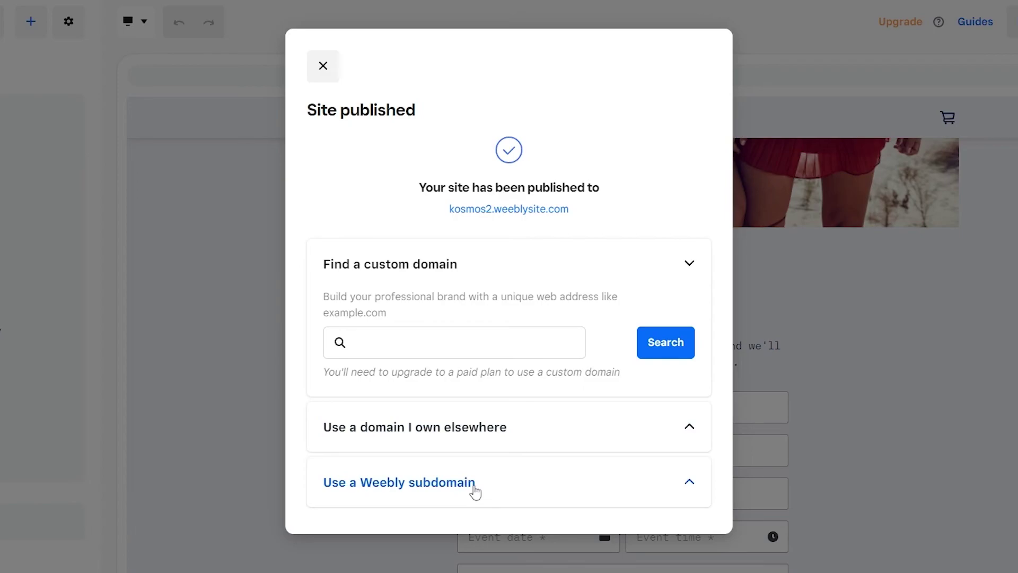
- View the publishing options for a domain owned elsewhere and for finding a custom domain, and close the dialog
click(690, 428)
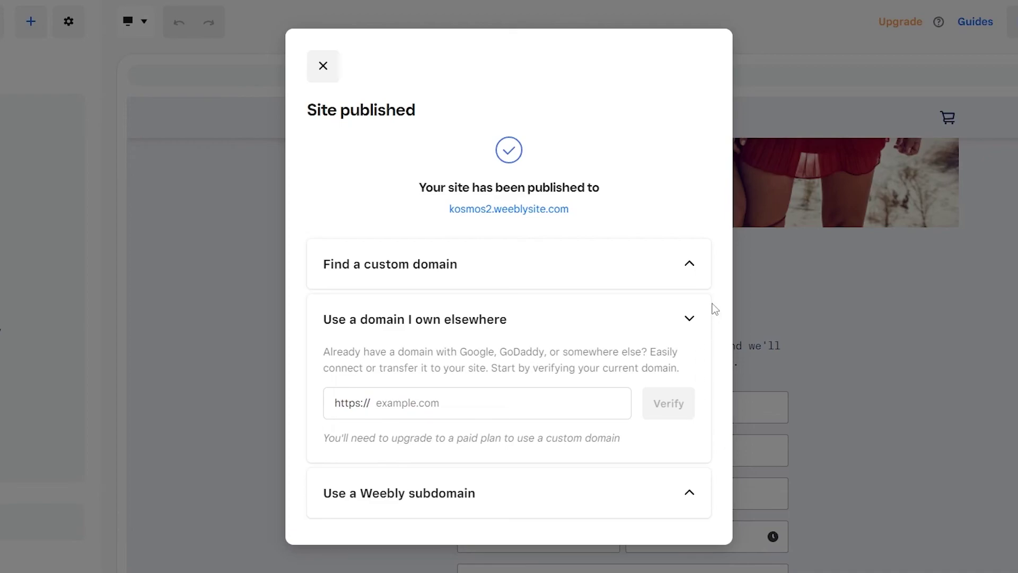
click(689, 264)
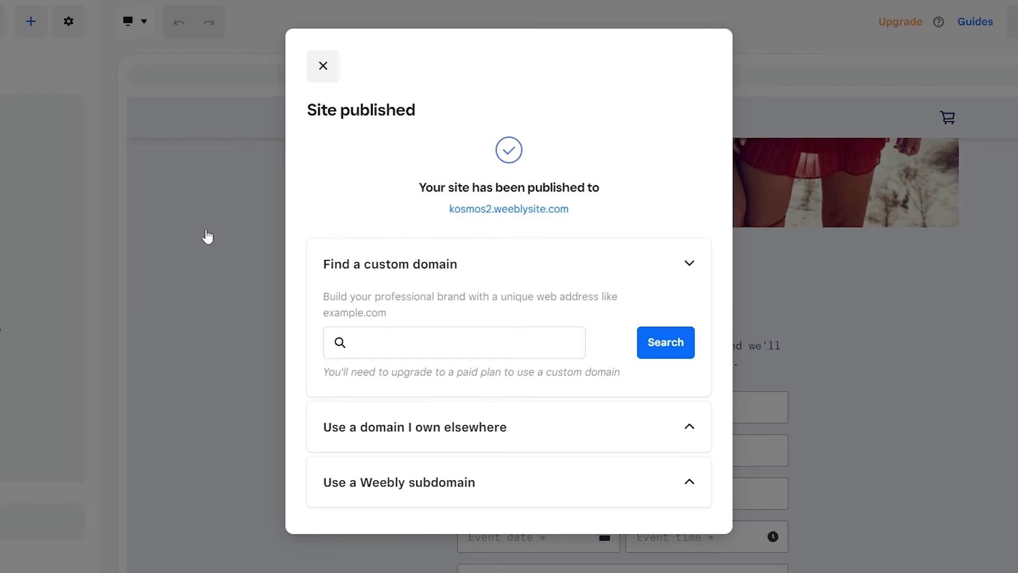
click(335, 77)
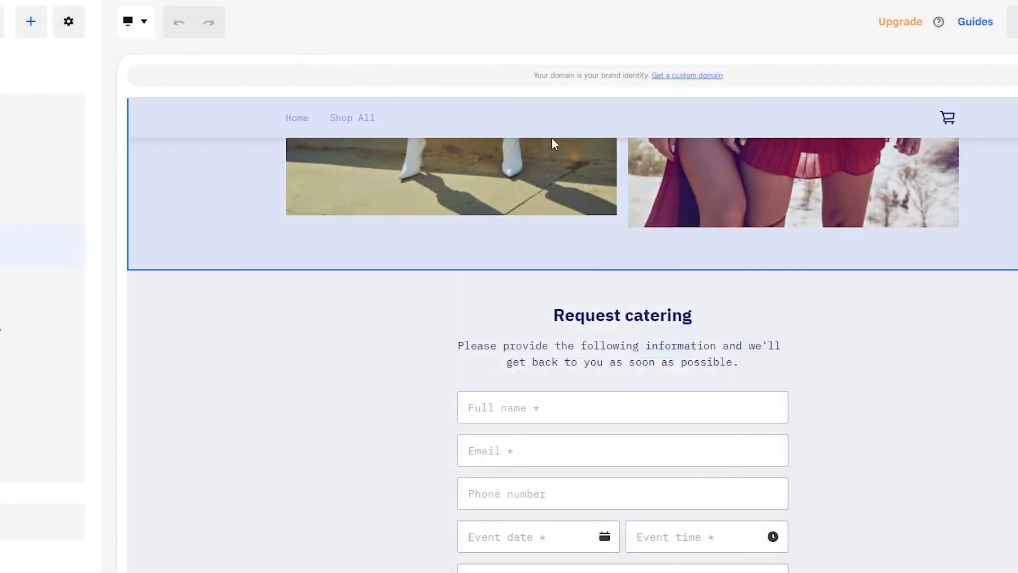
- Review the Home page's forms and banner, publish the site again, and open the Weebly subdomain option
scroll(677, 287, down, 5)
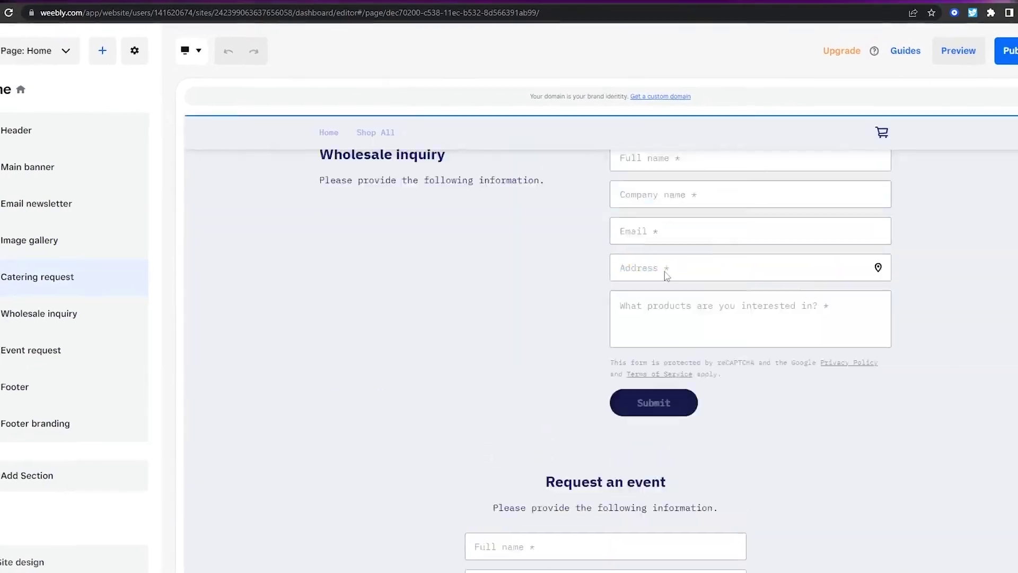
scroll(667, 275, up, 10)
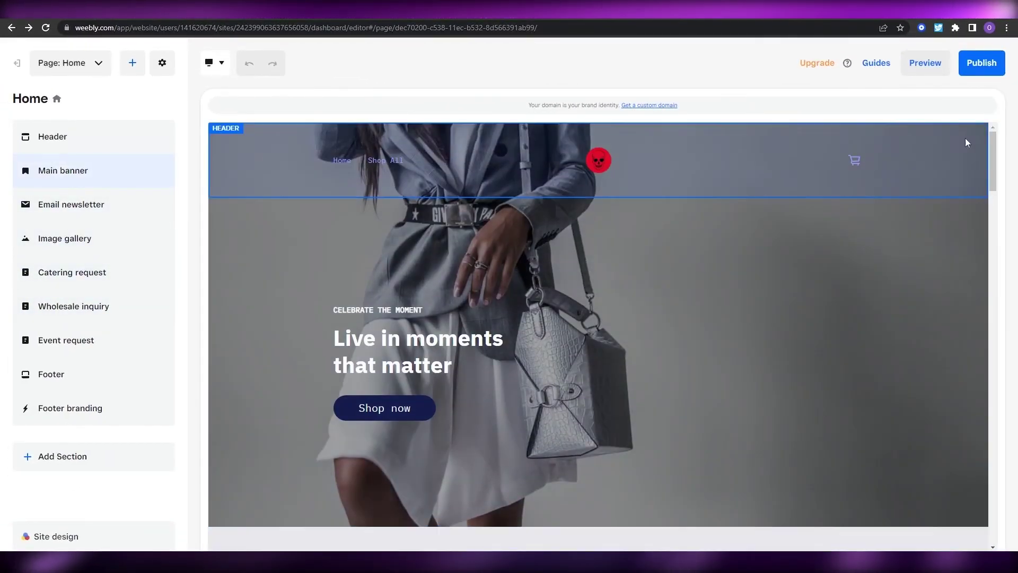
click(981, 62)
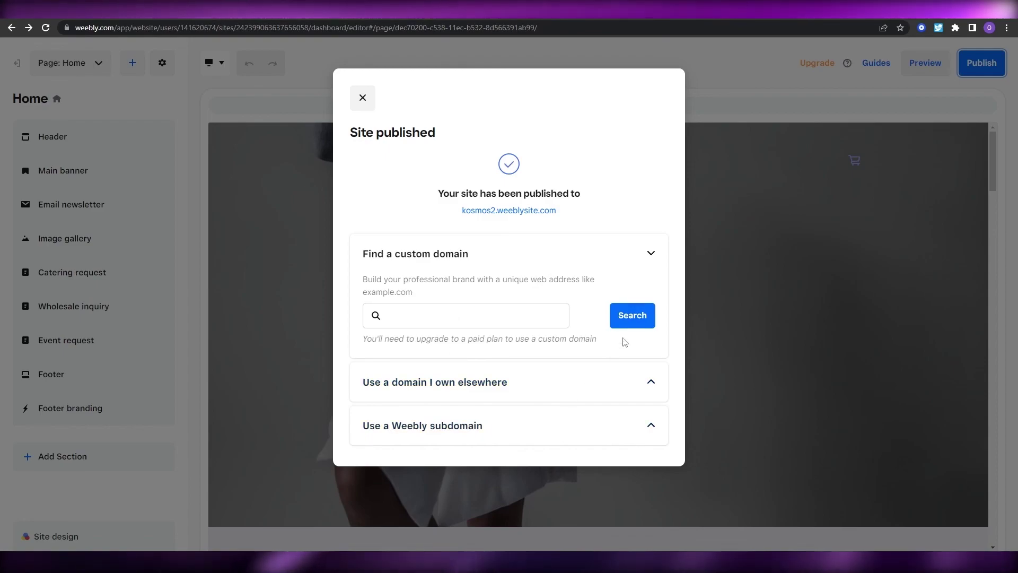
click(610, 427)
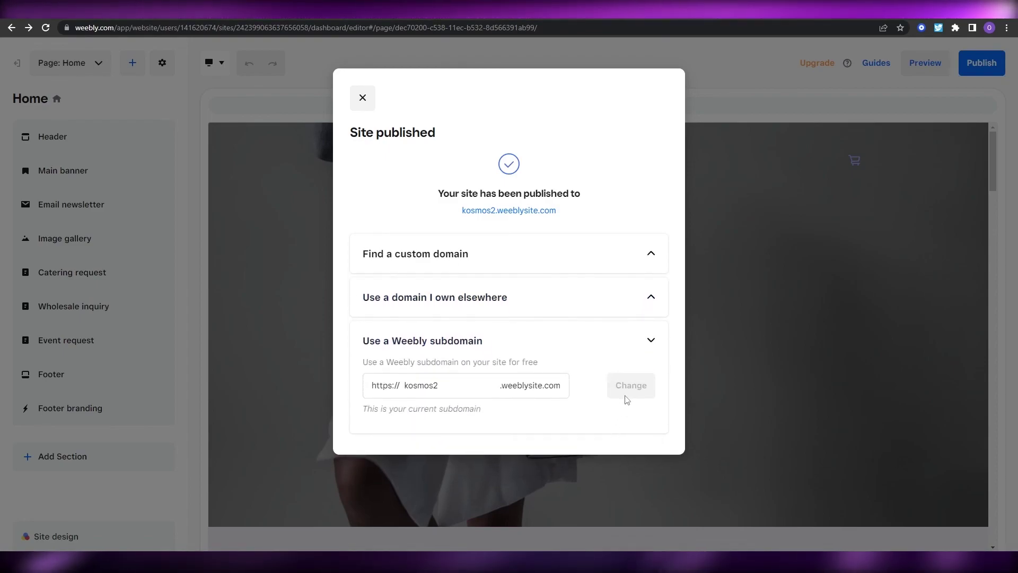